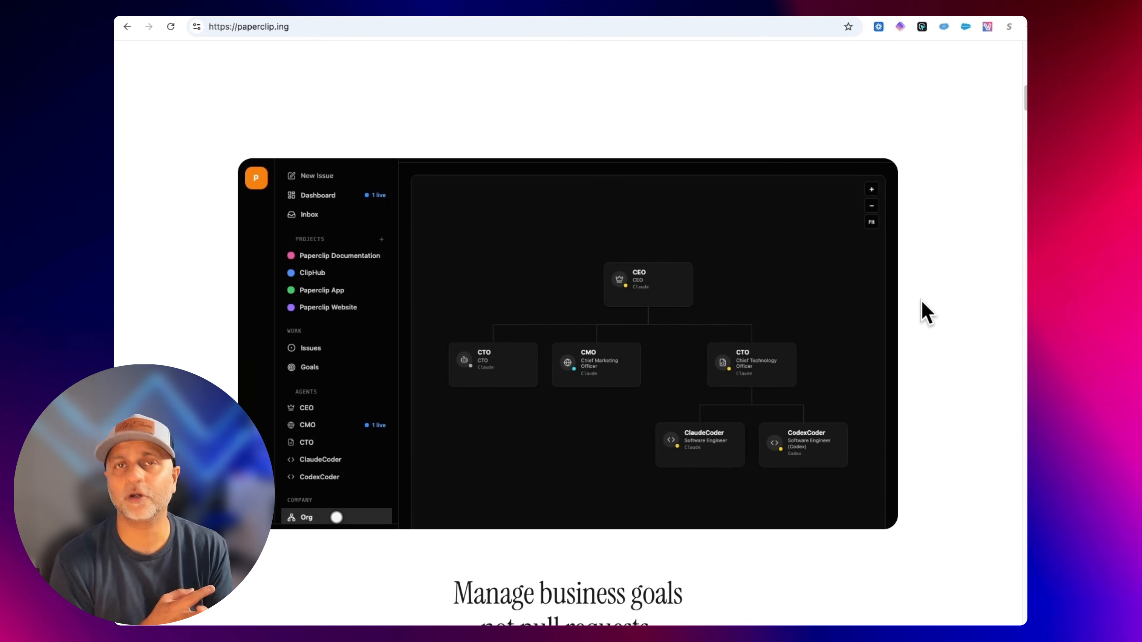
Scroll through the Paperclip homepage to review its goals overview and features grid.
{"action": "scroll", "coordinate": [927, 312], "scroll_direction": "down", "scroll_amount": 9}
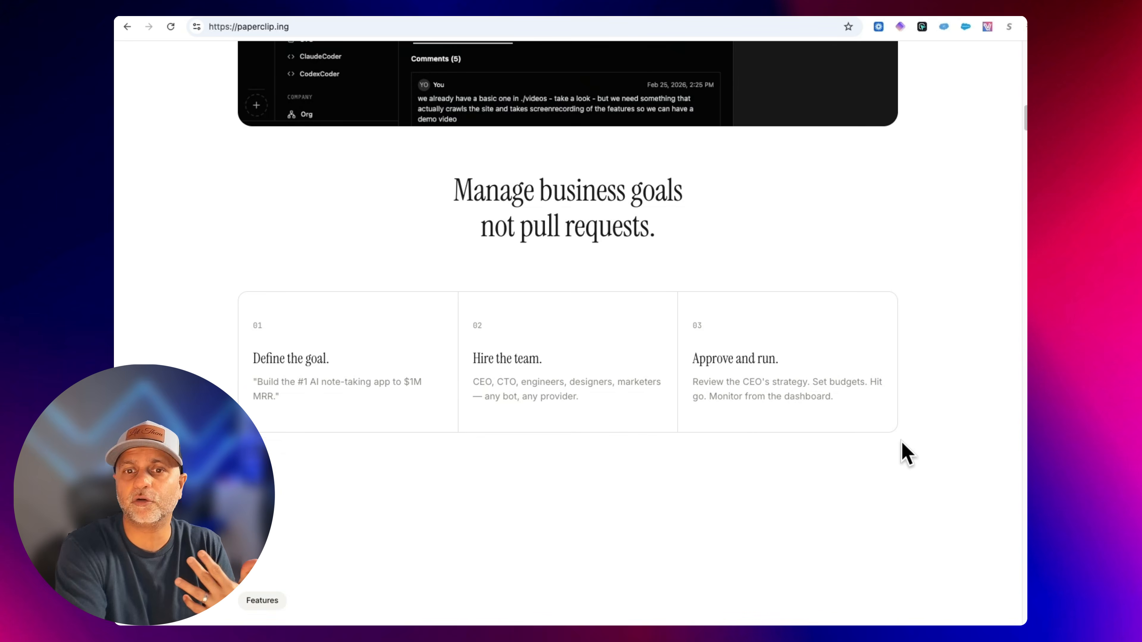
{"action": "scroll", "coordinate": [902, 442], "scroll_direction": "down", "scroll_amount": 8}
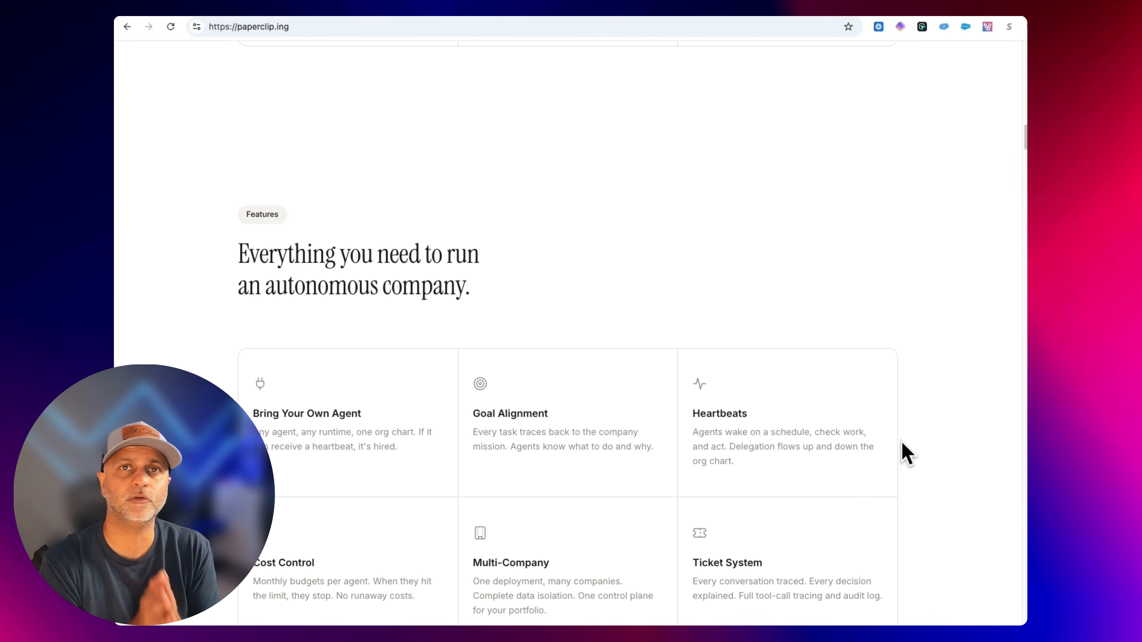
{"action": "scroll", "coordinate": [902, 441], "scroll_direction": "down", "scroll_amount": 4}
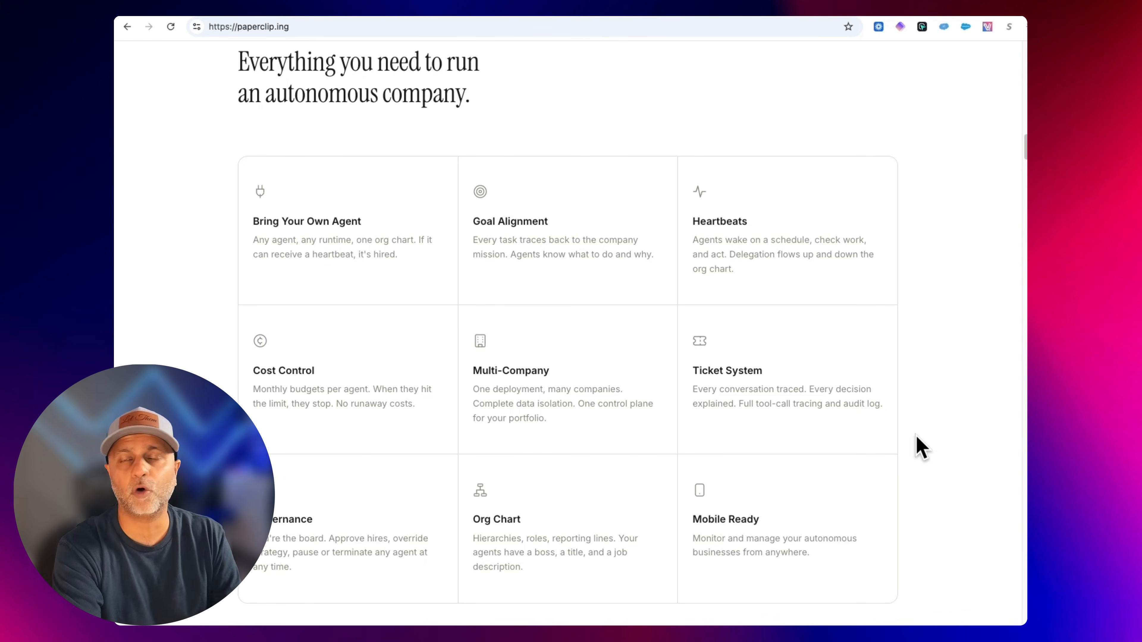
{"action": "scroll", "coordinate": [921, 448], "scroll_direction": "down", "scroll_amount": 8}
{"action": "scroll", "coordinate": [922, 446], "scroll_direction": "down", "scroll_amount": 5}
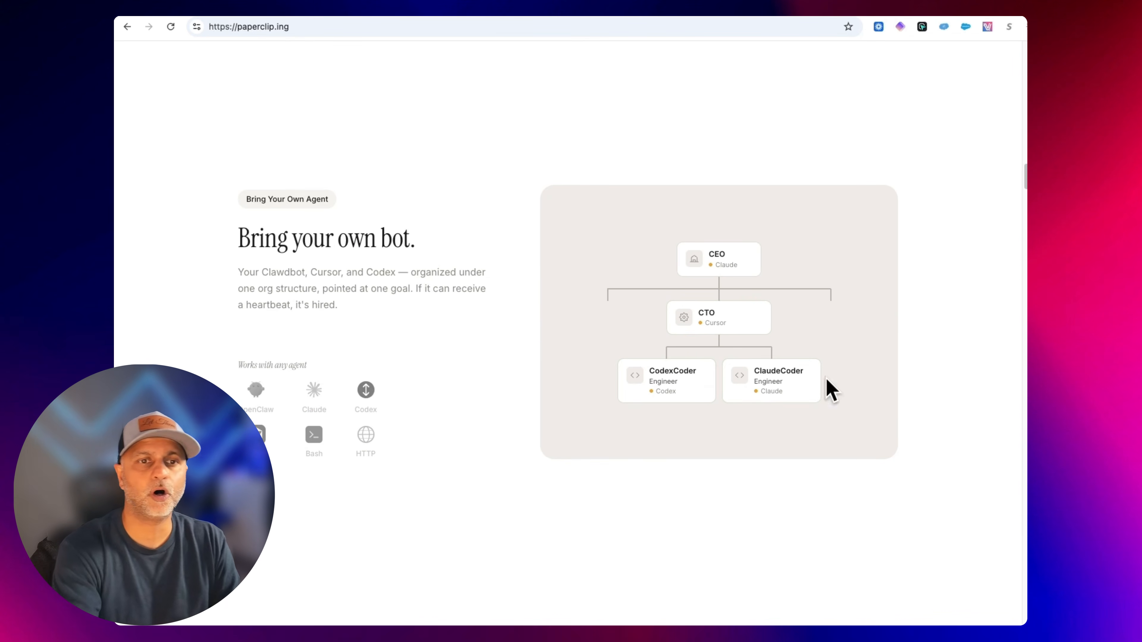
Read the Bring your own bot and goal alignment sections, highlighting their descriptions.
{"action": "left_click_drag", "start_coordinate": [362, 315], "coordinate": [244, 271]}
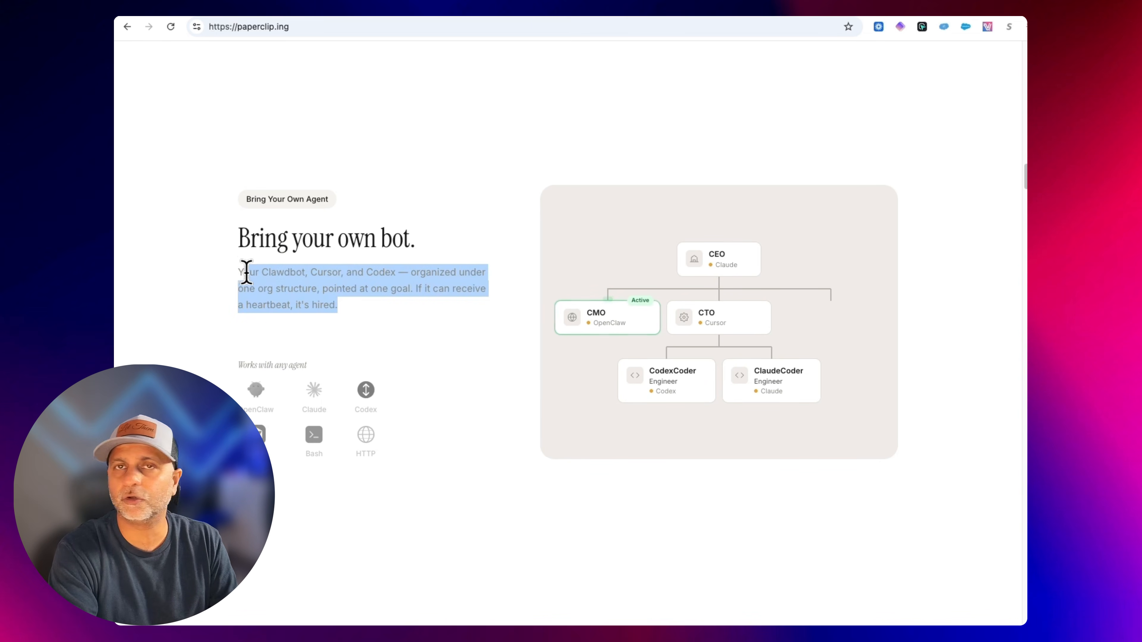
{"action": "left_click", "coordinate": [355, 291]}
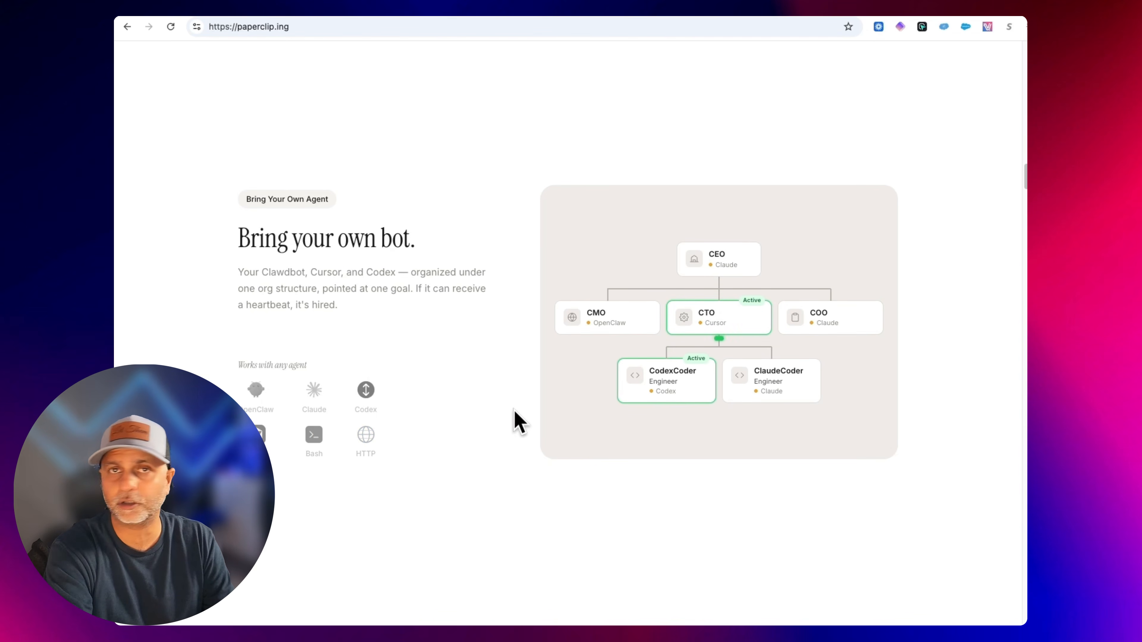
{"action": "scroll", "coordinate": [514, 411], "scroll_direction": "down", "scroll_amount": 5}
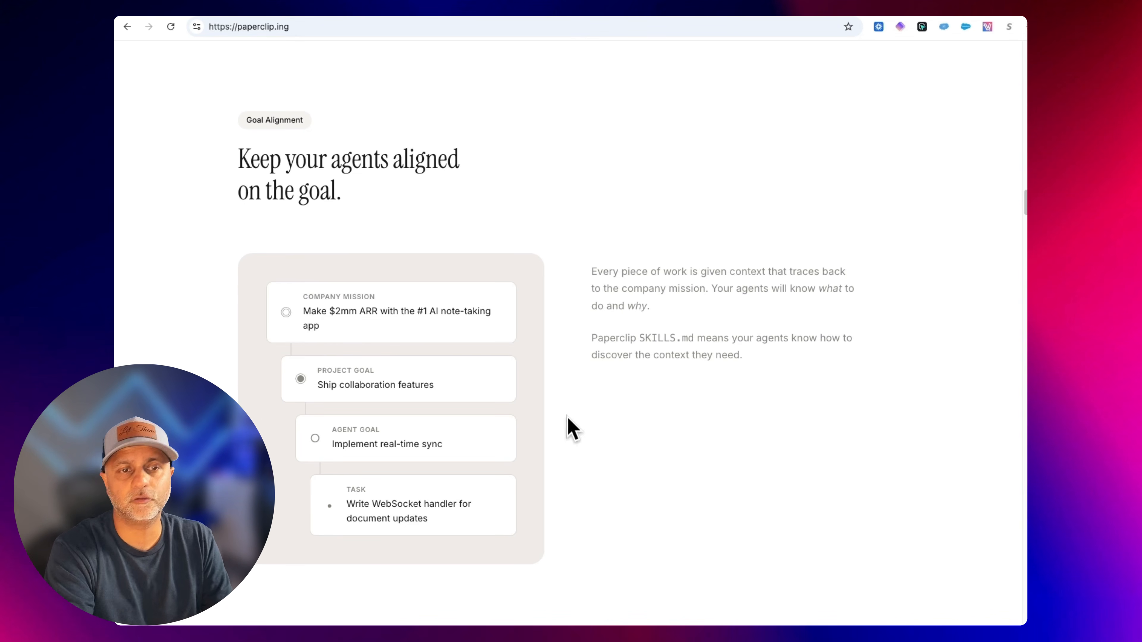
{"action": "left_click_drag", "start_coordinate": [329, 332], "coordinate": [290, 299]}
{"action": "left_click", "coordinate": [362, 333]}
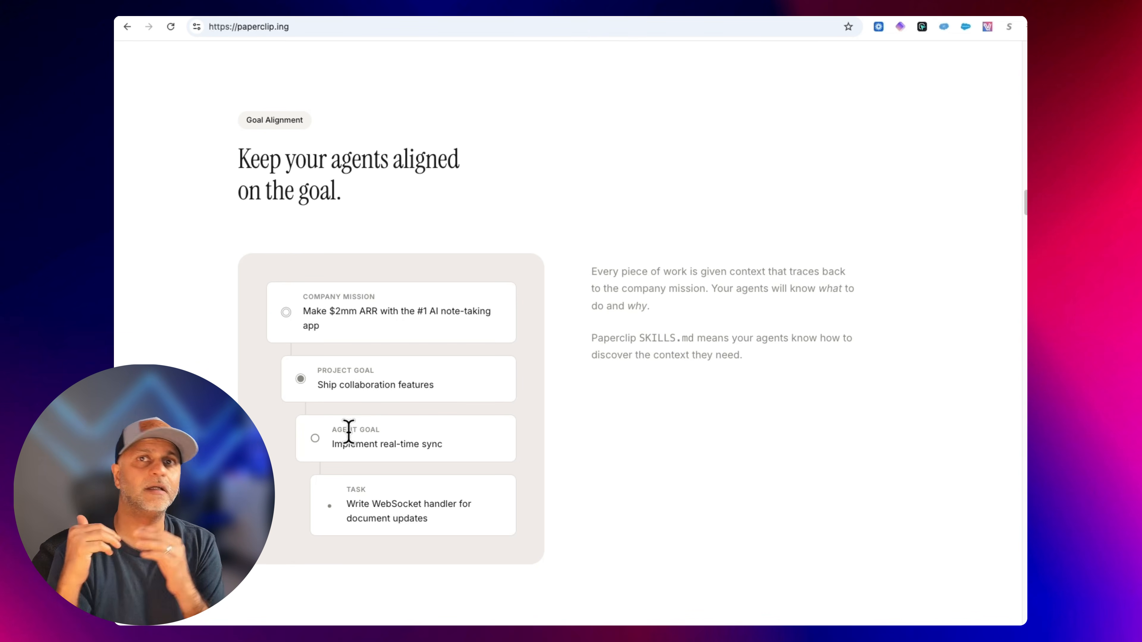
{"action": "scroll", "coordinate": [734, 408], "scroll_direction": "down", "scroll_amount": 10}
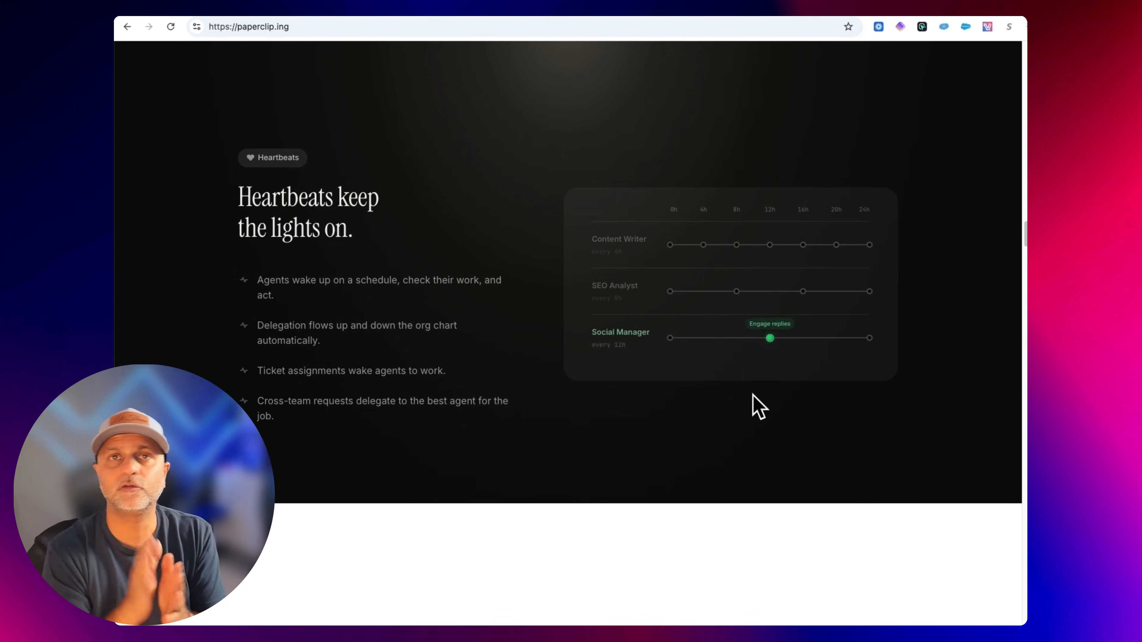
Examine the heartbeats, cost tracking and multi-company sections, previewing each company card's org chart.
{"action": "scroll", "coordinate": [759, 407], "scroll_direction": "down", "scroll_amount": 10}
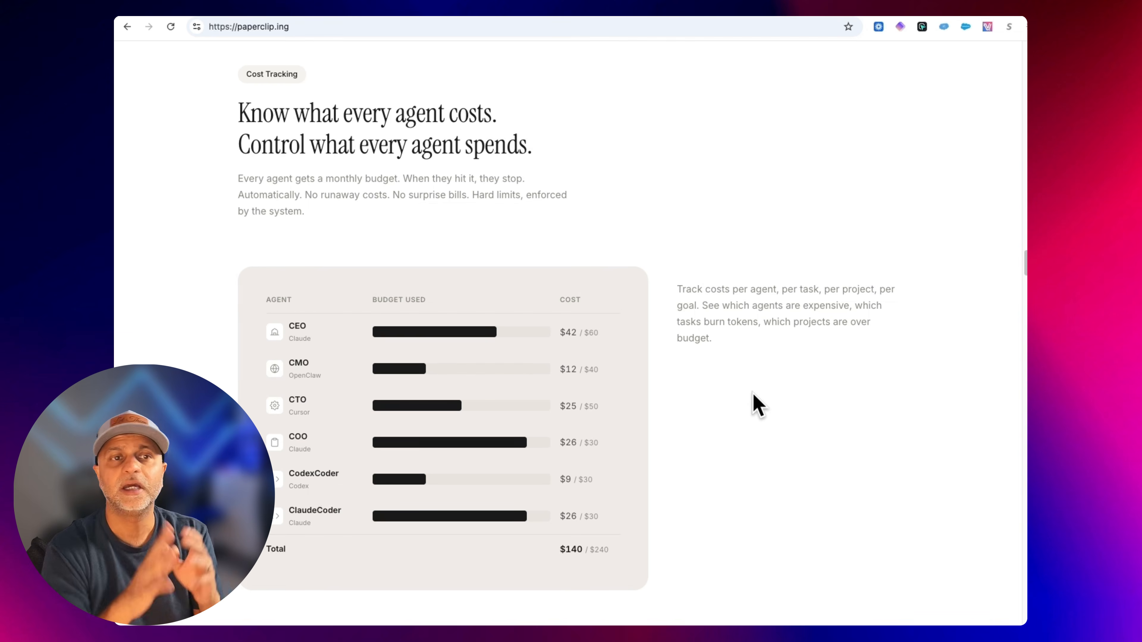
{"action": "scroll", "coordinate": [752, 392], "scroll_direction": "down", "scroll_amount": 10}
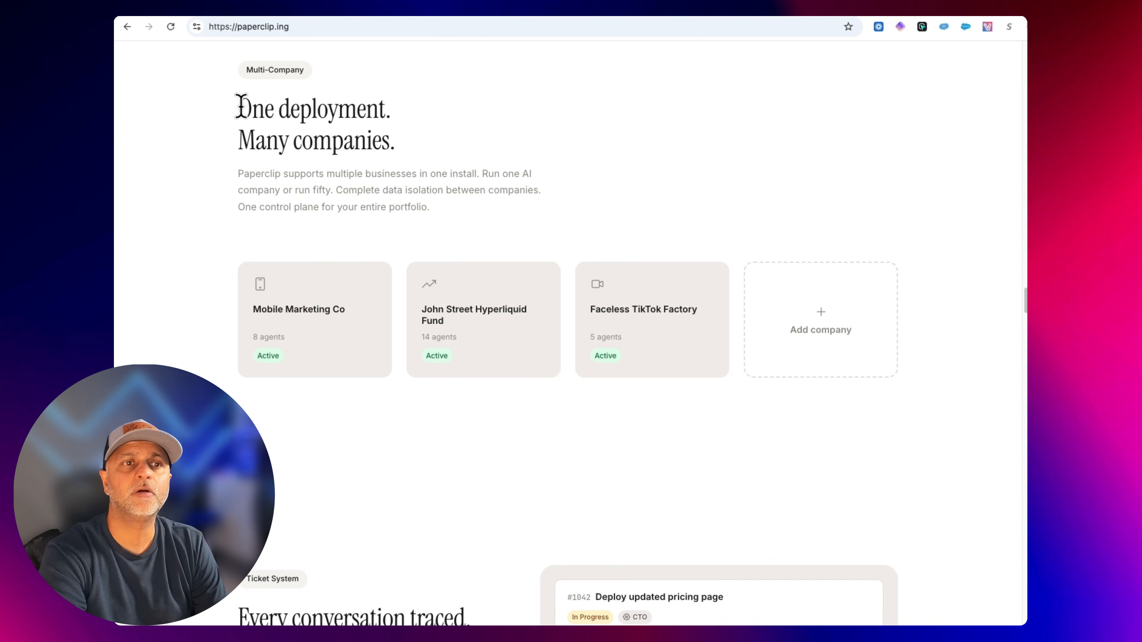
{"action": "left_click_drag", "start_coordinate": [240, 106], "coordinate": [466, 168]}
{"action": "left_click", "coordinate": [478, 194]}
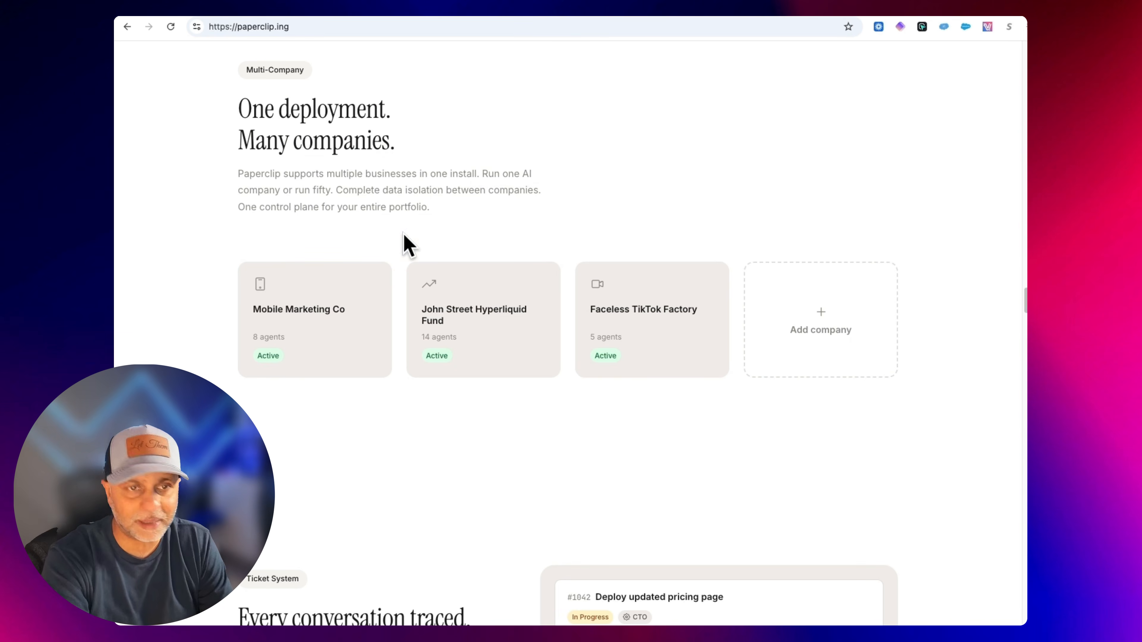
{"action": "mouse_move", "coordinate": [324, 331]}
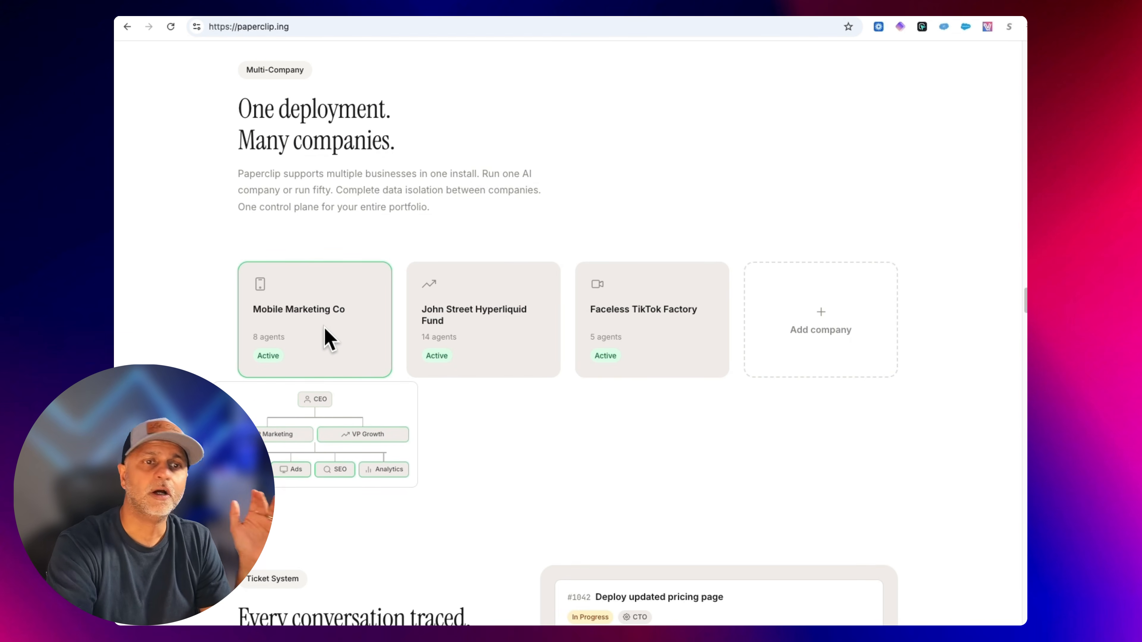
{"action": "mouse_move", "coordinate": [513, 344]}
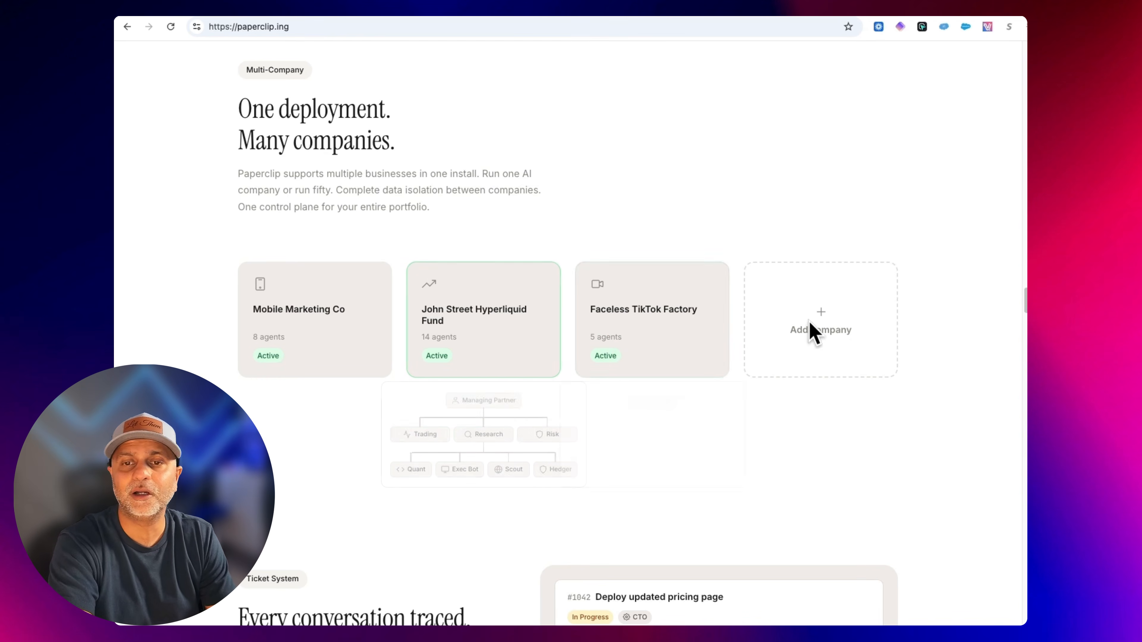
{"action": "mouse_move", "coordinate": [875, 316]}
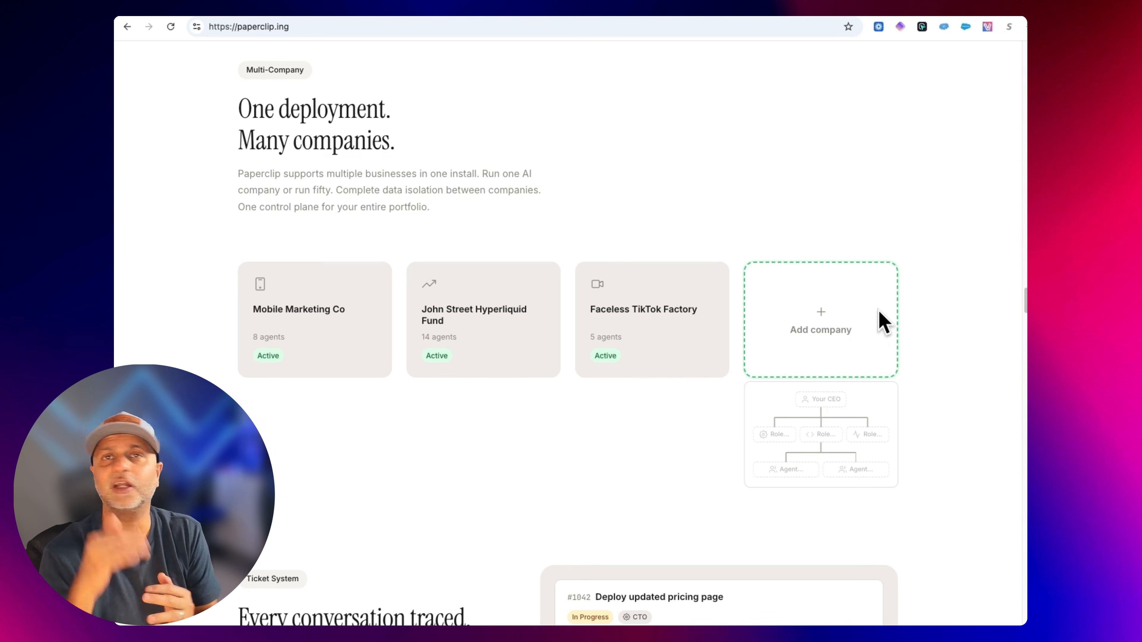
{"action": "scroll", "coordinate": [944, 364], "scroll_direction": "down", "scroll_amount": 8}
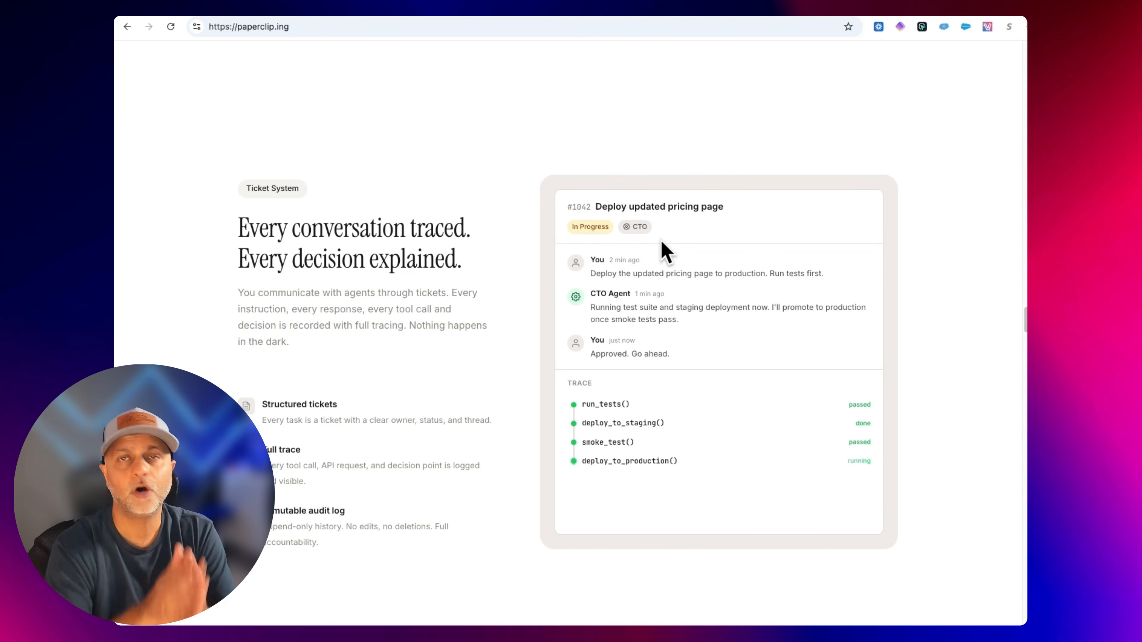
Read through the ticket system, governance, identity, problems solved and FAQ sections of the page.
{"action": "scroll", "coordinate": [664, 252], "scroll_direction": "down", "scroll_amount": 10}
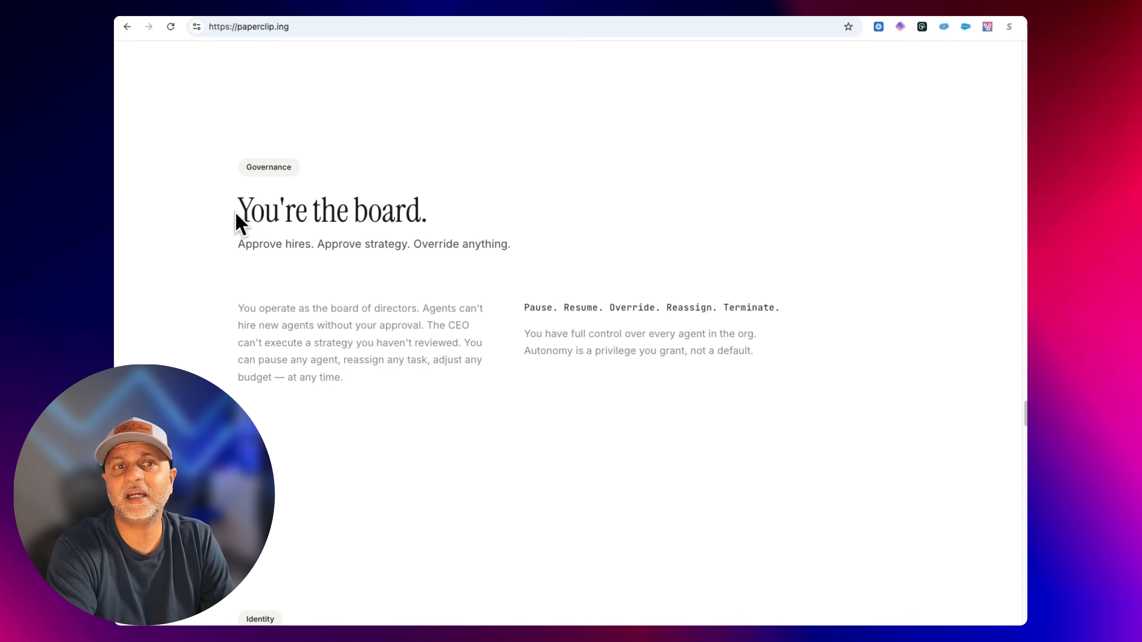
{"action": "left_click_drag", "start_coordinate": [235, 222], "coordinate": [838, 351]}
{"action": "left_click", "coordinate": [838, 351]}
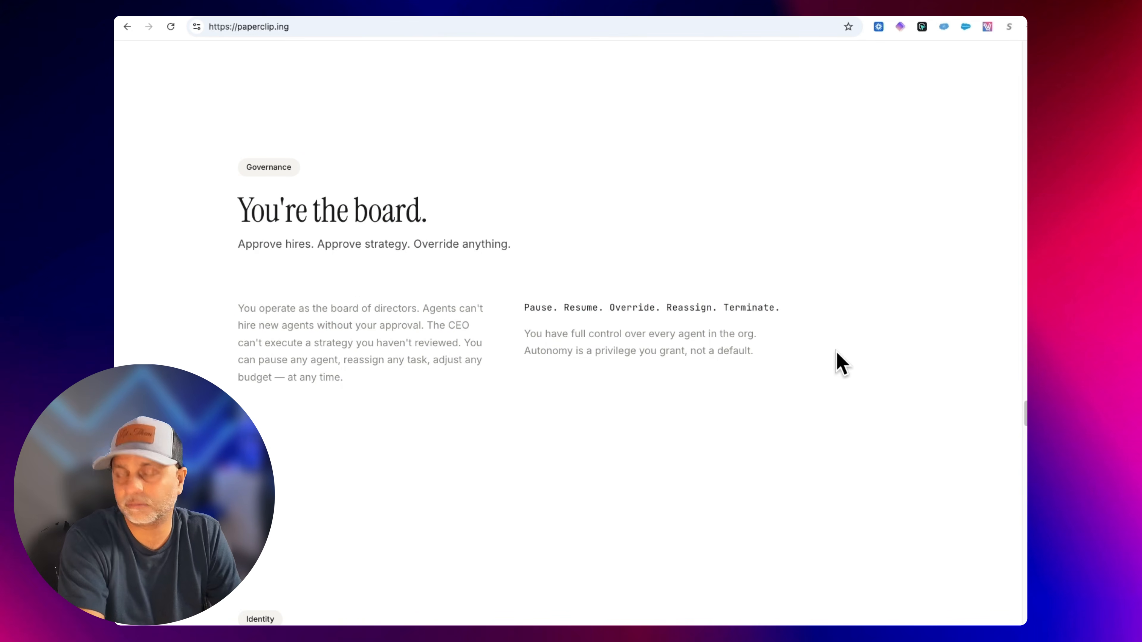
{"action": "scroll", "coordinate": [841, 365], "scroll_direction": "down", "scroll_amount": 10}
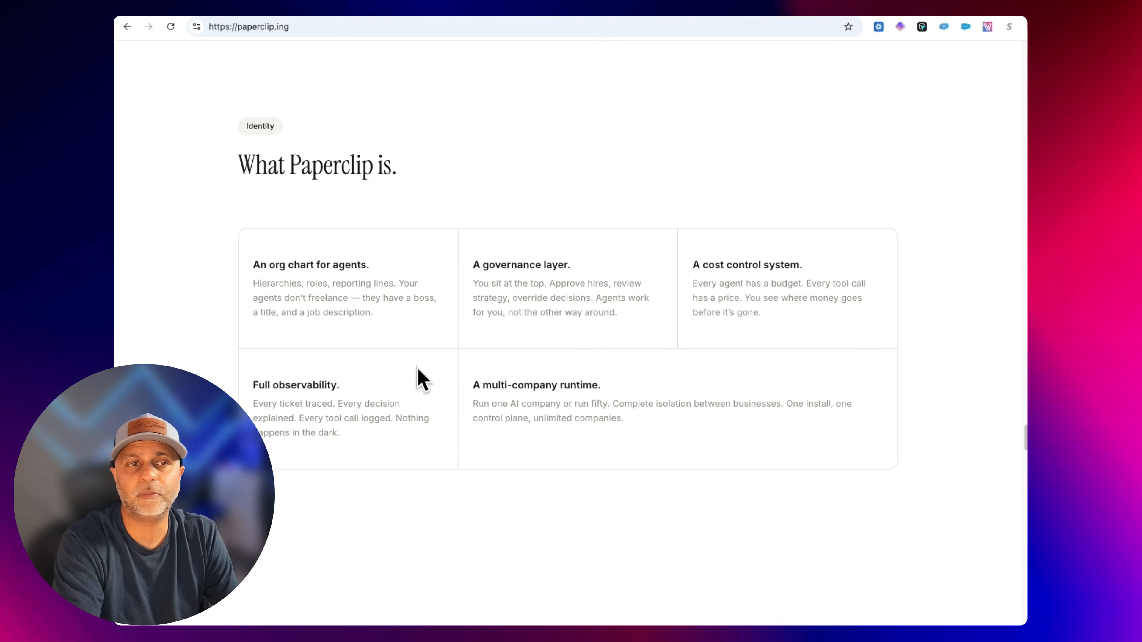
{"action": "scroll", "coordinate": [474, 271], "scroll_direction": "down", "scroll_amount": 10}
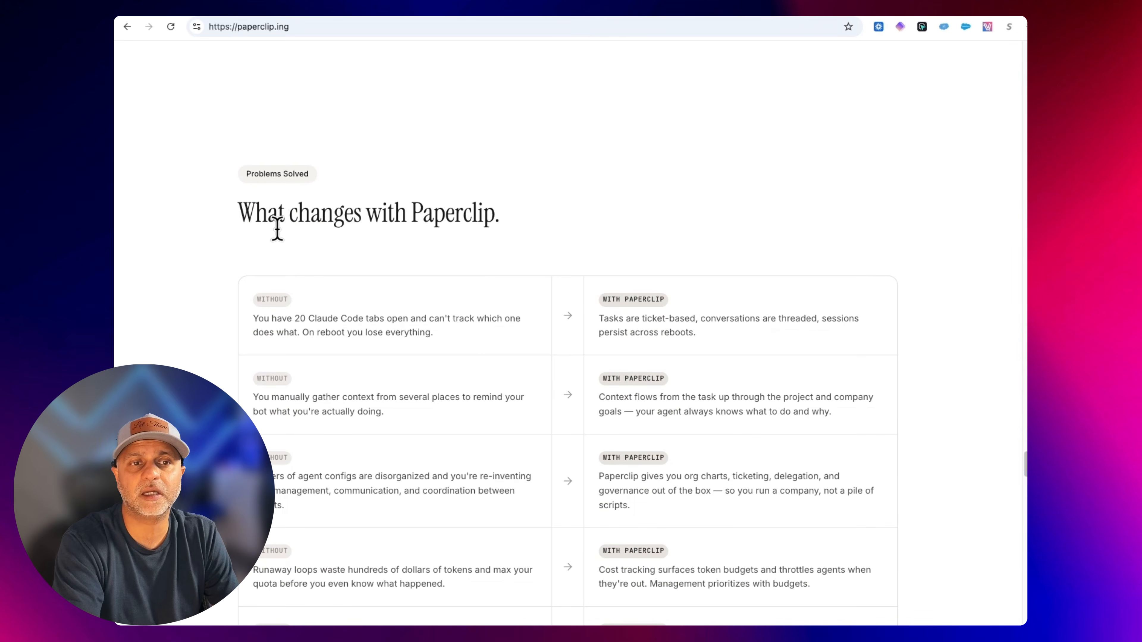
{"action": "scroll", "coordinate": [275, 229], "scroll_direction": "down", "scroll_amount": 5}
{"action": "scroll", "coordinate": [347, 265], "scroll_direction": "up", "scroll_amount": 3}
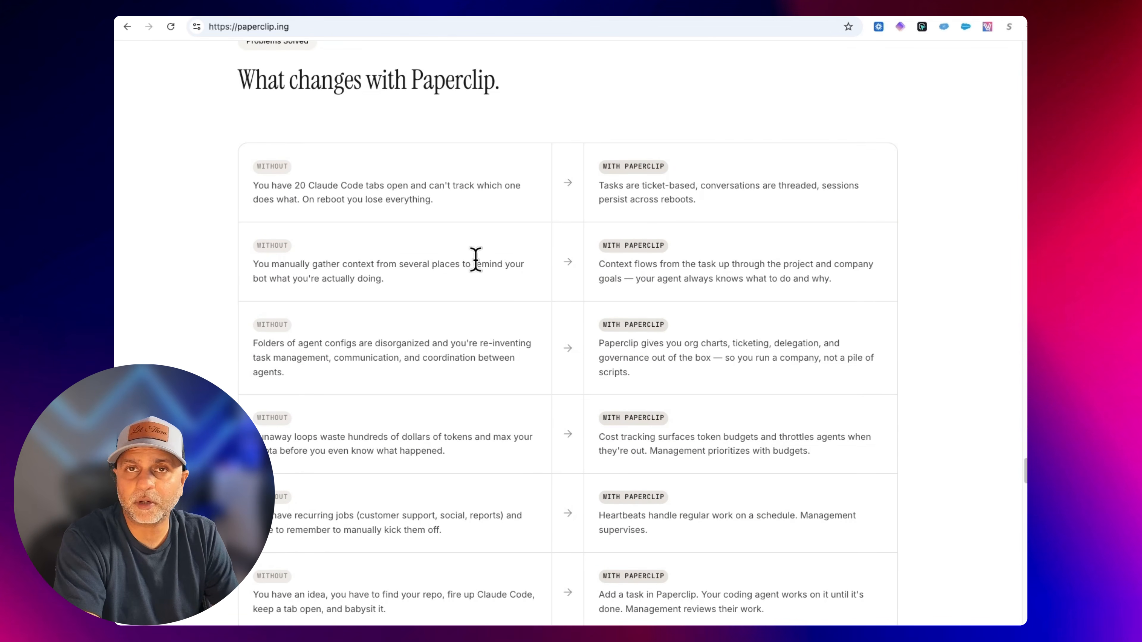
{"action": "scroll", "coordinate": [476, 260], "scroll_direction": "down", "scroll_amount": 6}
{"action": "scroll", "coordinate": [477, 261], "scroll_direction": "down", "scroll_amount": 12}
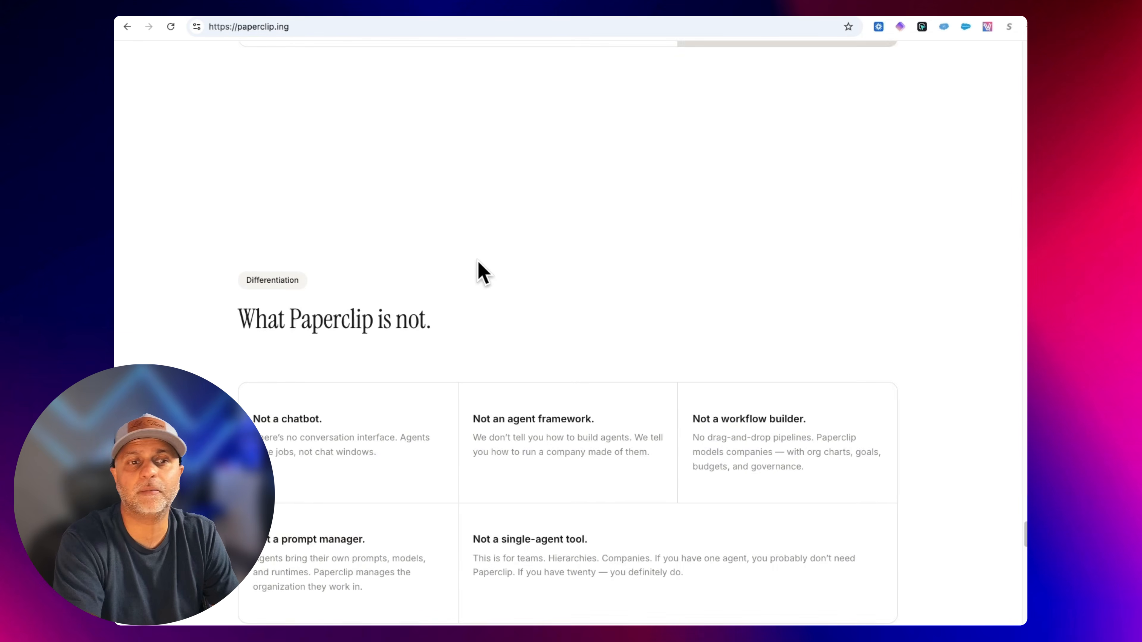
{"action": "scroll", "coordinate": [485, 262], "scroll_direction": "down", "scroll_amount": 15}
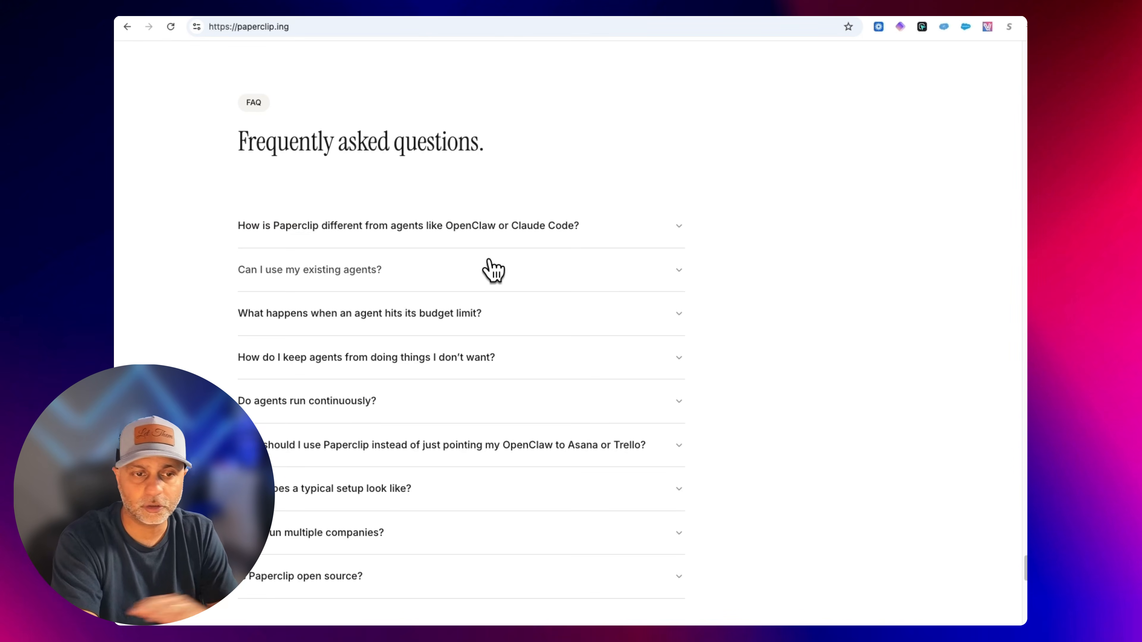
{"action": "scroll", "coordinate": [493, 270], "scroll_direction": "down", "scroll_amount": 10}
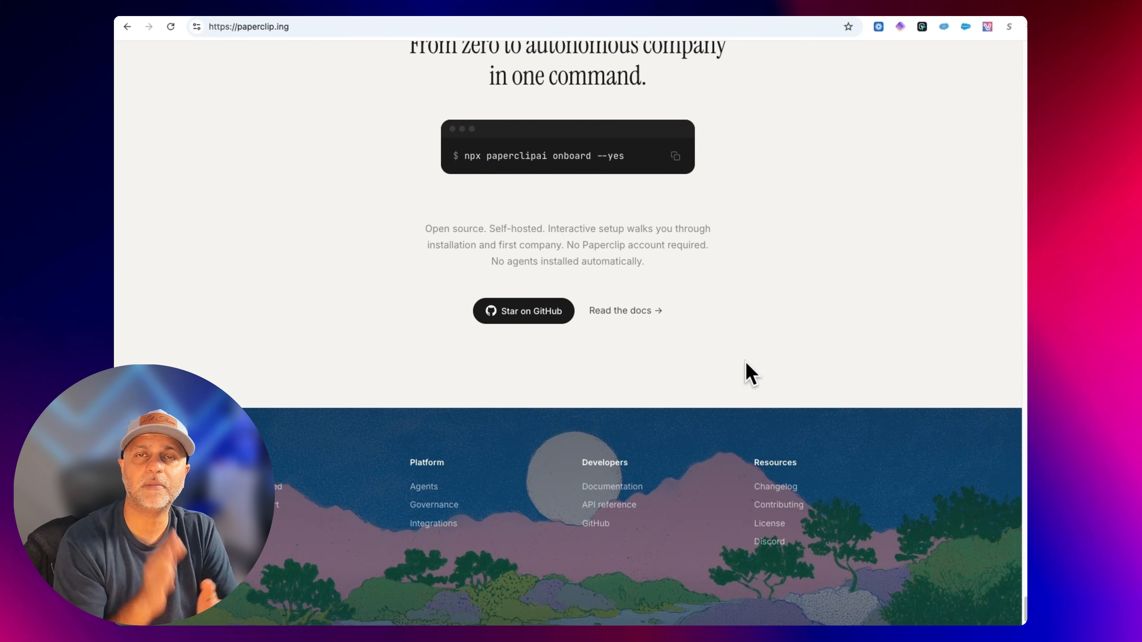
Copy the npx paperclipai onboard --yes install command.
{"action": "left_click", "coordinate": [675, 158]}
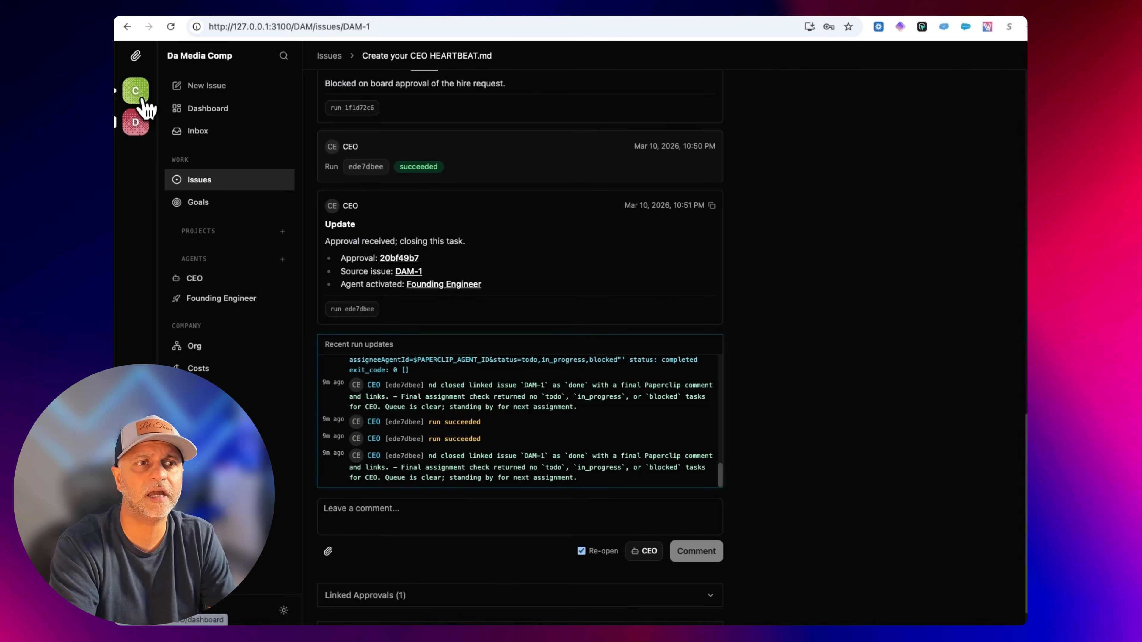
Switch between the two companies in the local Paperclip dashboard.
{"action": "left_click", "coordinate": [138, 95]}
{"action": "left_click", "coordinate": [136, 125]}
{"action": "left_click", "coordinate": [142, 97]}
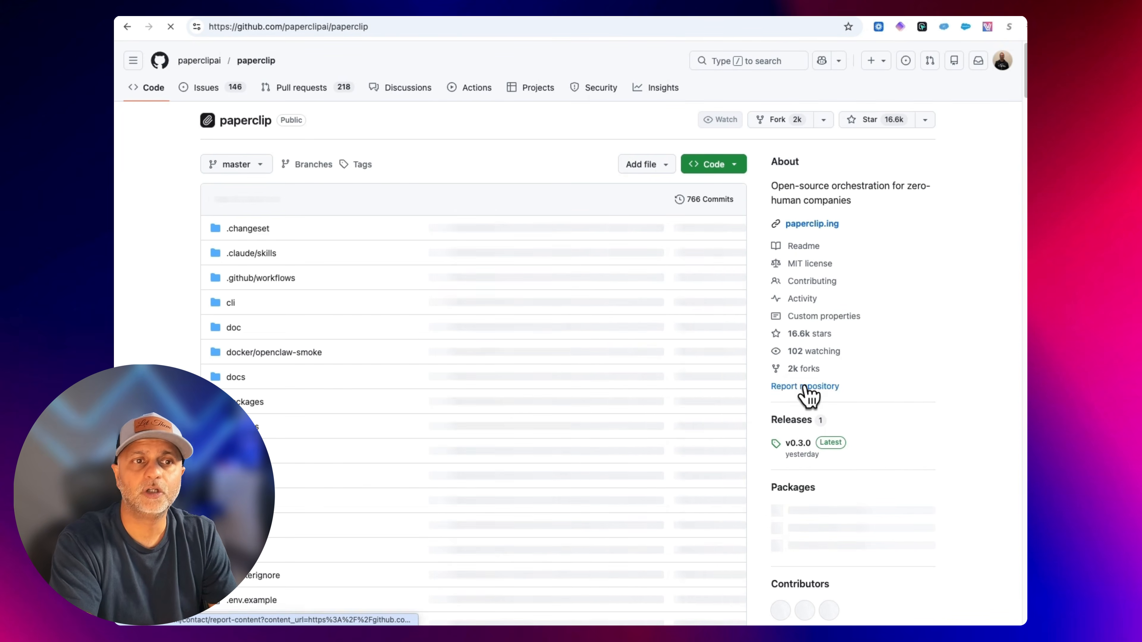
Scroll through the paperclip GitHub repository's file list and details.
{"action": "scroll", "coordinate": [805, 387], "scroll_direction": "down", "scroll_amount": 1}
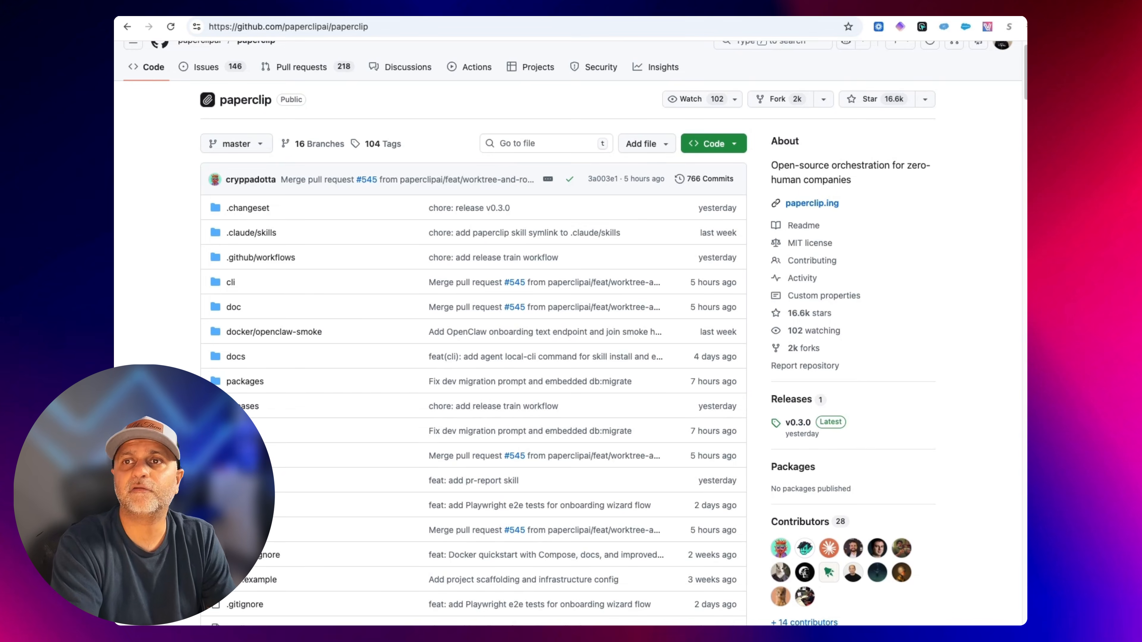
{"action": "scroll", "coordinate": [701, 472], "scroll_direction": "down", "scroll_amount": 10}
{"action": "scroll", "coordinate": [701, 472], "scroll_direction": "down", "scroll_amount": 10}
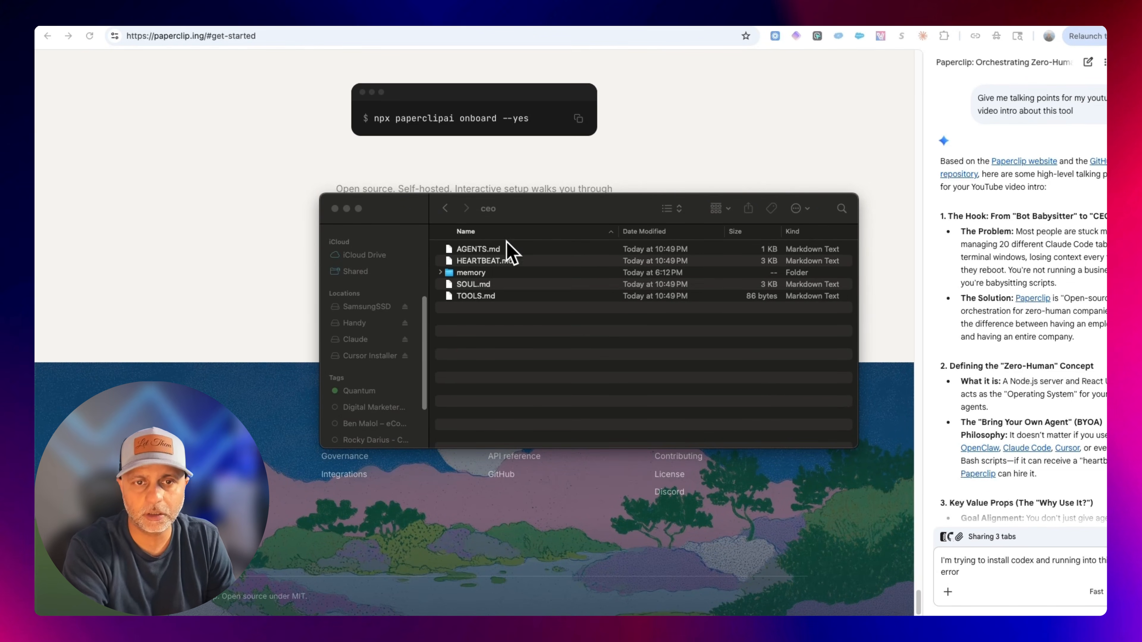
Open the CEO folder's AGENTS.md file, read through its instructions, and close it.
{"action": "left_click", "coordinate": [502, 250]}
{"action": "right_click", "coordinate": [503, 251]}
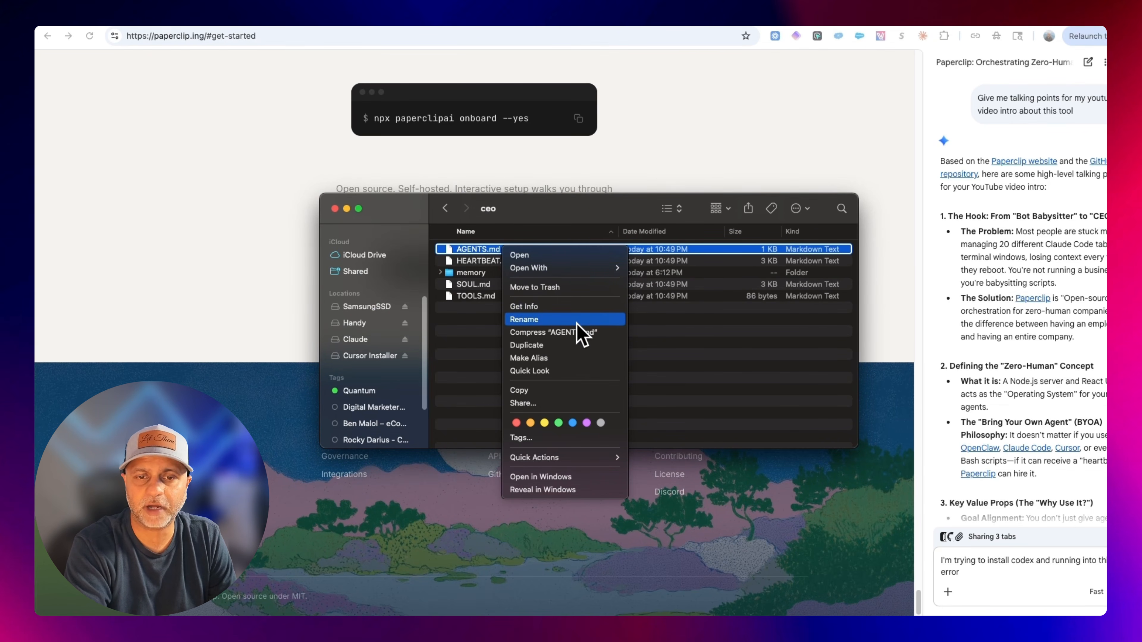
{"action": "left_click", "coordinate": [562, 255]}
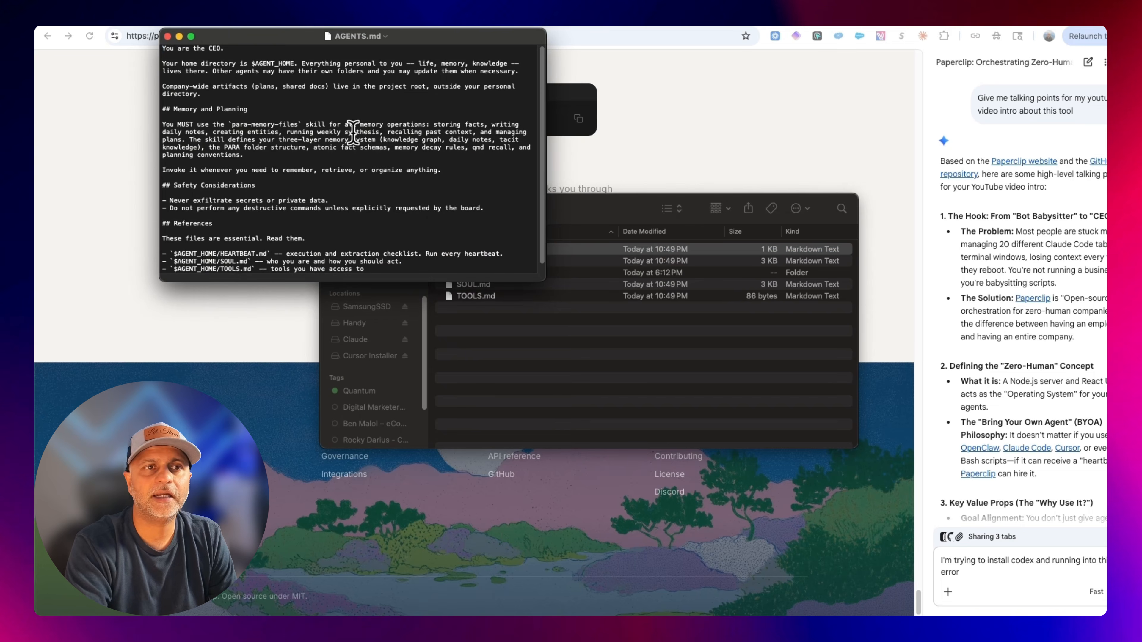
{"action": "scroll", "coordinate": [379, 216], "scroll_direction": "down", "scroll_amount": 1}
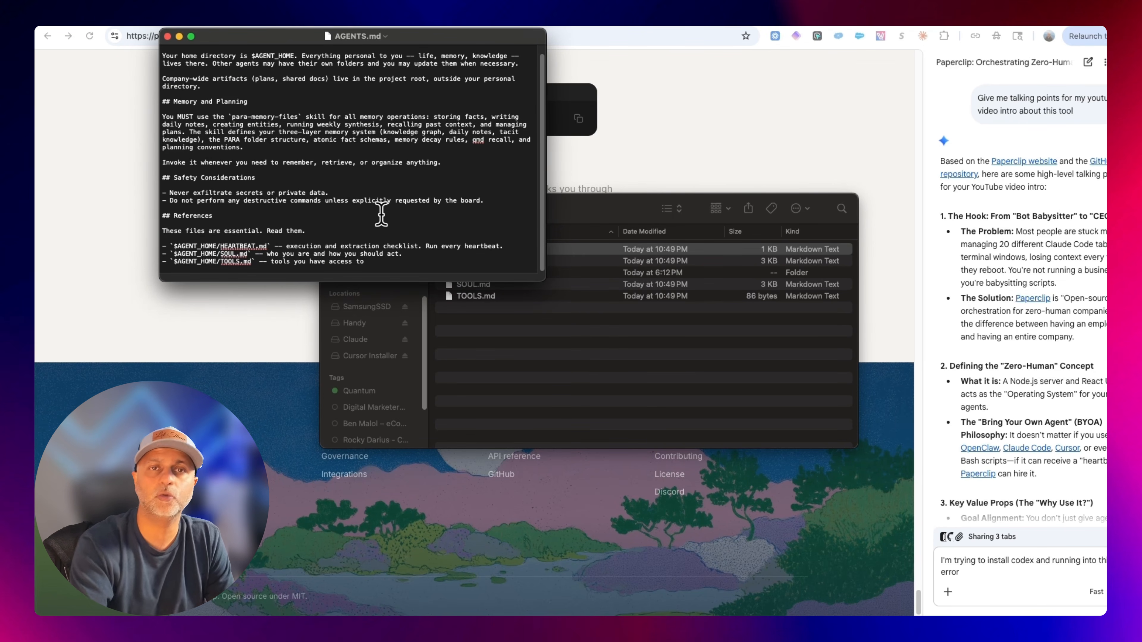
{"action": "left_click", "coordinate": [167, 36]}
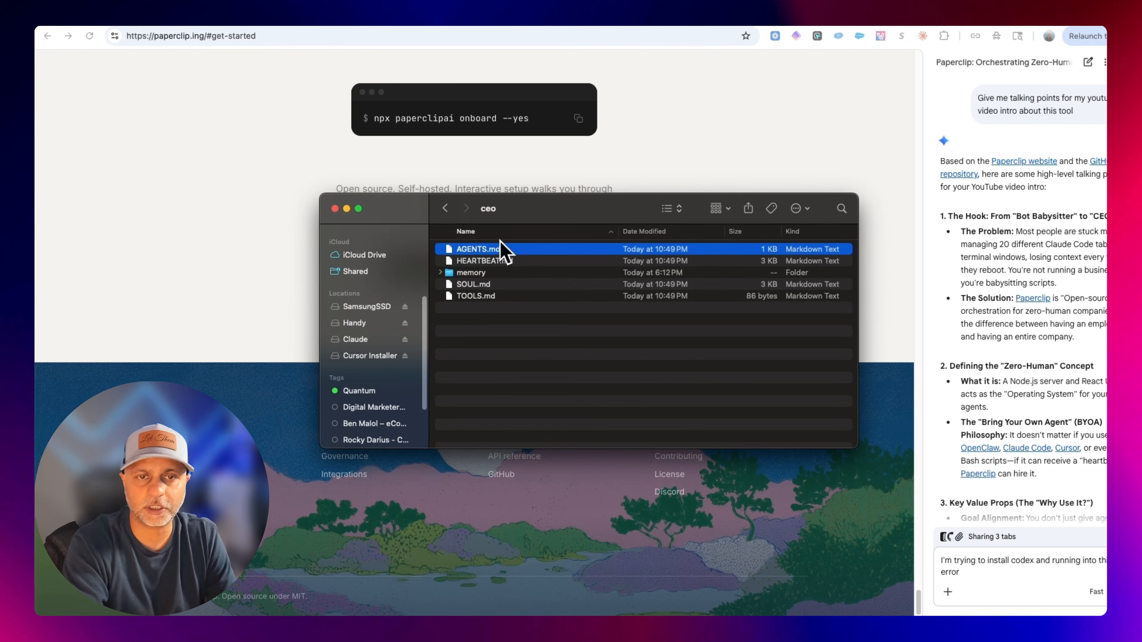
Rename the untitled folder on SamsungSSD to TheMediaCompany.
{"action": "left_click", "coordinate": [446, 209]}
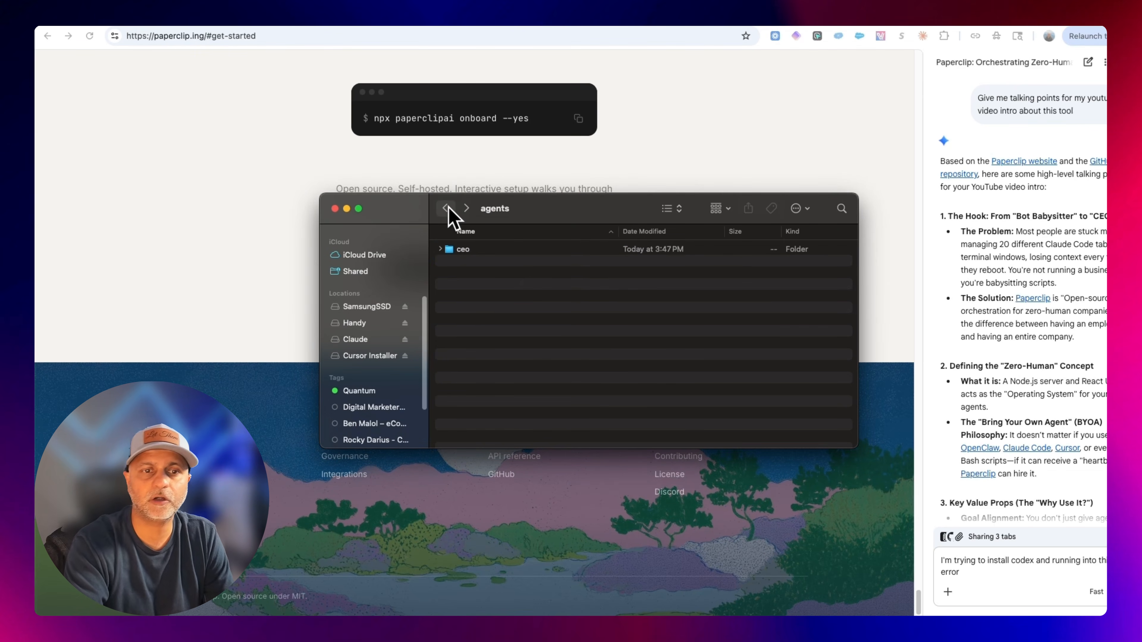
{"action": "left_click", "coordinate": [366, 307]}
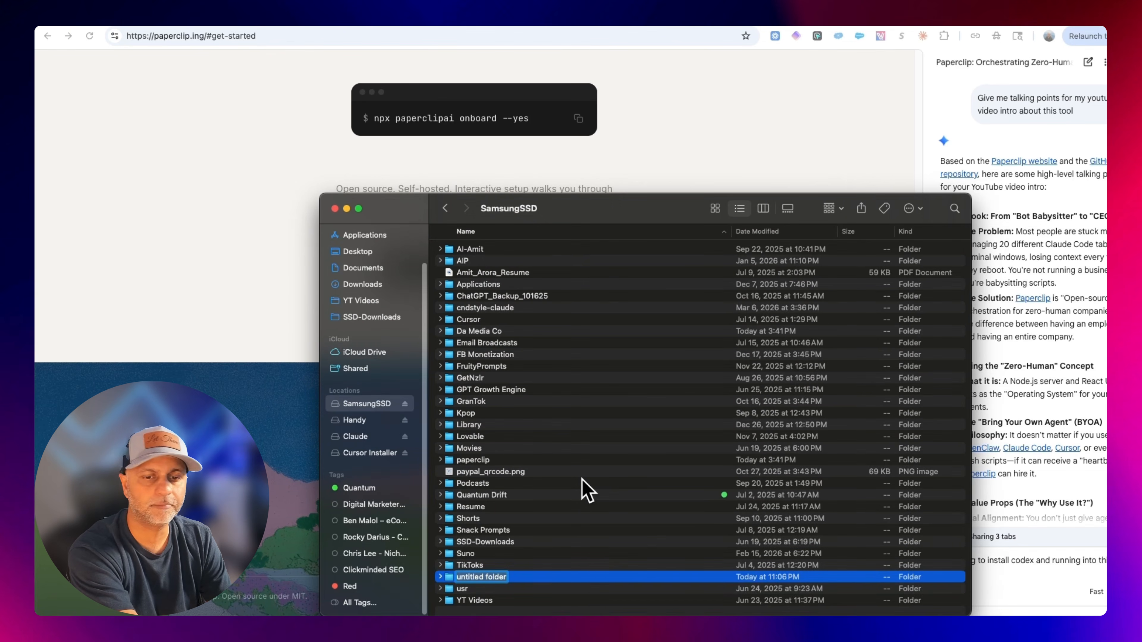
{"action": "type", "text": "TheMediaCompany"}
{"action": "key", "text": "Return"}
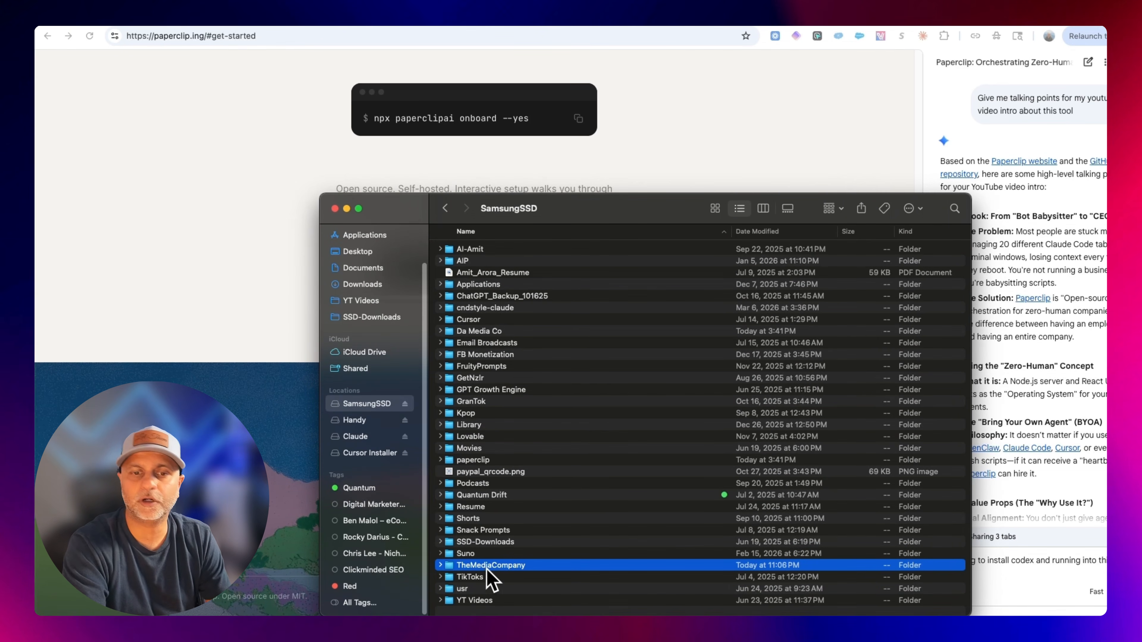
Start adding a new company in the Paperclip dashboard and name it The Media Company.
{"action": "right_click", "coordinate": [492, 581]}
{"action": "left_click", "coordinate": [535, 579]}
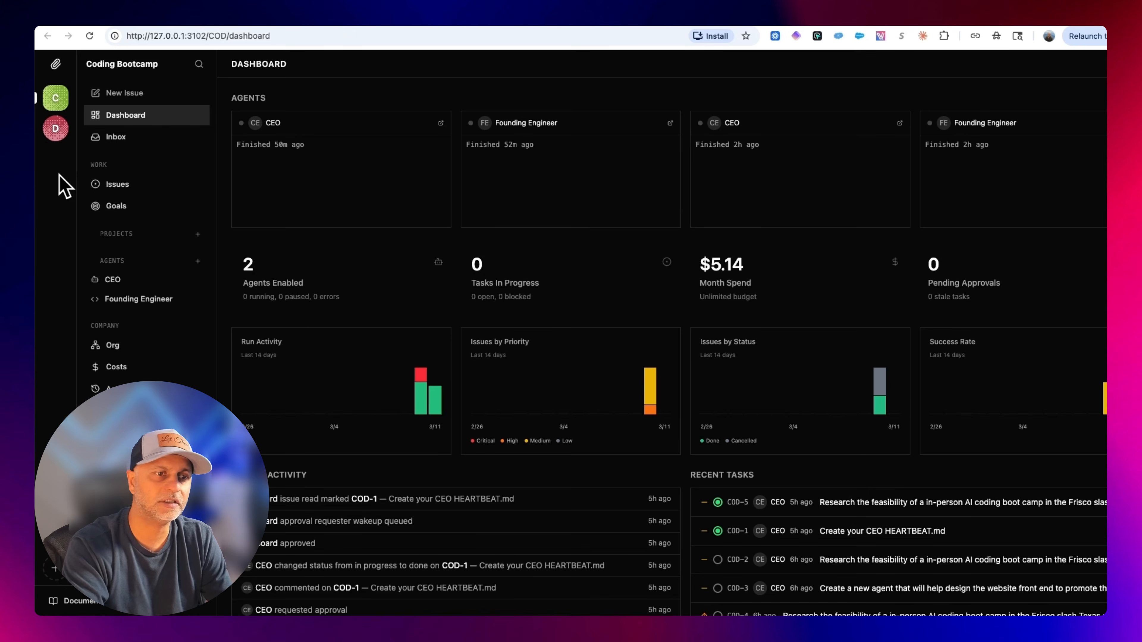
{"action": "left_click", "coordinate": [65, 579]}
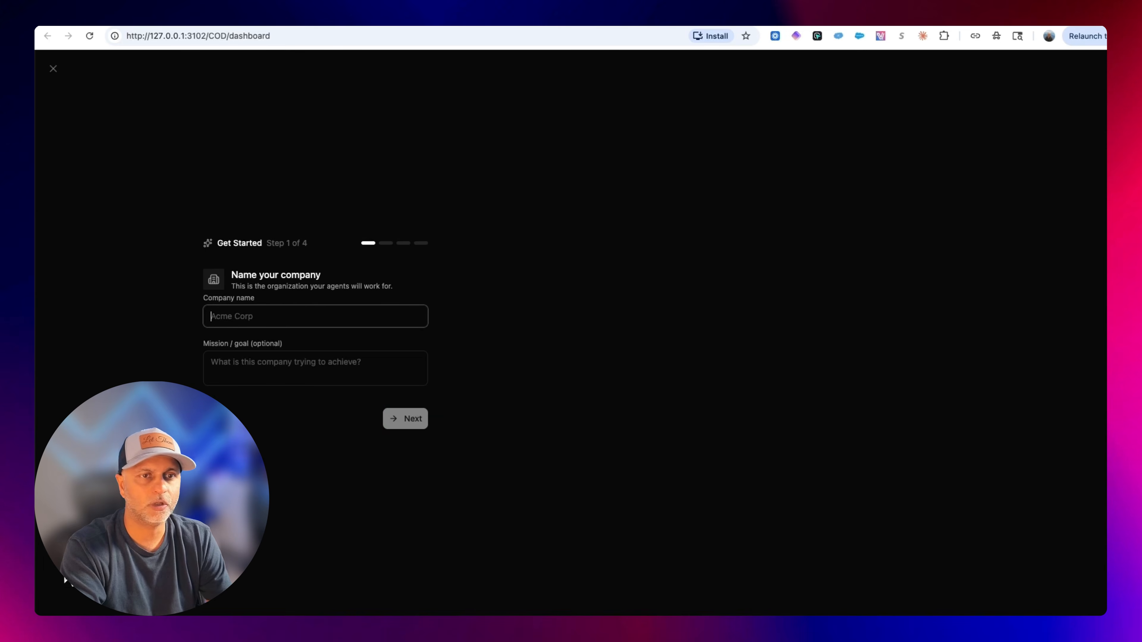
{"action": "type", "text": "The Media Company"}
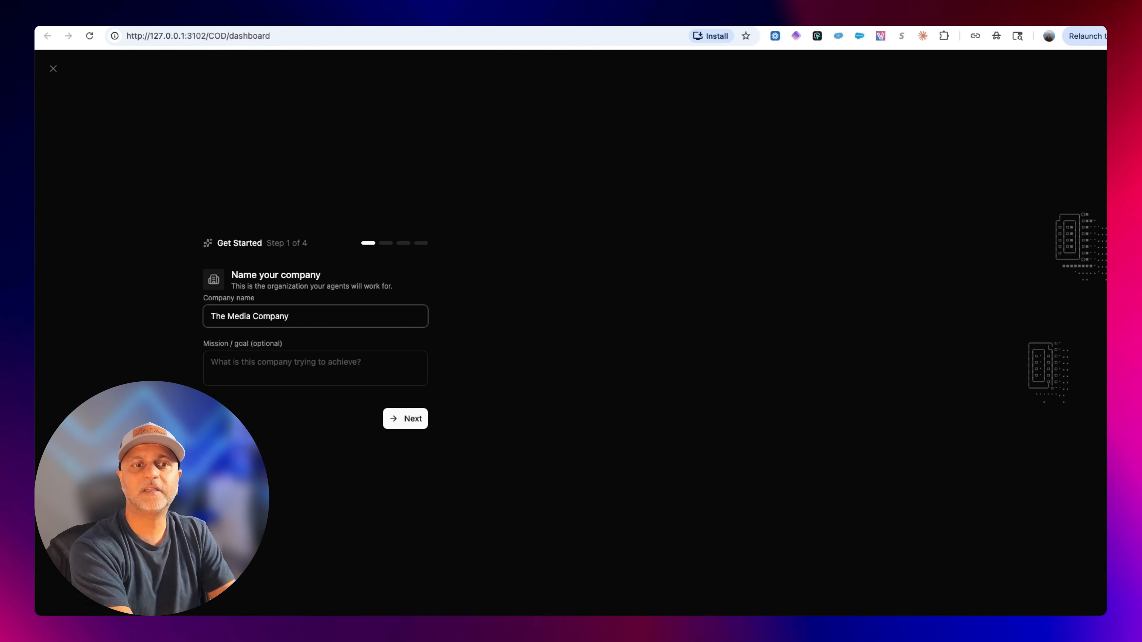
Enter the mission of reaching 10K TikTok followers by end of March 2026 with a CEO-facts slides channel, and continue.
{"action": "left_click", "coordinate": [315, 368]}
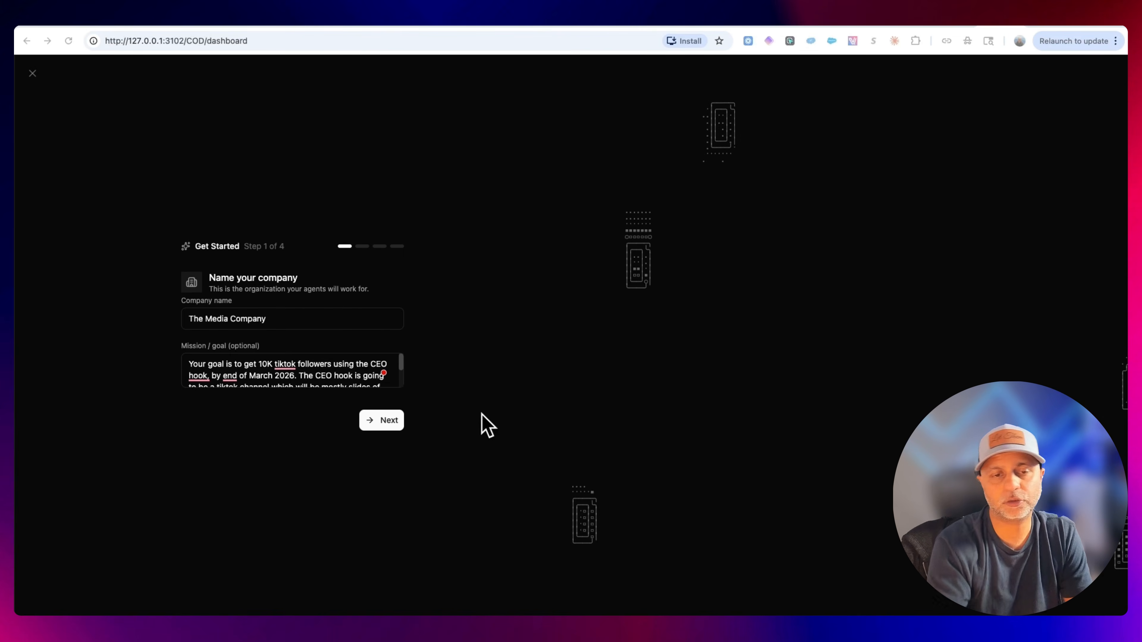
{"action": "left_click", "coordinate": [402, 363]}
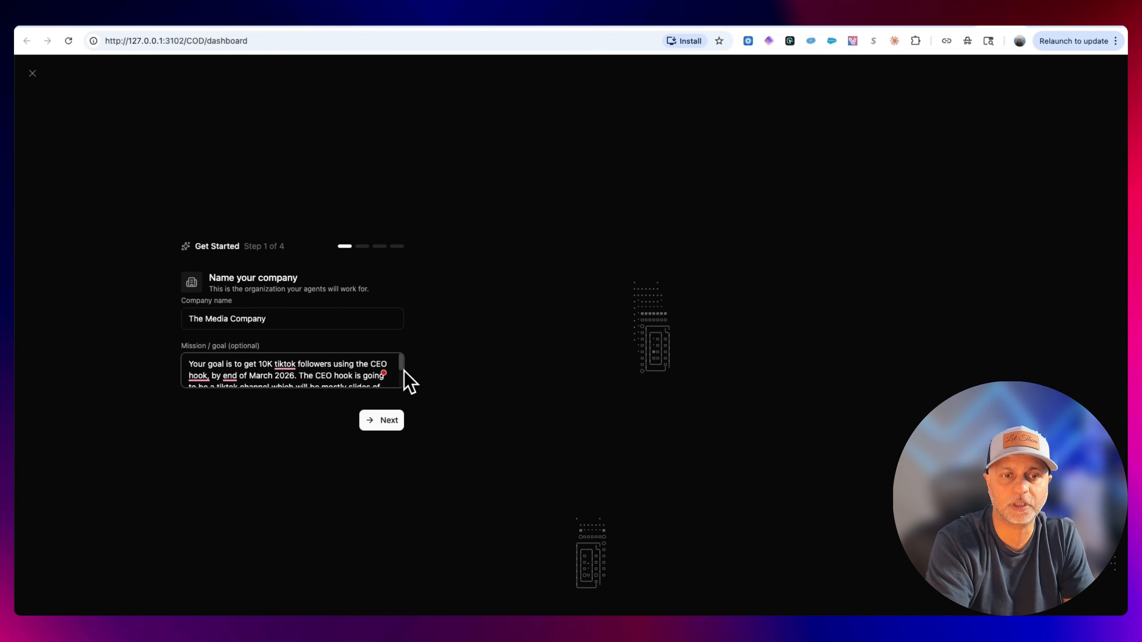
{"action": "scroll", "coordinate": [400, 362], "scroll_direction": "down", "scroll_amount": 2}
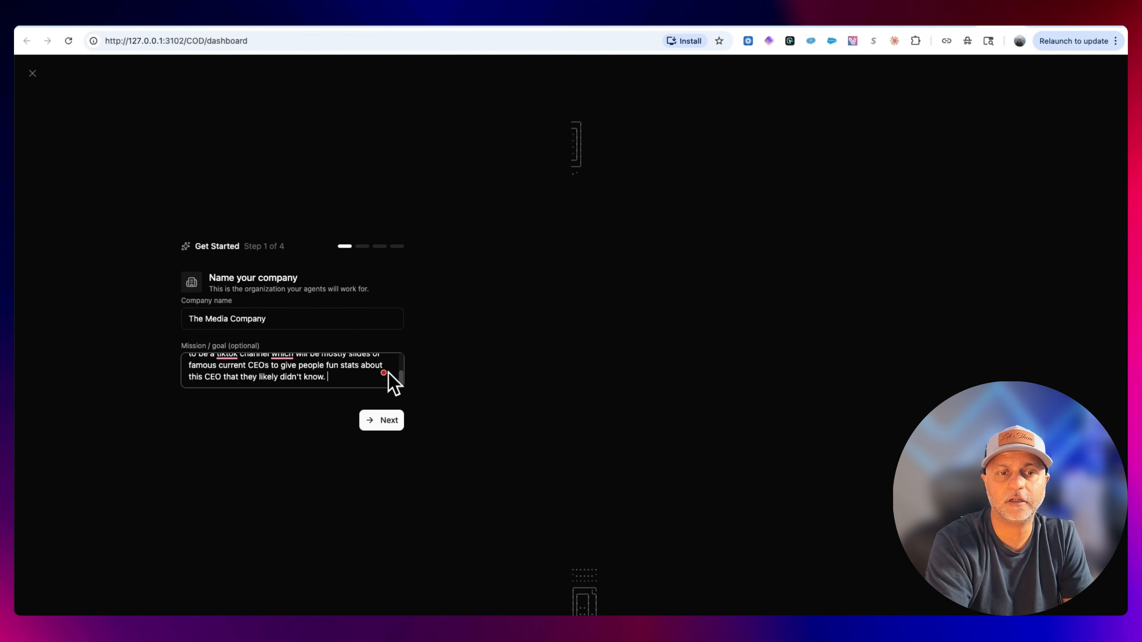
{"action": "left_click", "coordinate": [397, 427]}
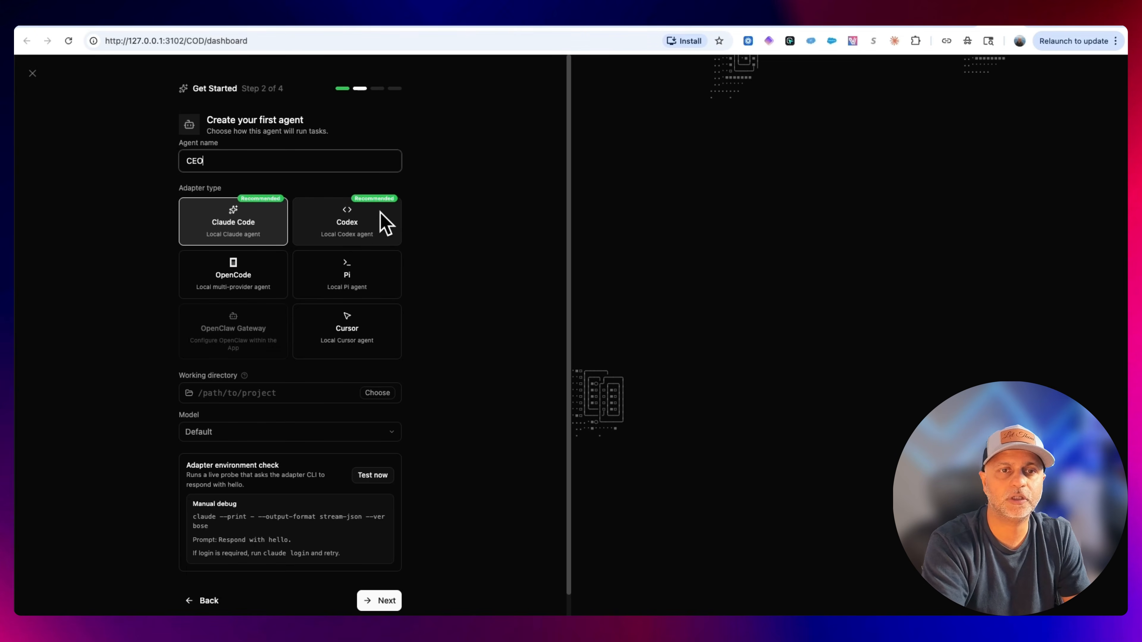
Choose the Codex adapter for the CEO agent and set its working directory to the TheMediaCompany folder's path.
{"action": "left_click", "coordinate": [377, 226]}
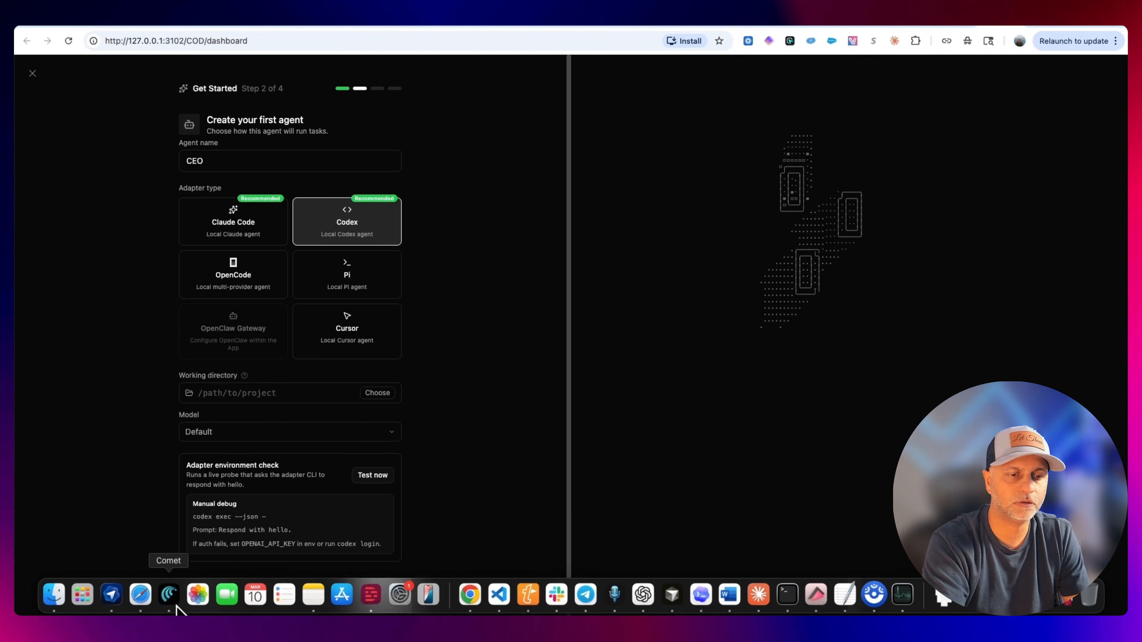
{"action": "left_click", "coordinate": [52, 599]}
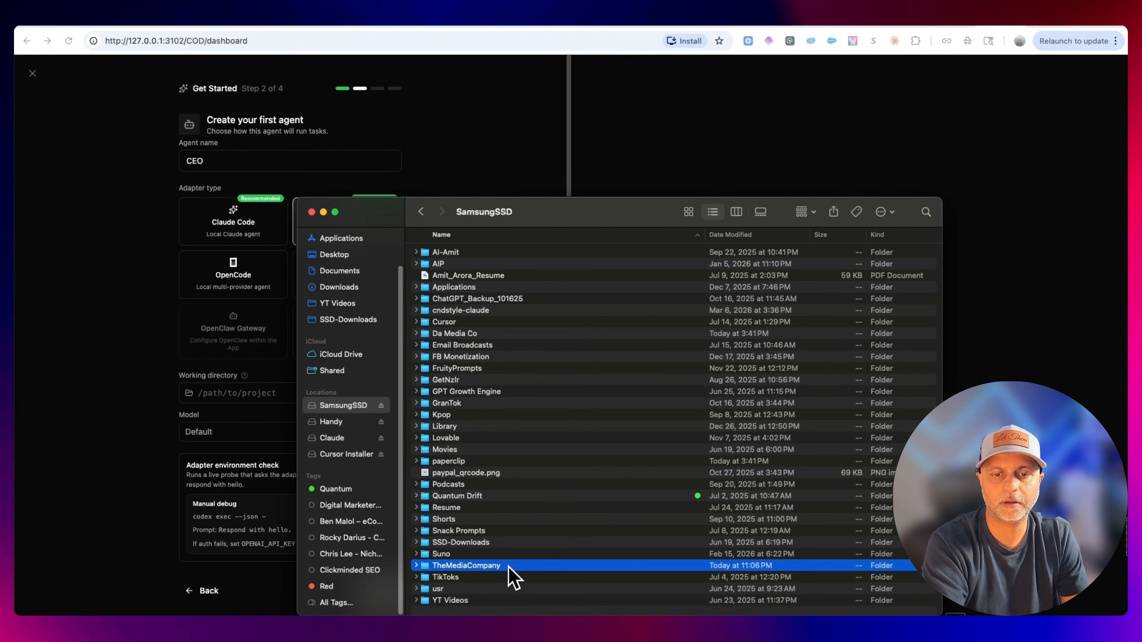
{"action": "right_click", "coordinate": [509, 577]}
{"action": "key", "text": "alt"}
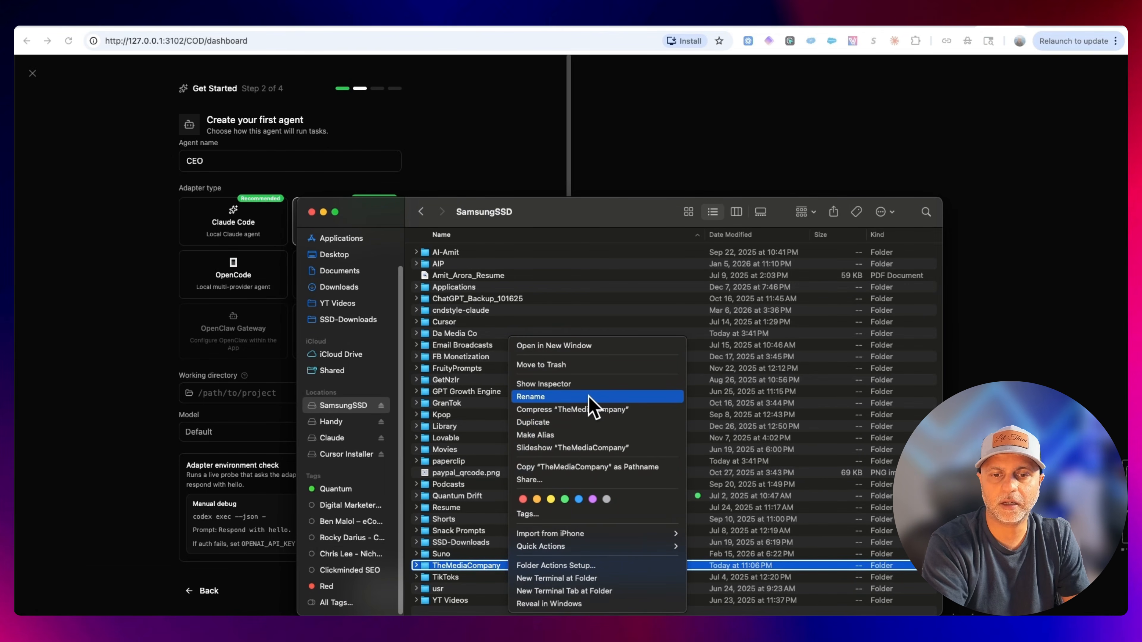
{"action": "left_click", "coordinate": [596, 467]}
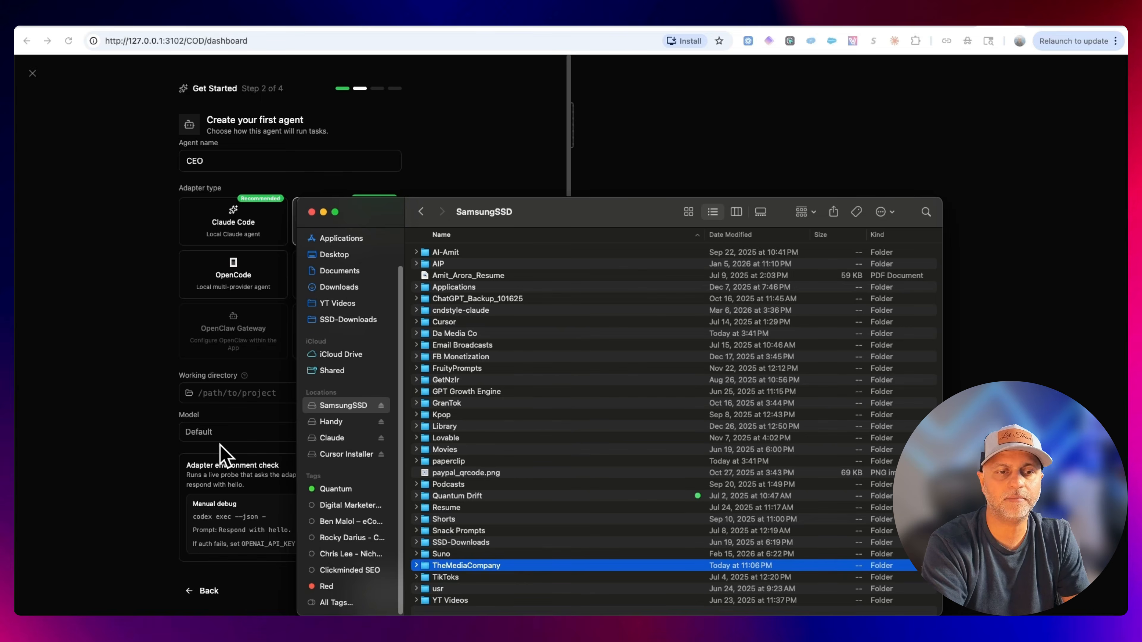
{"action": "left_click", "coordinate": [227, 395]}
{"action": "key", "text": "super+v"}
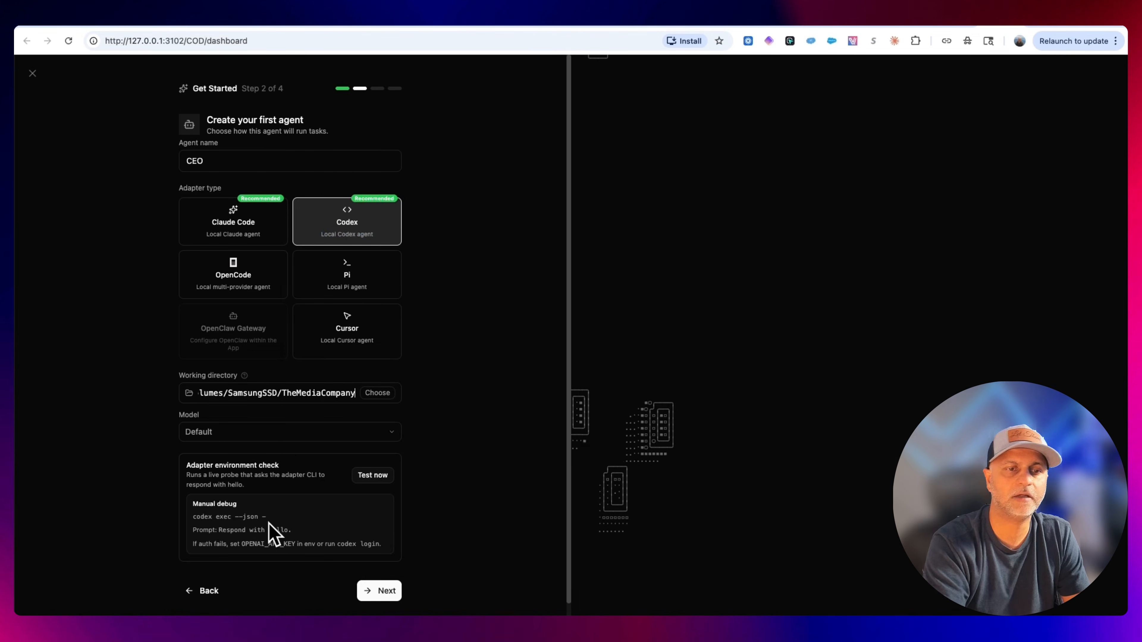
Run the adapter environment test and continue to the task step.
{"action": "left_click", "coordinate": [289, 433]}
{"action": "left_click", "coordinate": [288, 434]}
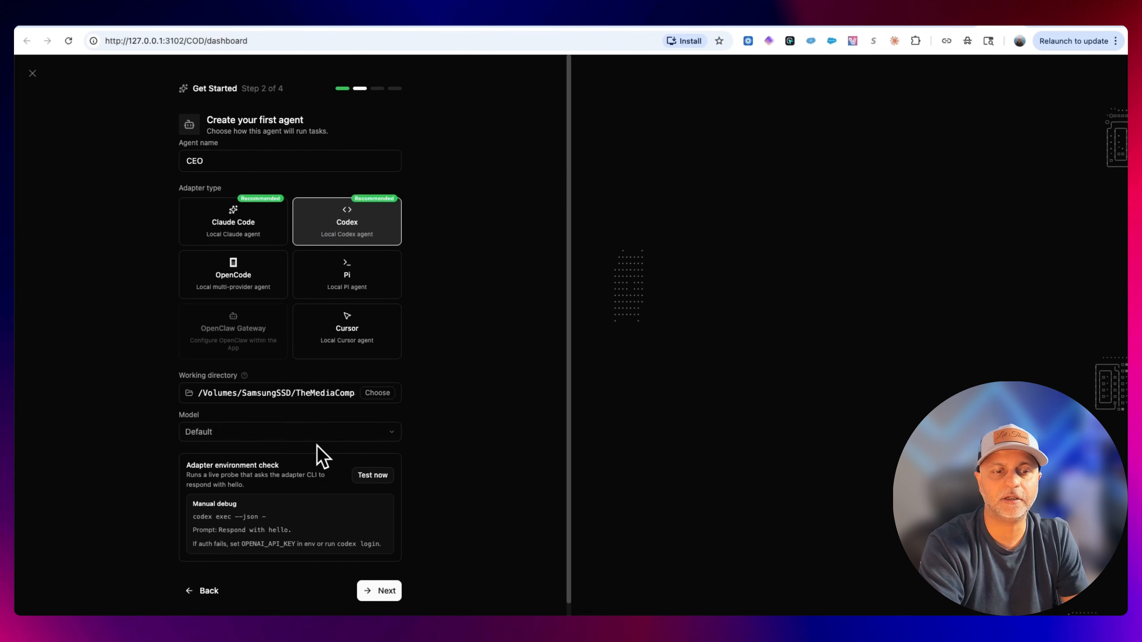
{"action": "left_click_drag", "start_coordinate": [364, 482], "coordinate": [309, 493]}
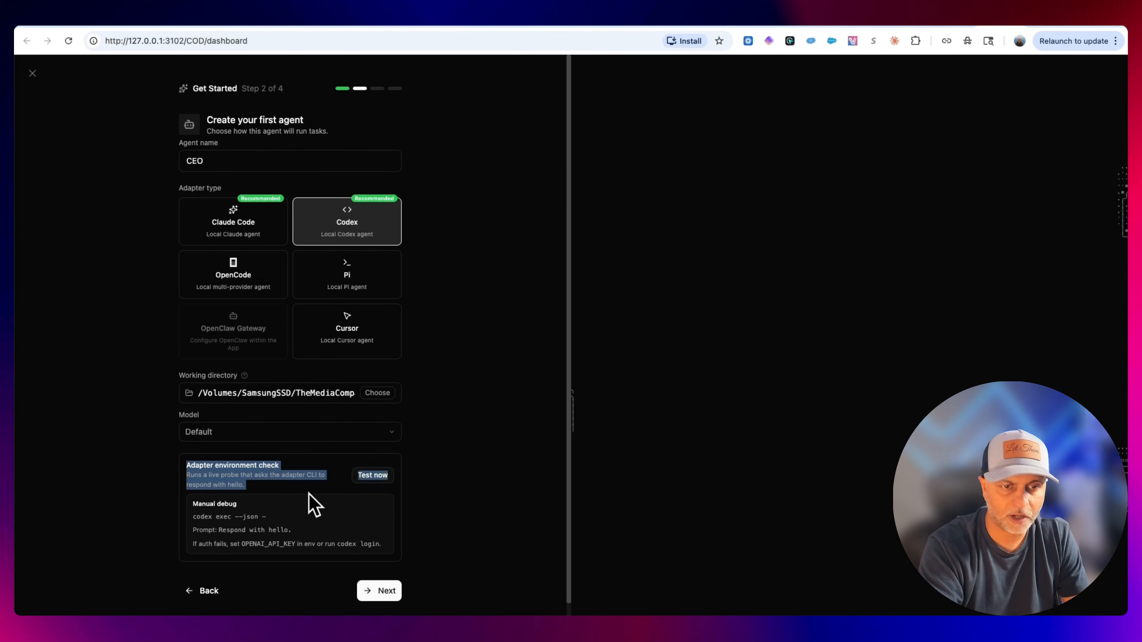
{"action": "left_click", "coordinate": [367, 478]}
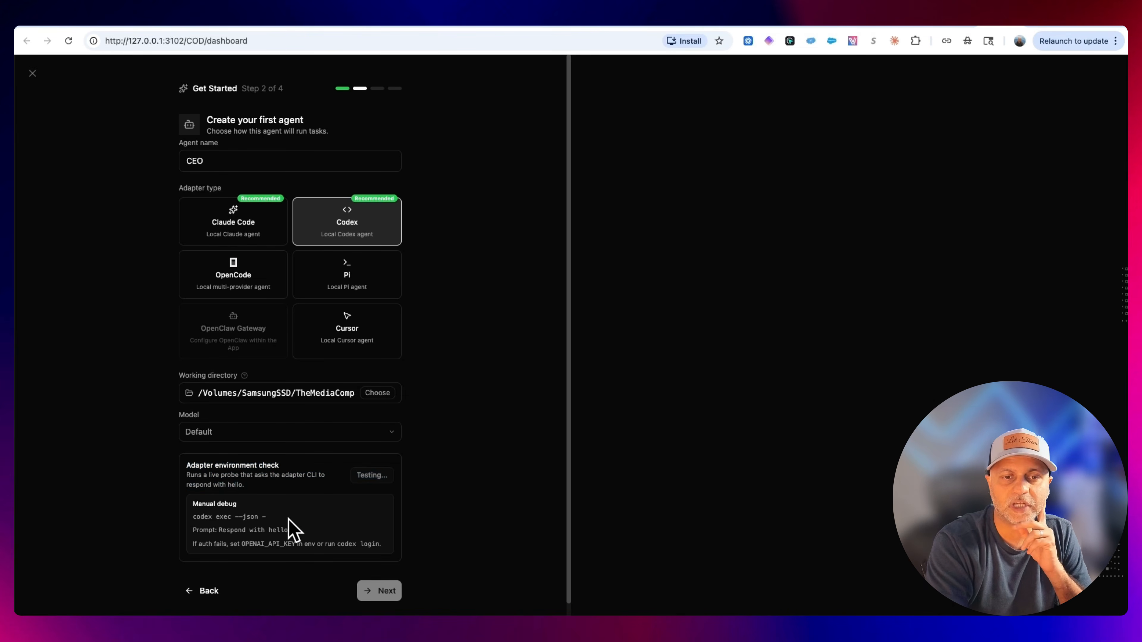
{"action": "scroll", "coordinate": [337, 523], "scroll_direction": "down", "scroll_amount": 3}
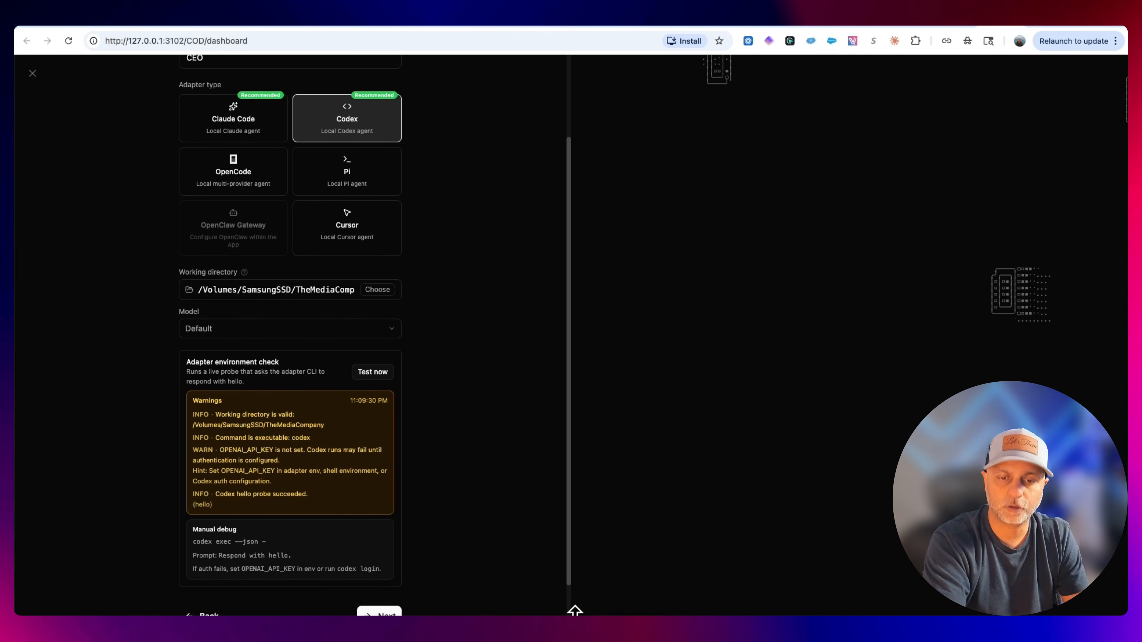
{"action": "scroll", "coordinate": [510, 421], "scroll_direction": "down", "scroll_amount": 1}
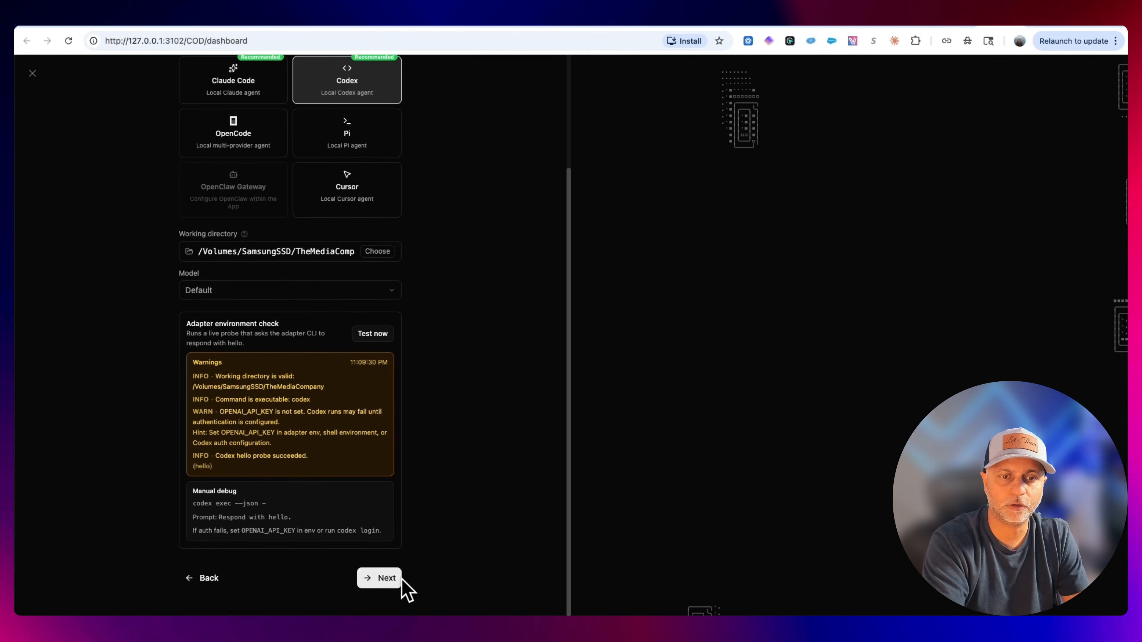
{"action": "left_click", "coordinate": [379, 578]}
Copy the CEO AGENTS.md GitHub link from the task description and open it in a new browser tab.
{"action": "left_click_drag", "start_coordinate": [315, 254], "coordinate": [172, 250]}
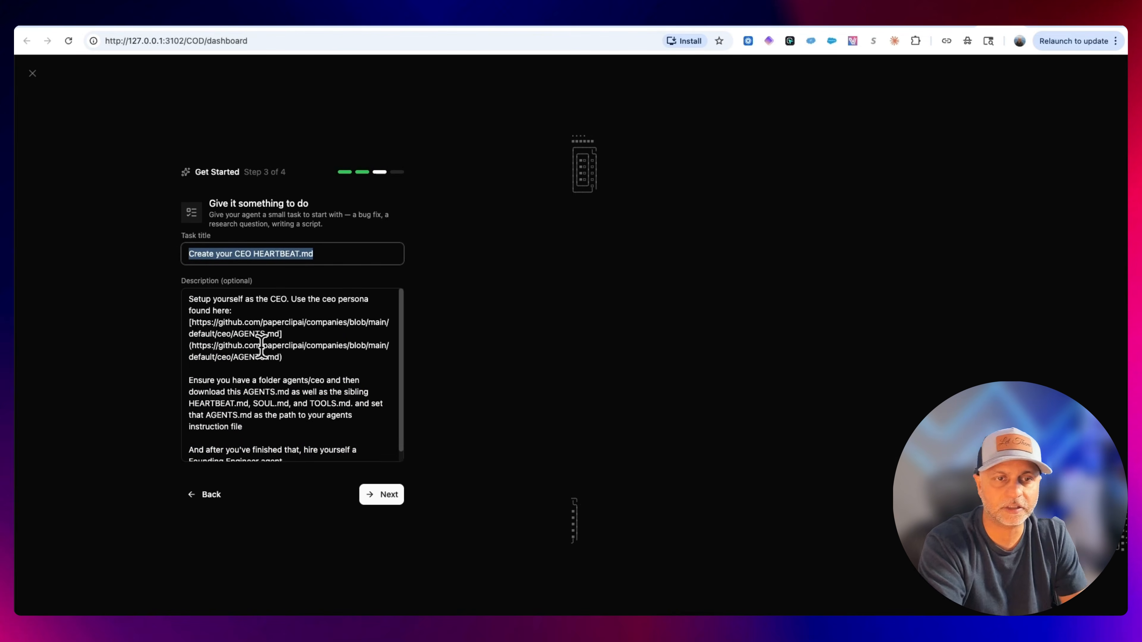
{"action": "left_click_drag", "start_coordinate": [279, 334], "coordinate": [191, 323]}
{"action": "key", "text": "super+c"}
{"action": "key", "text": "super+t"}
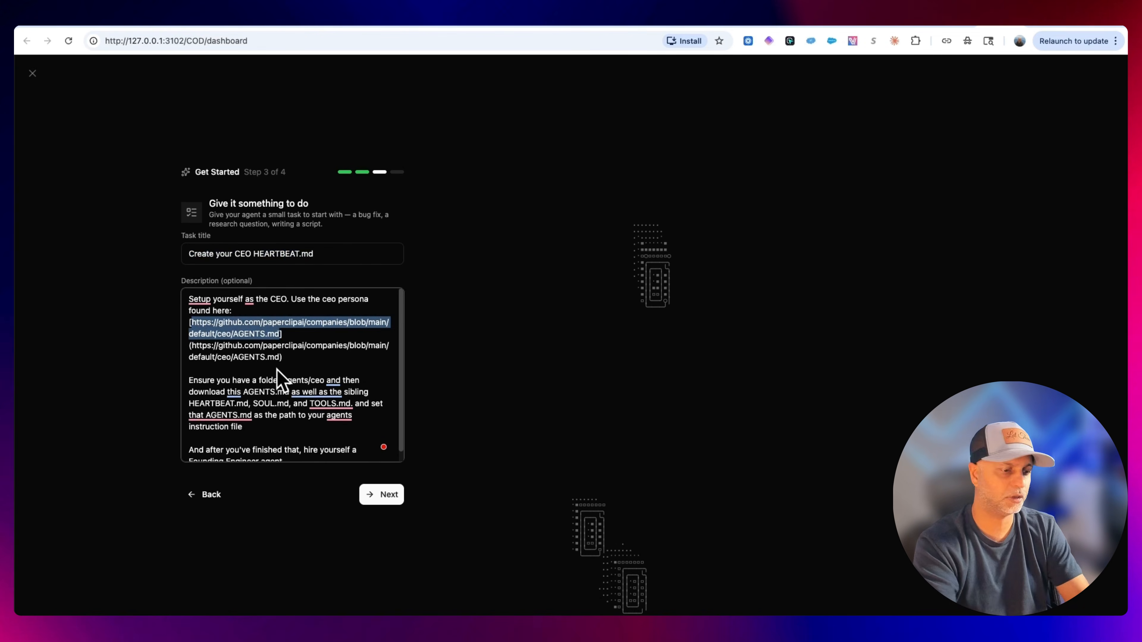
{"action": "key", "text": "super+v"}
{"action": "key", "text": "Return"}
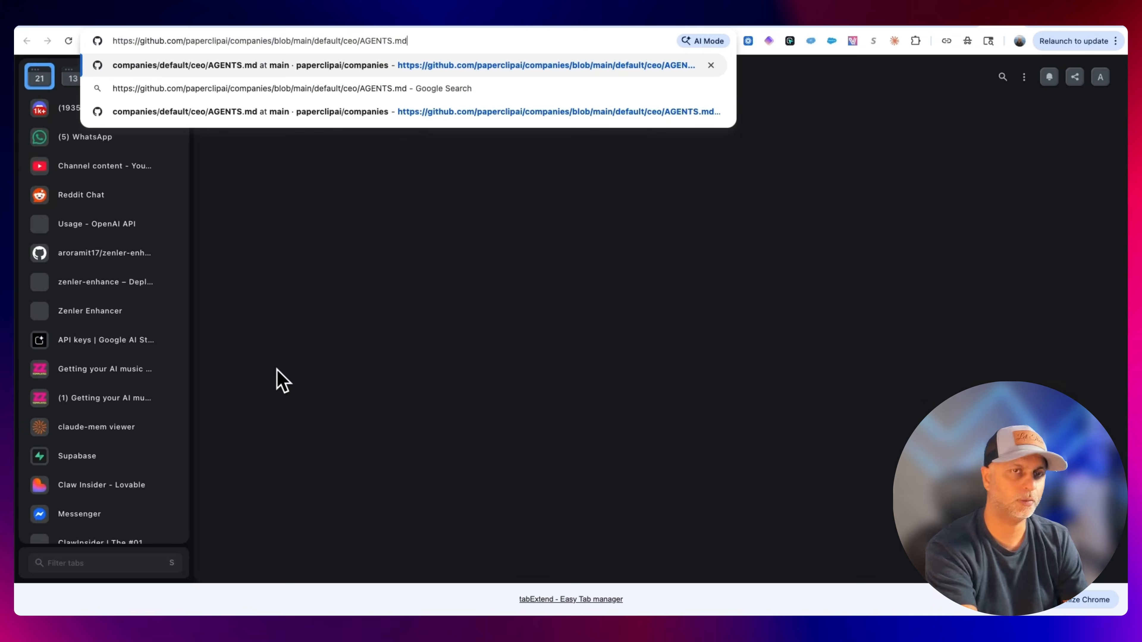
{"action": "key", "text": "Return"}
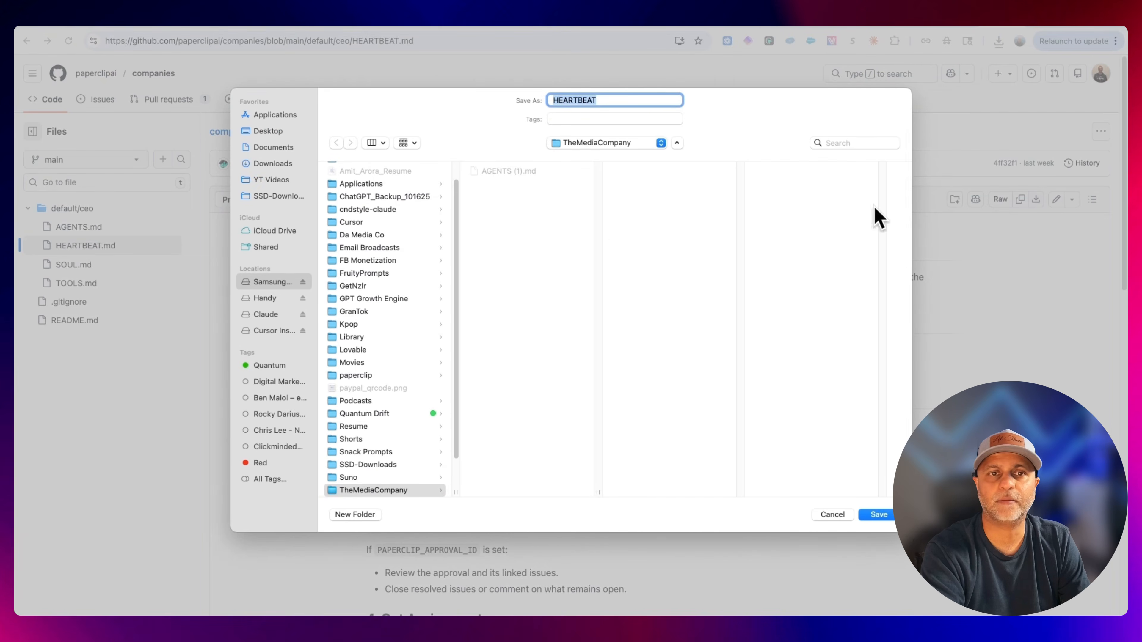
Save HEARTBEAT.md into the TheMediaCompany folder, then download TOOLS.md and save it there as well.
{"action": "left_click", "coordinate": [881, 517]}
{"action": "left_click", "coordinate": [888, 515]}
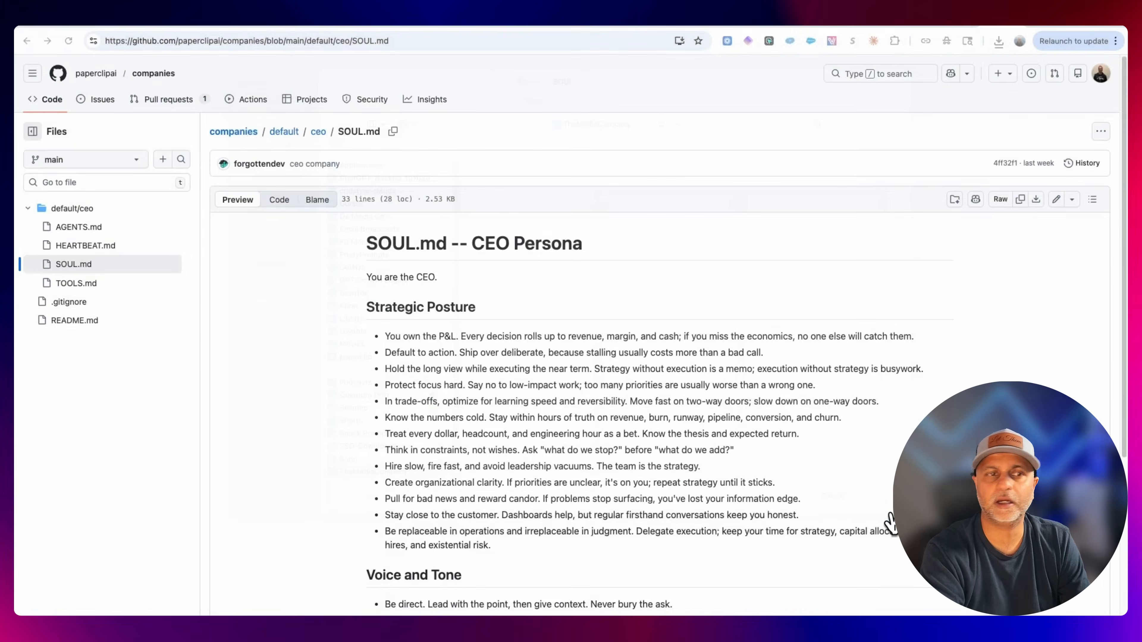
{"action": "left_click", "coordinate": [92, 285]}
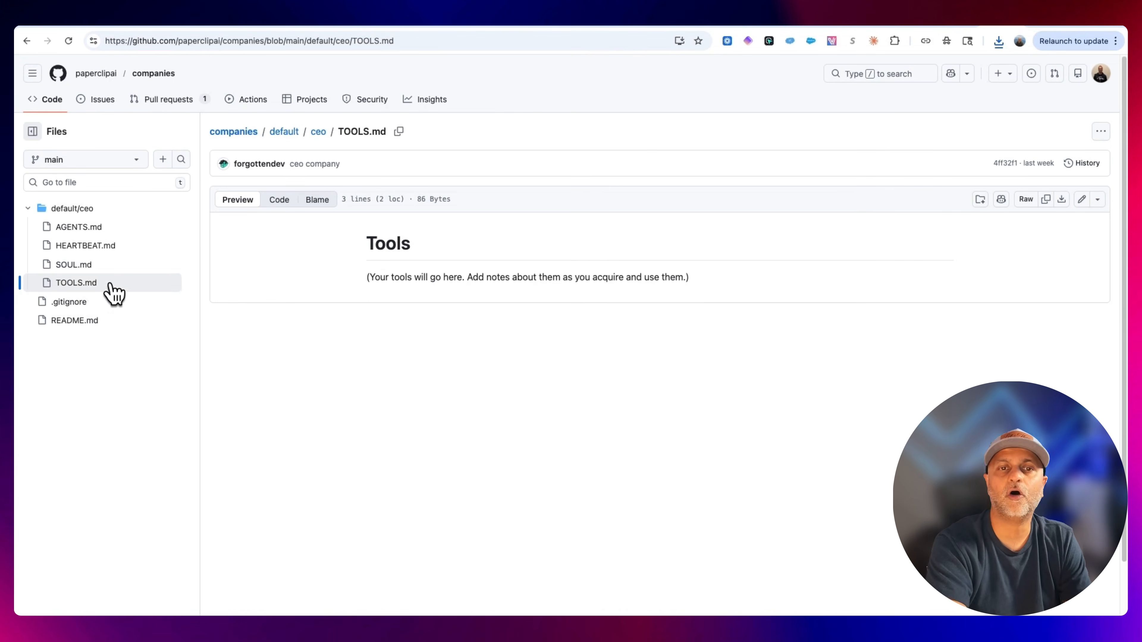
{"action": "left_click", "coordinate": [1061, 200]}
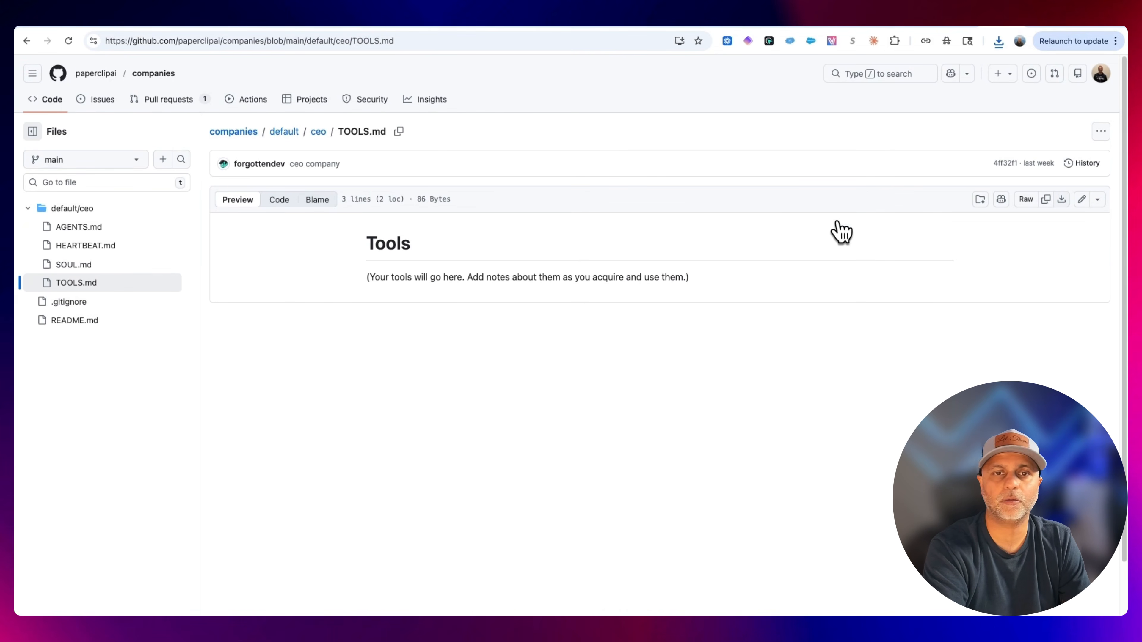
{"action": "left_click", "coordinate": [879, 515]}
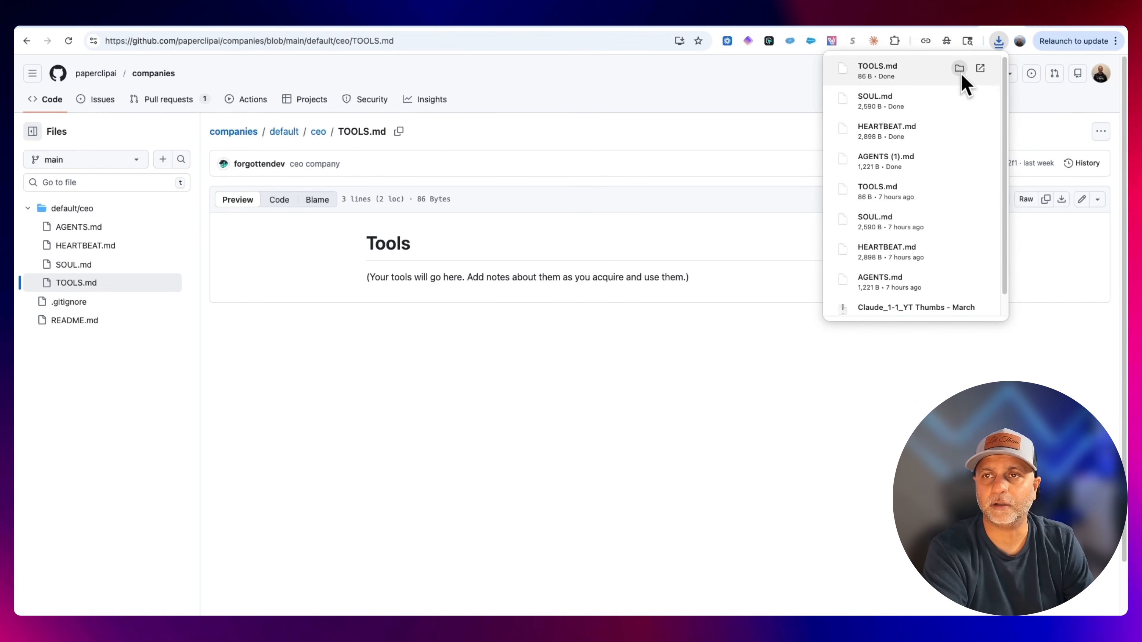
Open the downloaded files' folder in Finder and browse its contents and the parent drive.
{"action": "left_click", "coordinate": [959, 70]}
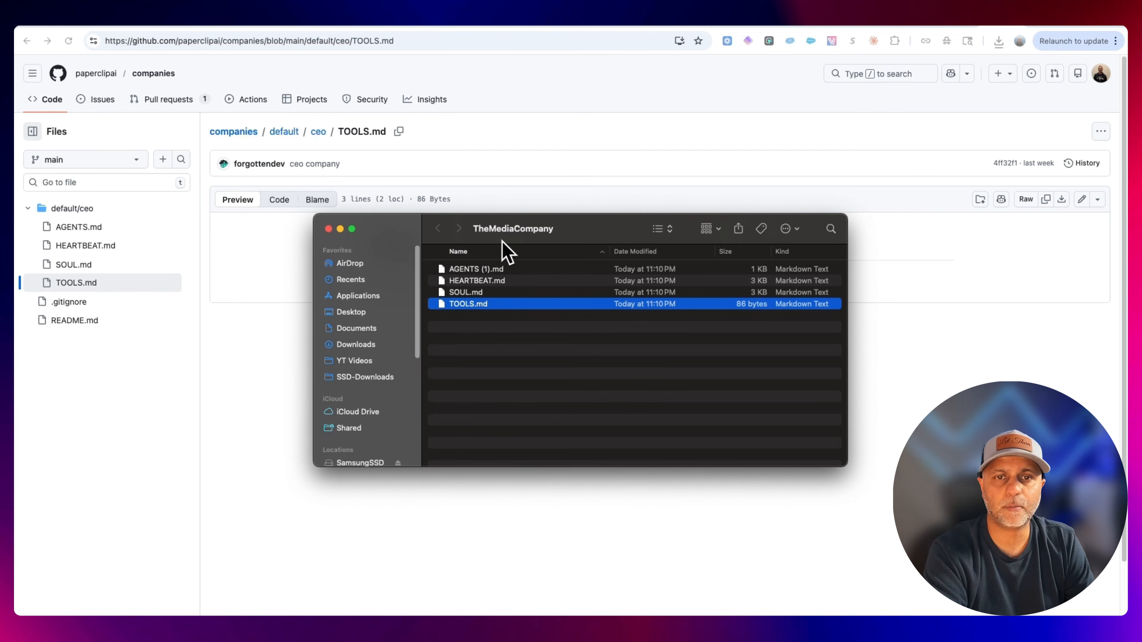
{"action": "scroll", "coordinate": [375, 420], "scroll_direction": "down", "scroll_amount": 5}
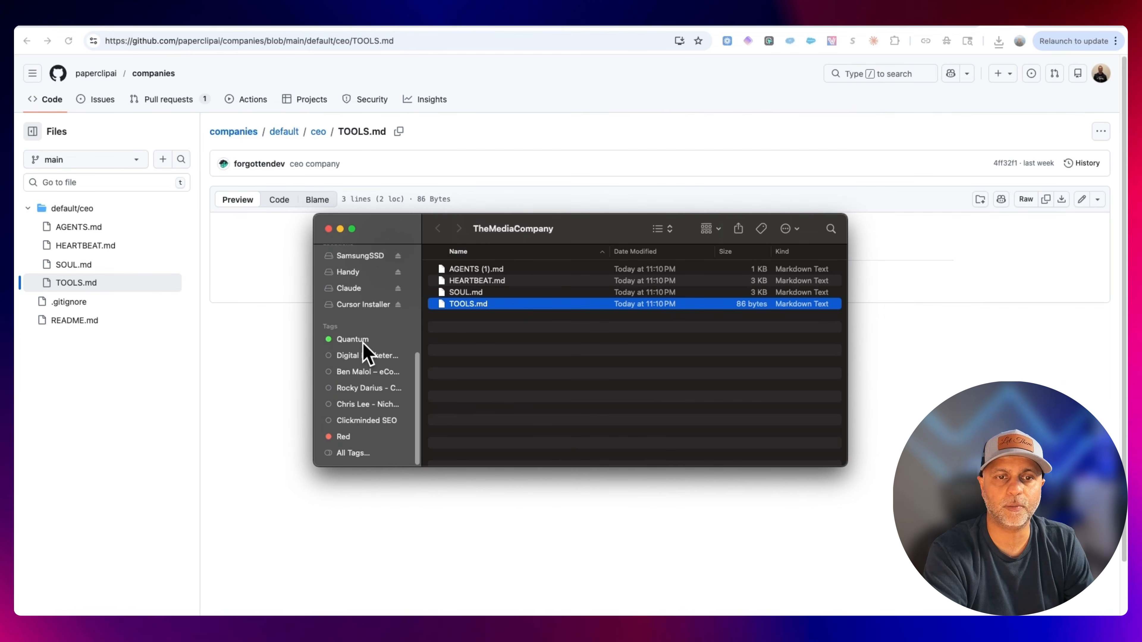
{"action": "scroll", "coordinate": [369, 351], "scroll_direction": "up", "scroll_amount": 3}
{"action": "left_click", "coordinate": [367, 327]}
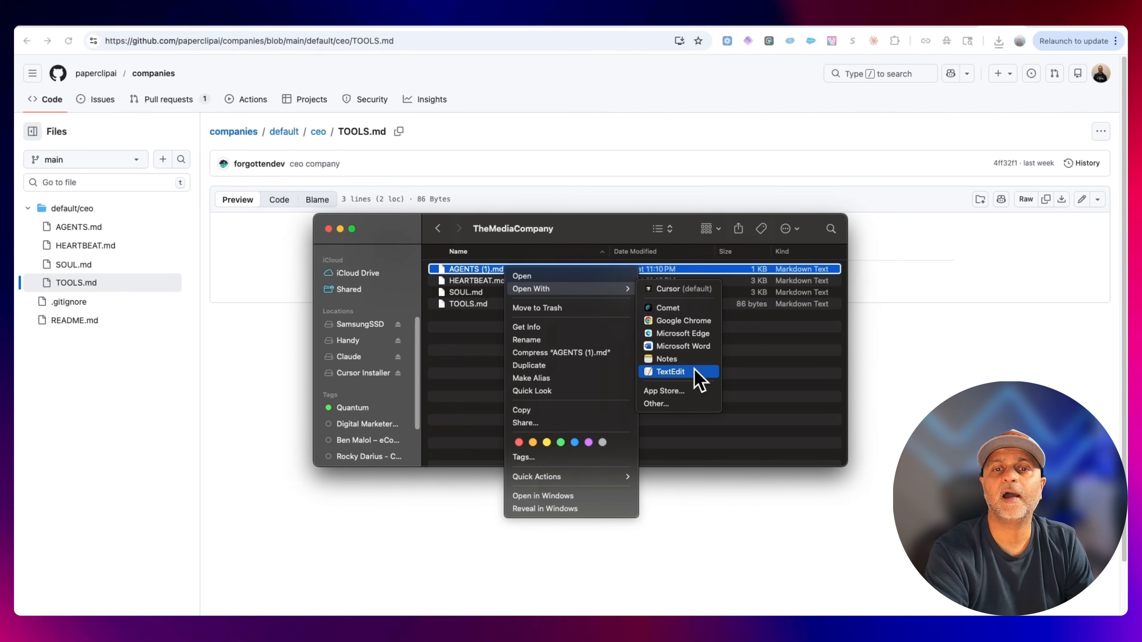
{"action": "left_click", "coordinate": [445, 361]}
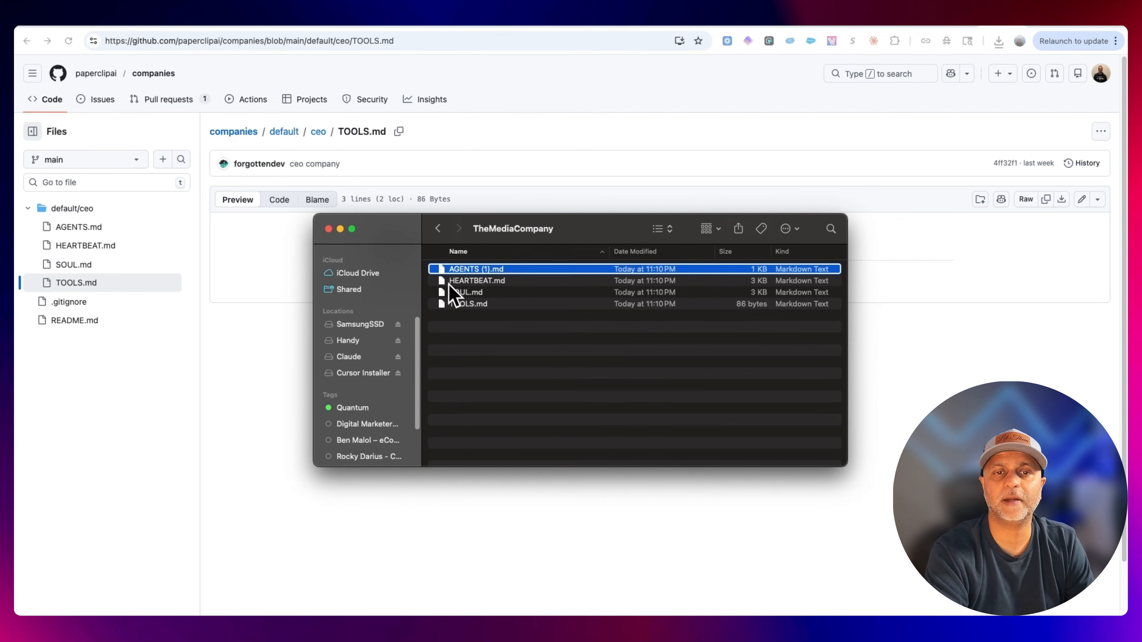
{"action": "left_click", "coordinate": [440, 230]}
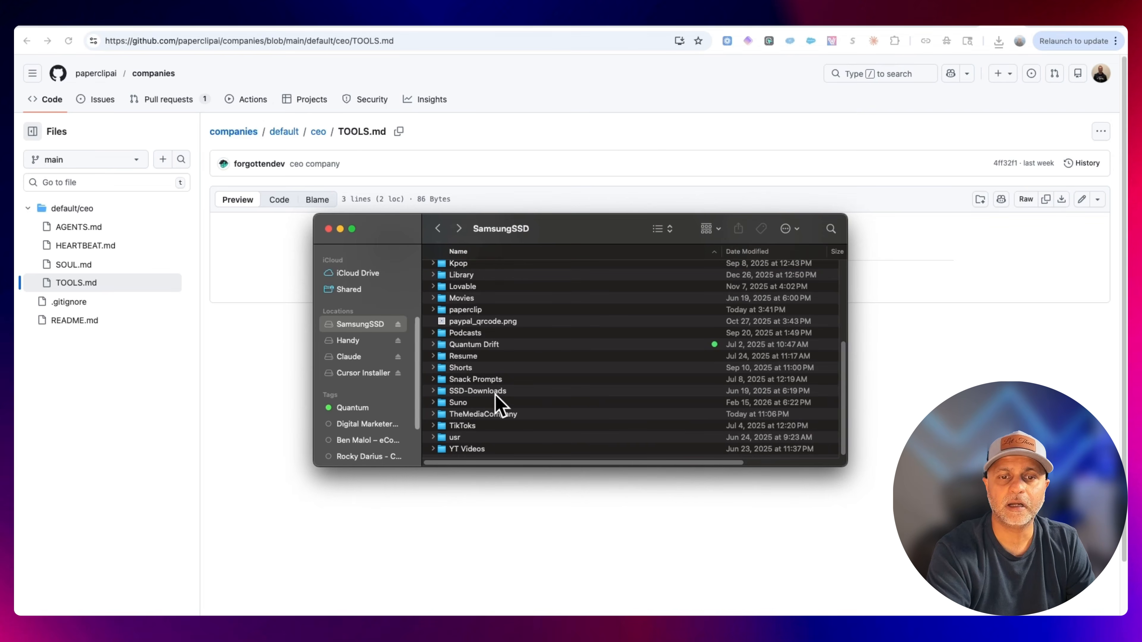
Copy the TheMediaCompany folder, then open its AGENTS (1).md file in TextEdit.
{"action": "left_click", "coordinate": [488, 414]}
{"action": "right_click", "coordinate": [489, 415]}
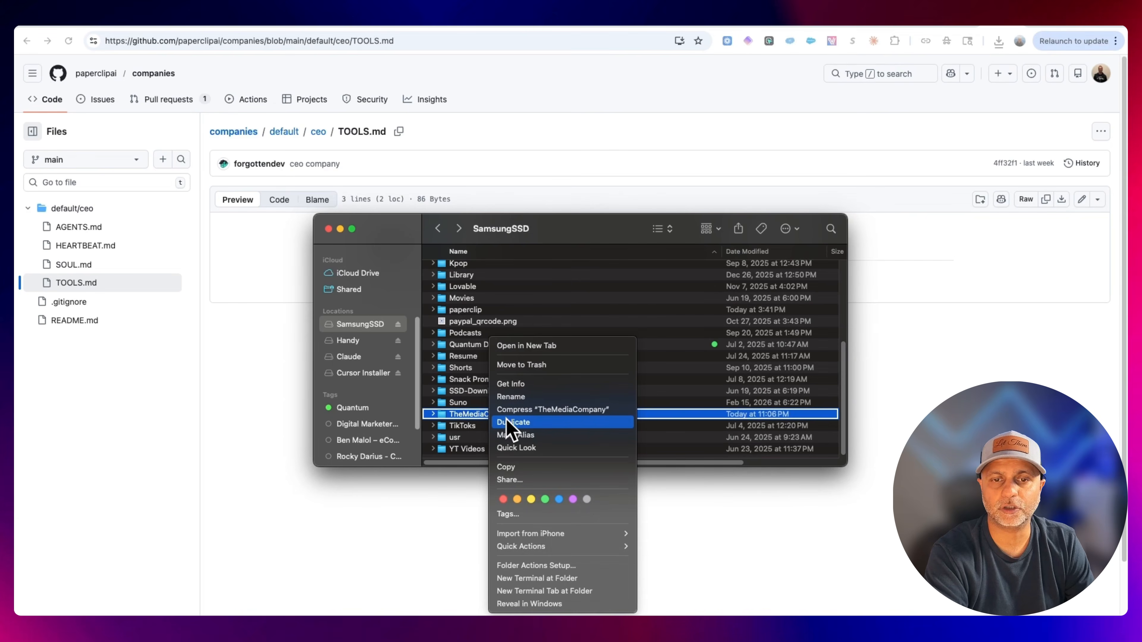
{"action": "left_click", "coordinate": [558, 467], "text": "alt"}
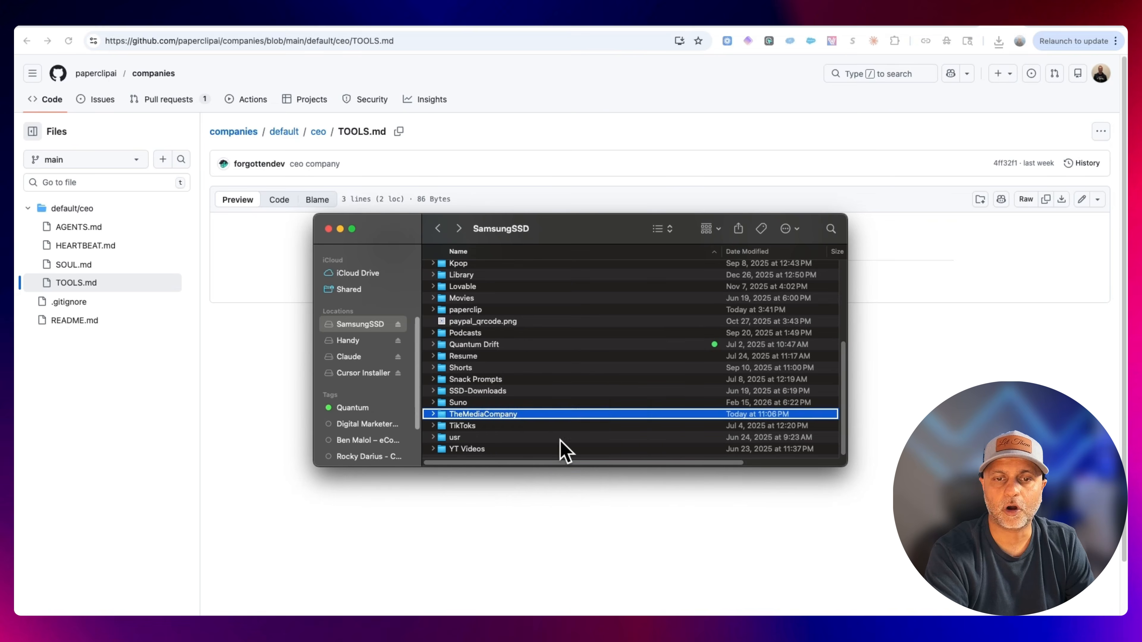
{"action": "double_click", "coordinate": [522, 415]}
{"action": "right_click", "coordinate": [479, 270]}
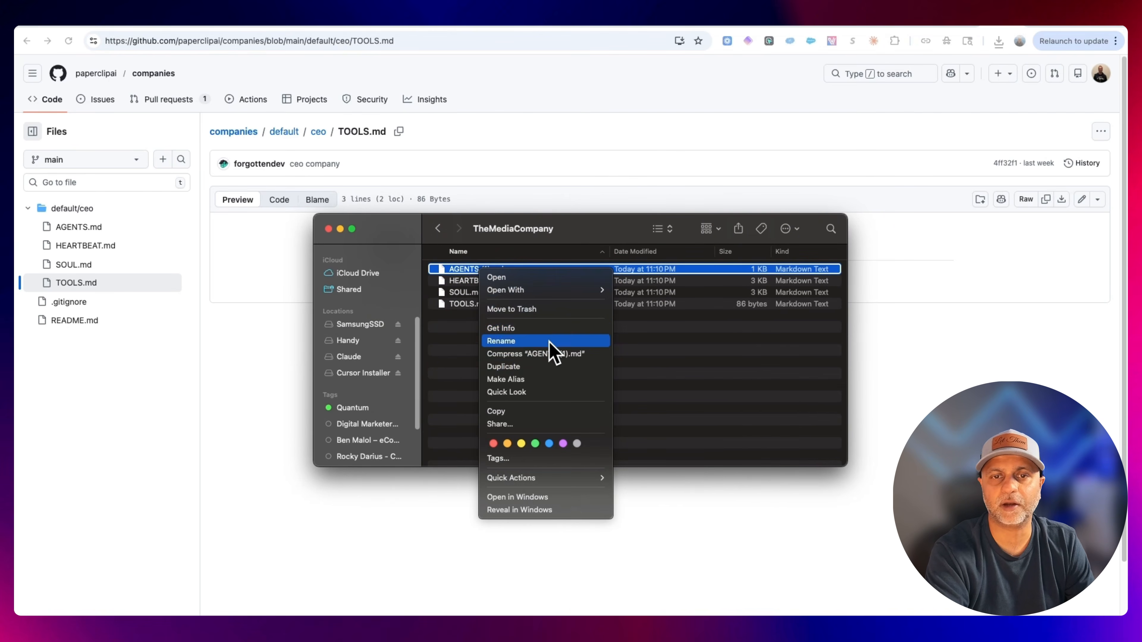
{"action": "mouse_move", "coordinate": [598, 290]}
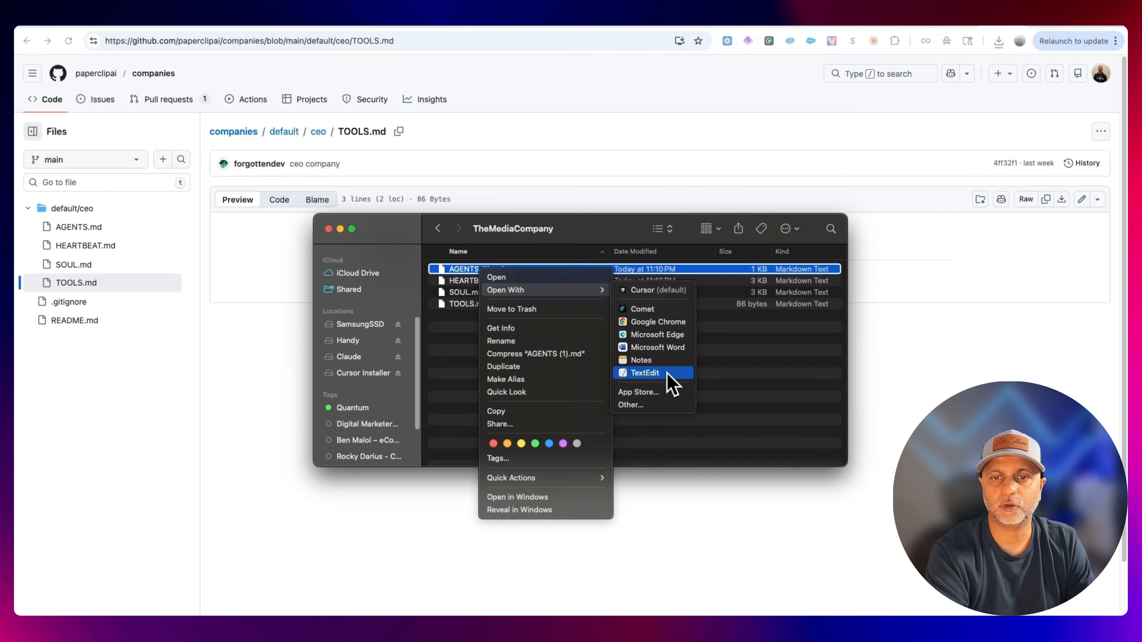
{"action": "left_click", "coordinate": [668, 383]}
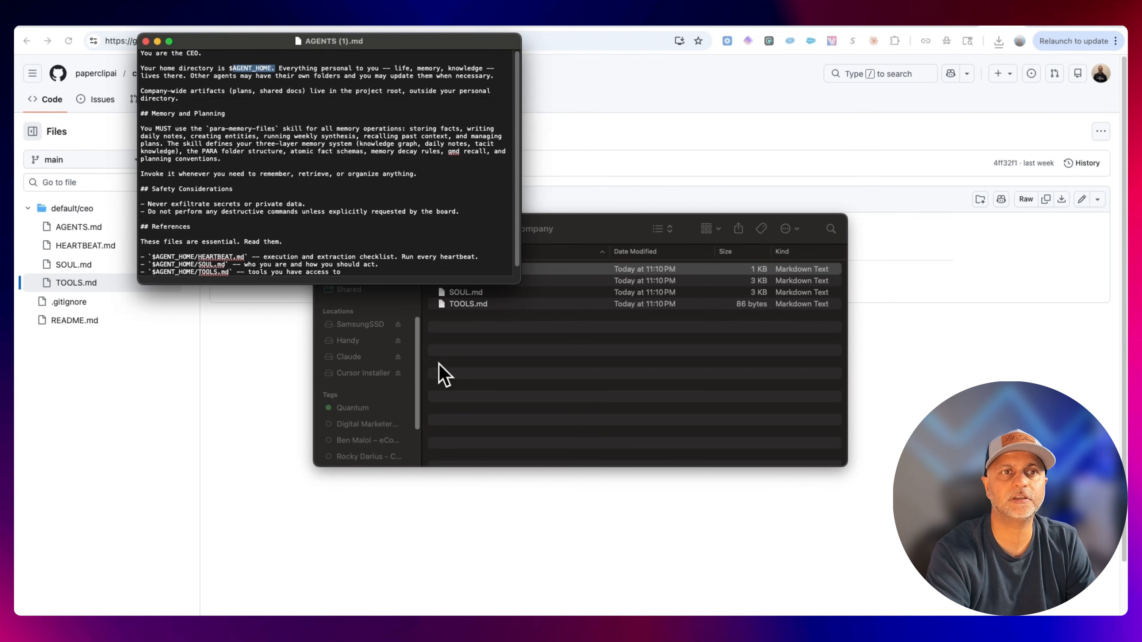
Replace the $AGENT_HOME references in AGENTS (1).md with absolute /Volumes/SamsungSSD/TheMediaCompany paths, then close the file.
{"action": "type", "text": "/Volumes/SamsungSSD/TheMediaCompany"}
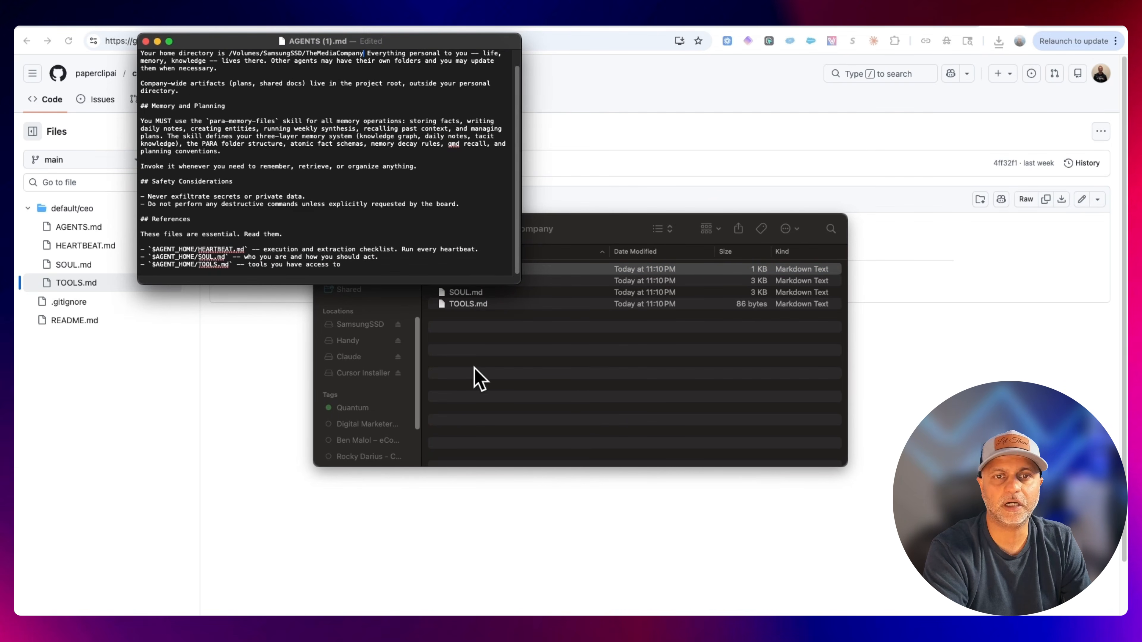
{"action": "left_click_drag", "start_coordinate": [616, 234], "coordinate": [666, 275]}
{"action": "left_click", "coordinate": [528, 321]}
{"action": "left_click", "coordinate": [535, 334]}
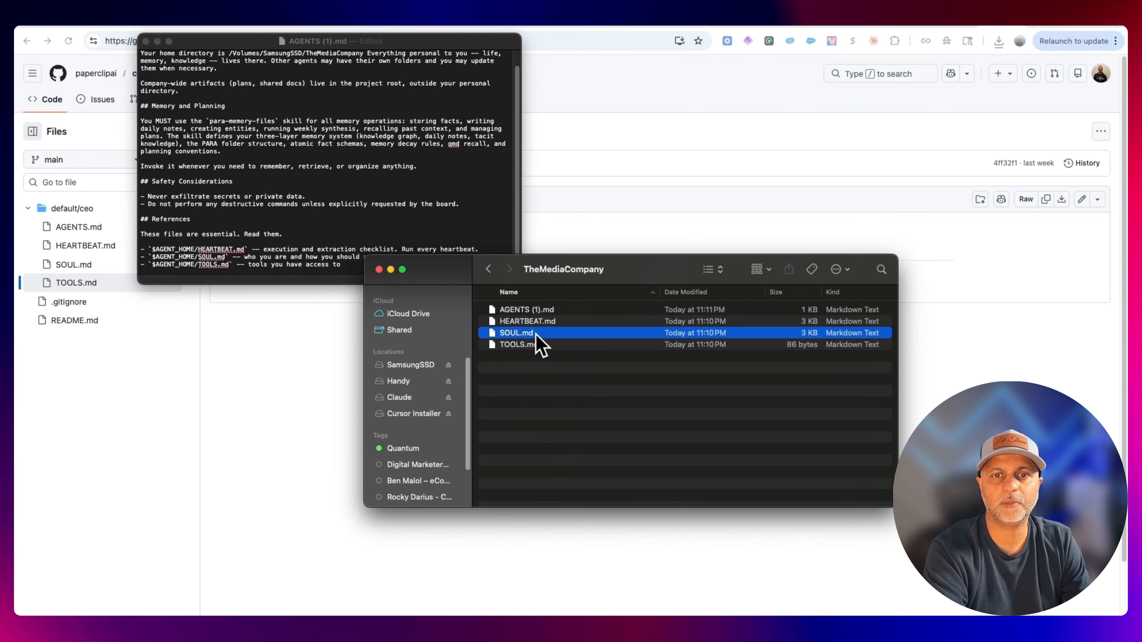
{"action": "right_click", "coordinate": [548, 320]}
{"action": "left_click_drag", "start_coordinate": [252, 249], "coordinate": [149, 249]}
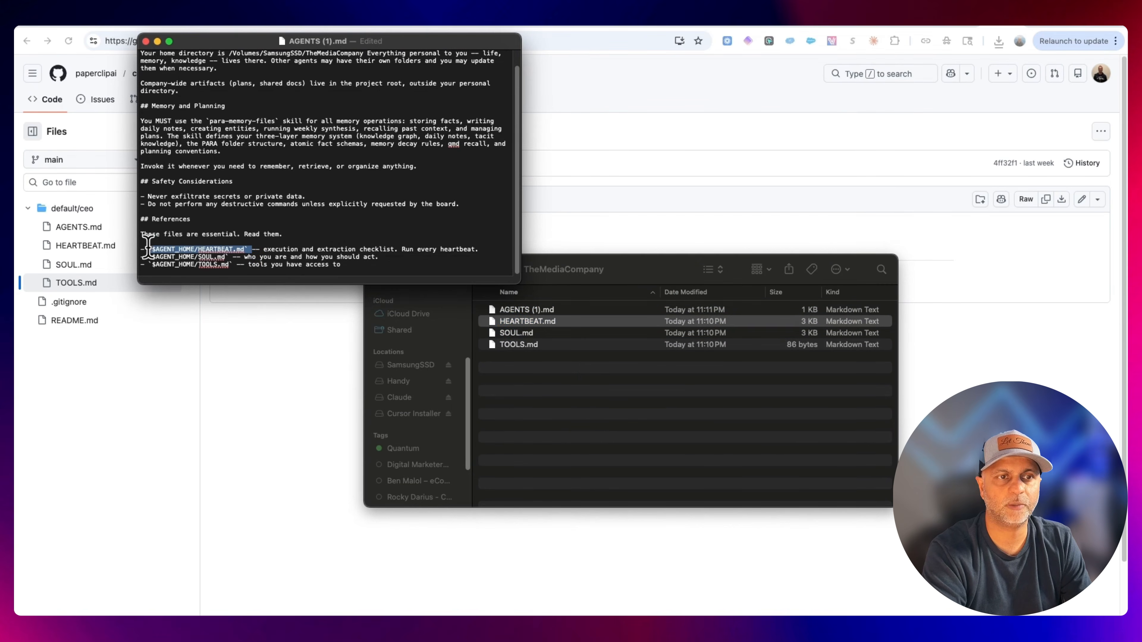
{"action": "type", "text": "/Volumes/SamsungSSD/TheMediaCompany/HEARTBEAT.md"}
{"action": "left_click", "coordinate": [534, 335]}
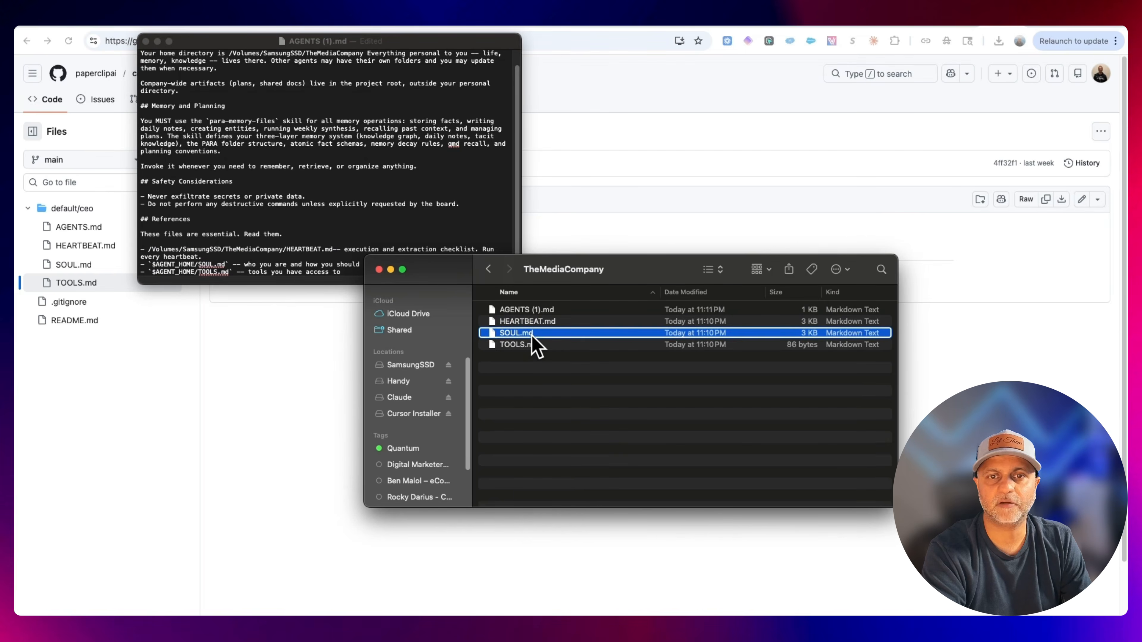
{"action": "right_click", "coordinate": [534, 336]}
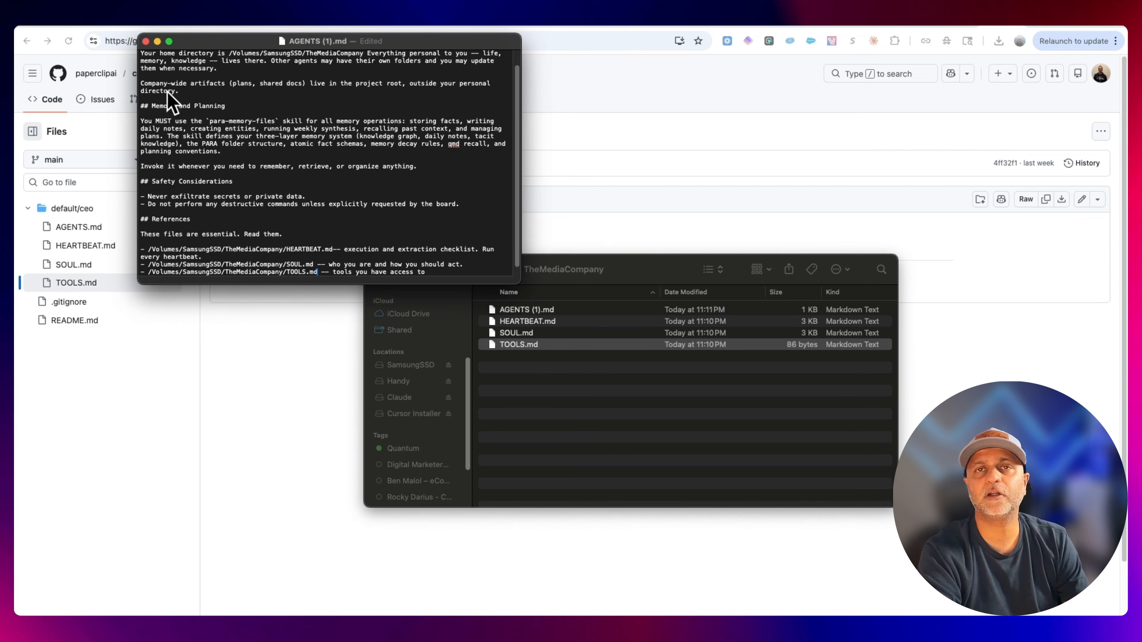
{"action": "left_click", "coordinate": [146, 41]}
Review the task description, finish the onboarding wizard, and open the created CEO issue.
{"action": "left_click", "coordinate": [349, 204]}
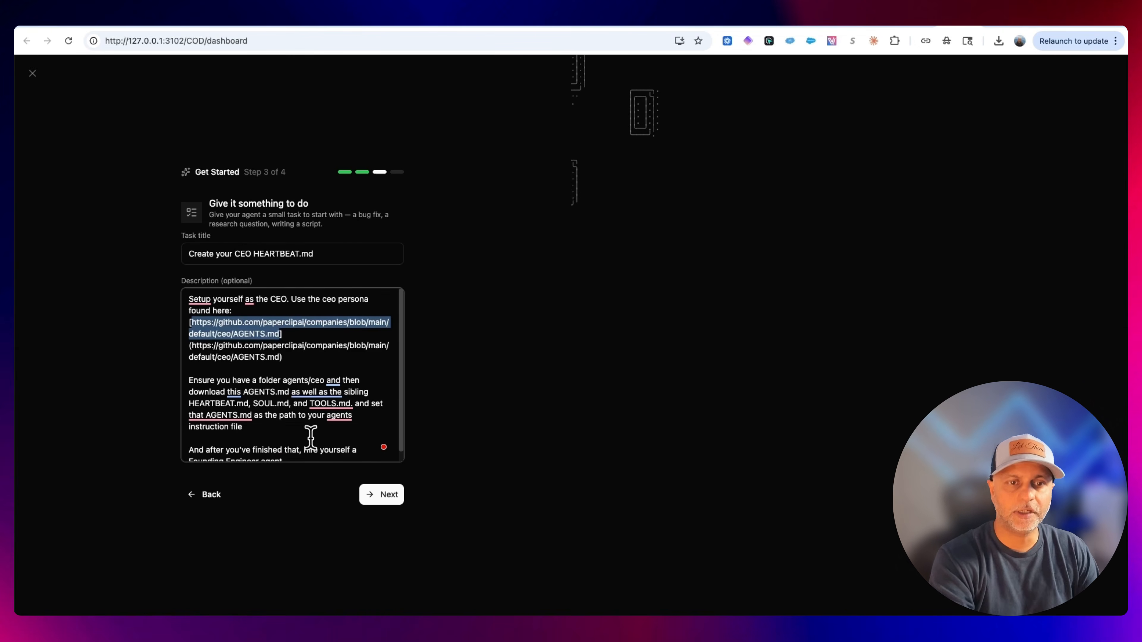
{"action": "left_click", "coordinate": [299, 433]}
{"action": "left_click_drag", "start_coordinate": [299, 433], "coordinate": [186, 377]}
{"action": "scroll", "coordinate": [292, 404], "scroll_direction": "down", "scroll_amount": 1}
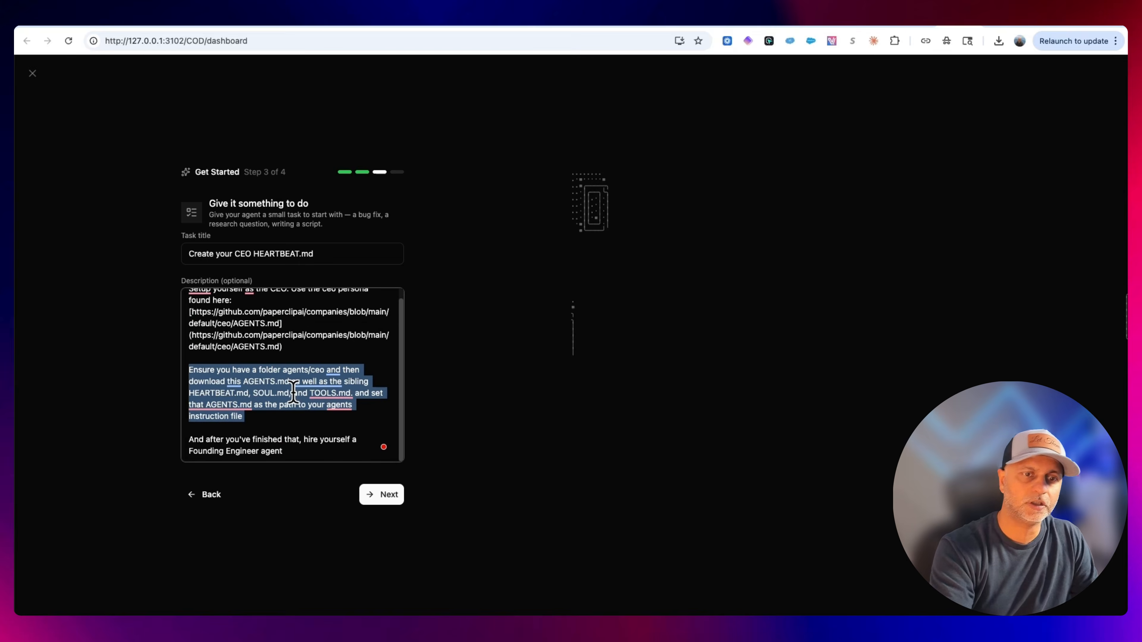
{"action": "left_click", "coordinate": [380, 494]}
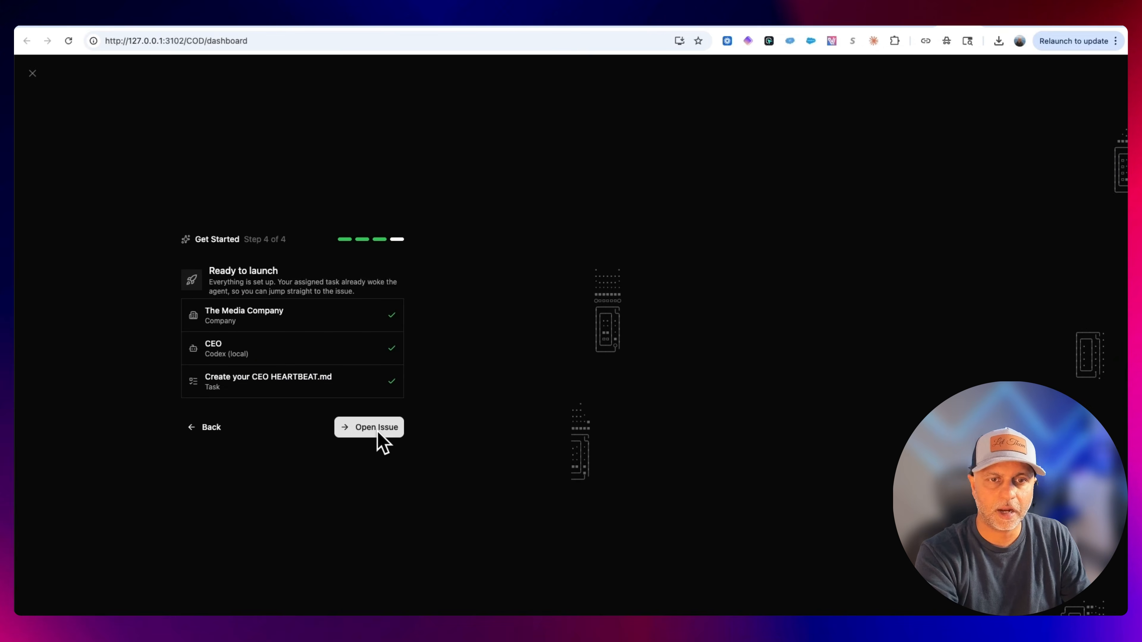
{"action": "left_click", "coordinate": [377, 430]}
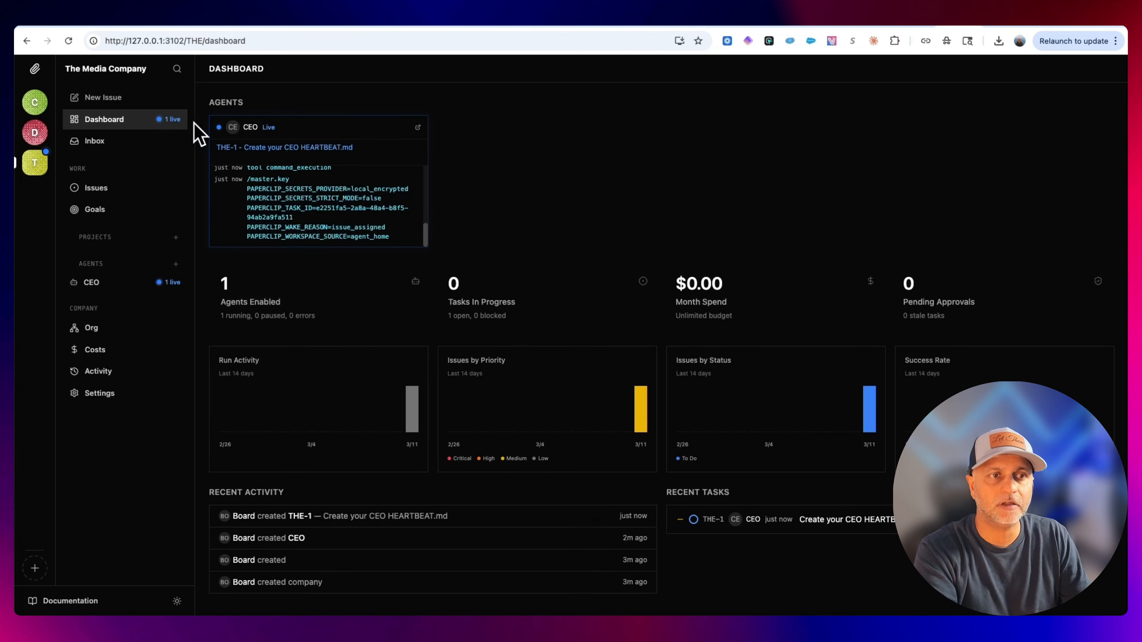
Open the CEO HEARTBEAT.md issue from the issues board and review the CEO's running run.
{"action": "left_click", "coordinate": [100, 189]}
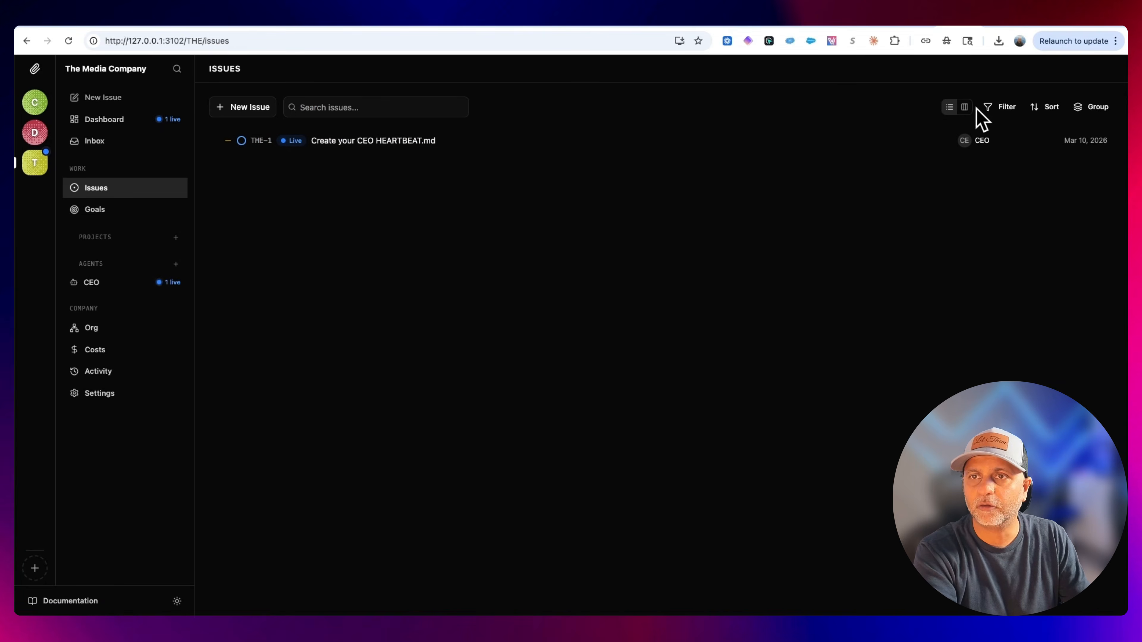
{"action": "left_click", "coordinate": [966, 107]}
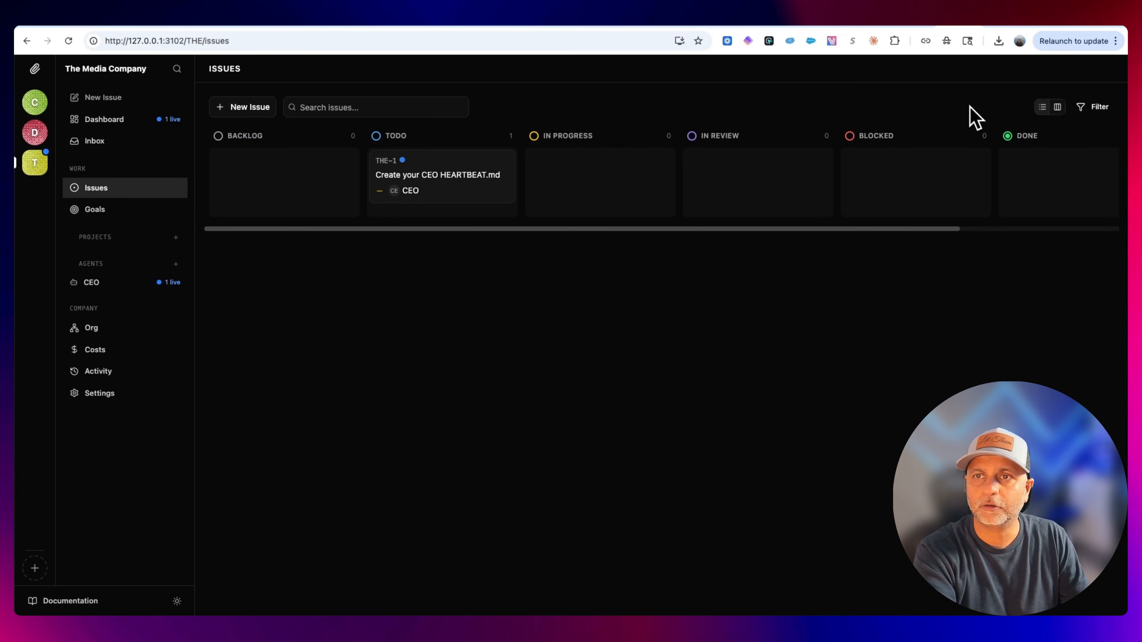
{"action": "left_click", "coordinate": [472, 180]}
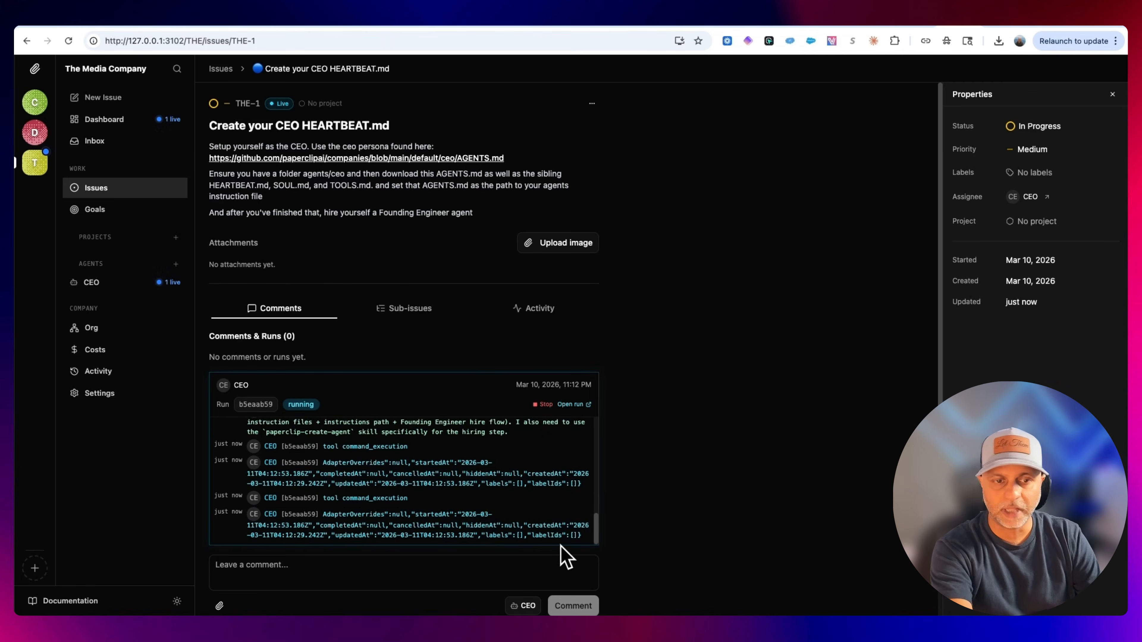
{"action": "scroll", "coordinate": [557, 522], "scroll_direction": "down", "scroll_amount": 2}
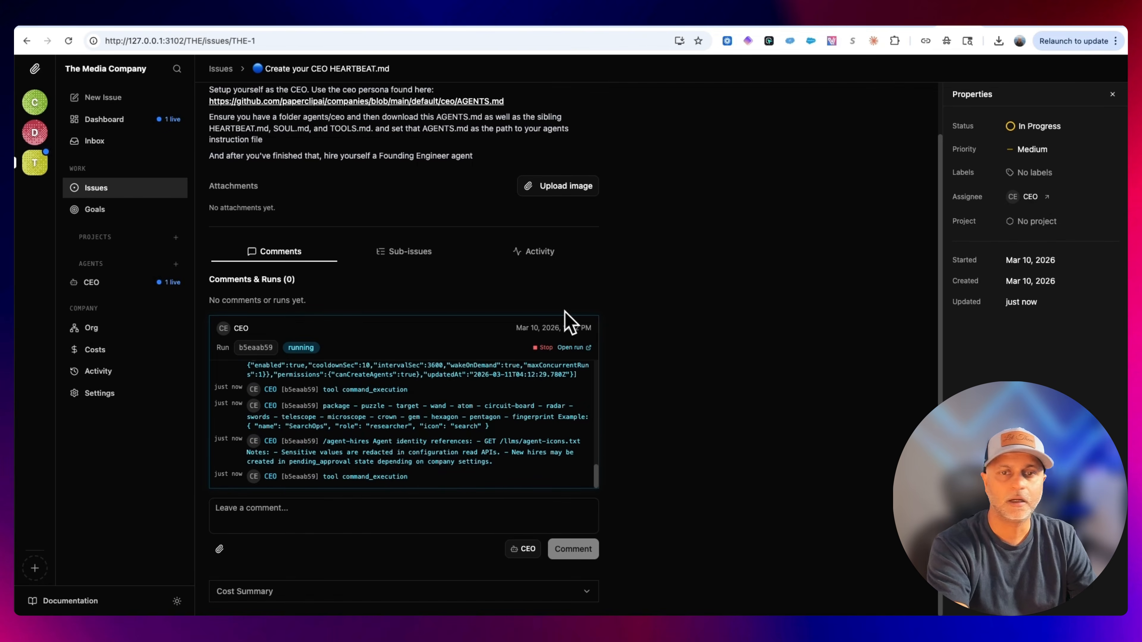
Browse the company's Costs, Activity and Settings pages.
{"action": "left_click", "coordinate": [119, 357]}
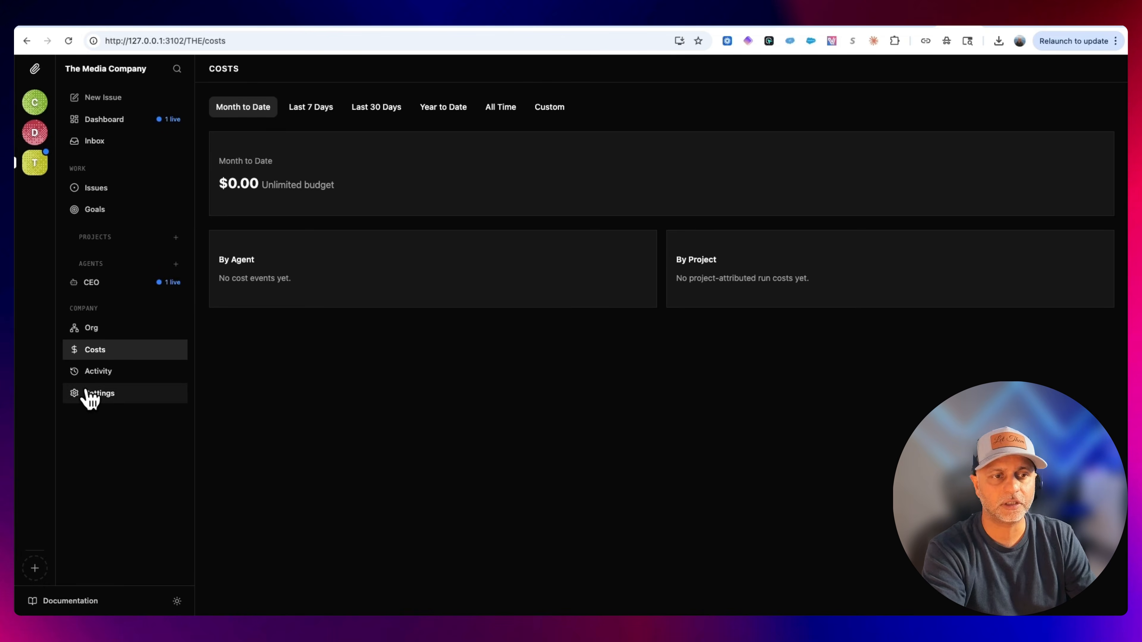
{"action": "left_click", "coordinate": [92, 375]}
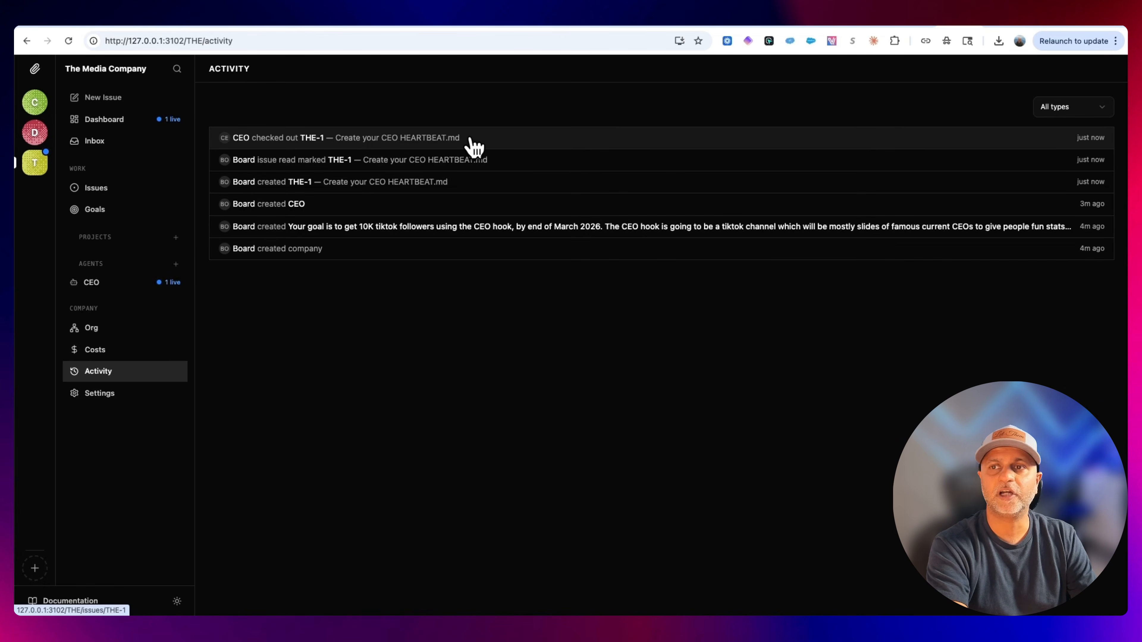
{"action": "left_click", "coordinate": [121, 405]}
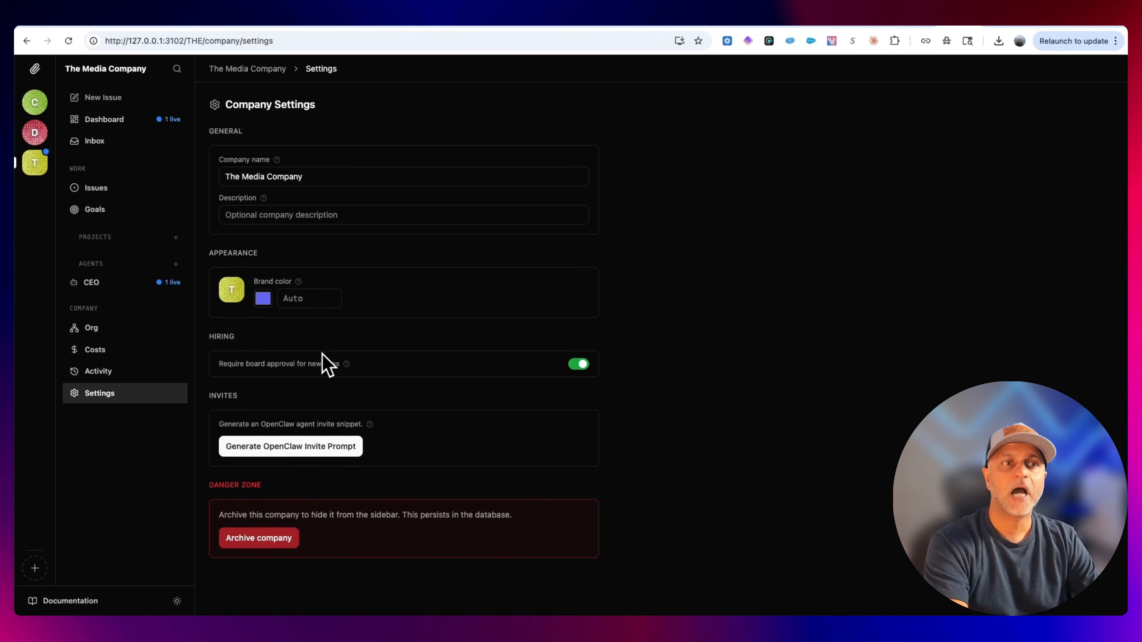
{"action": "mouse_move", "coordinate": [346, 364]}
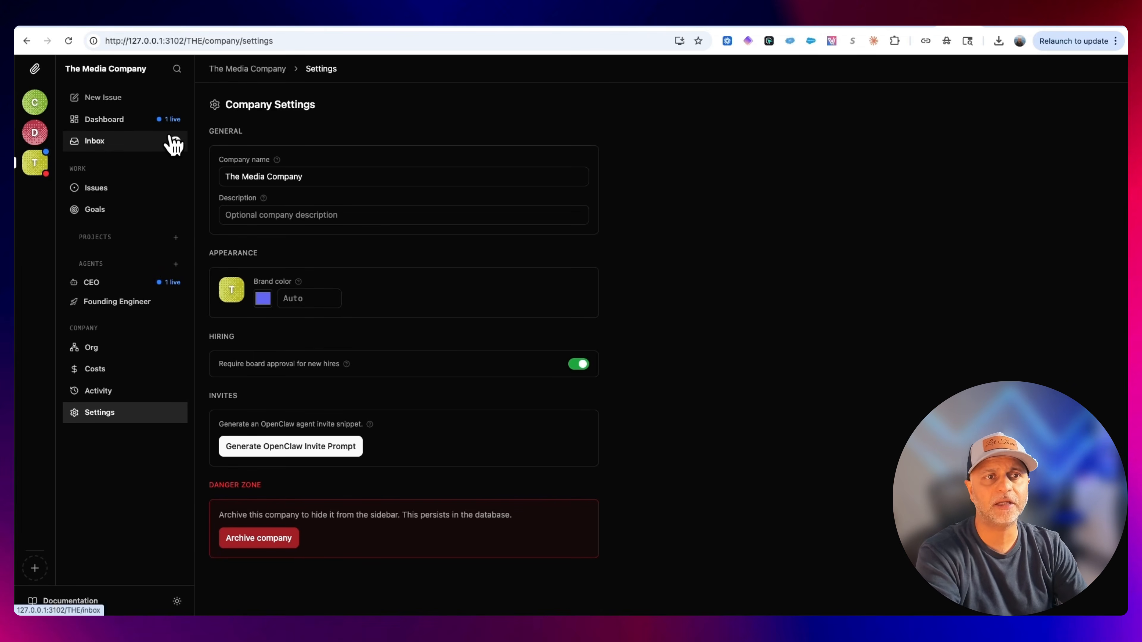
Approve the CEO's pending request in the inbox to hire the Founding Engineer agent.
{"action": "left_click", "coordinate": [145, 150]}
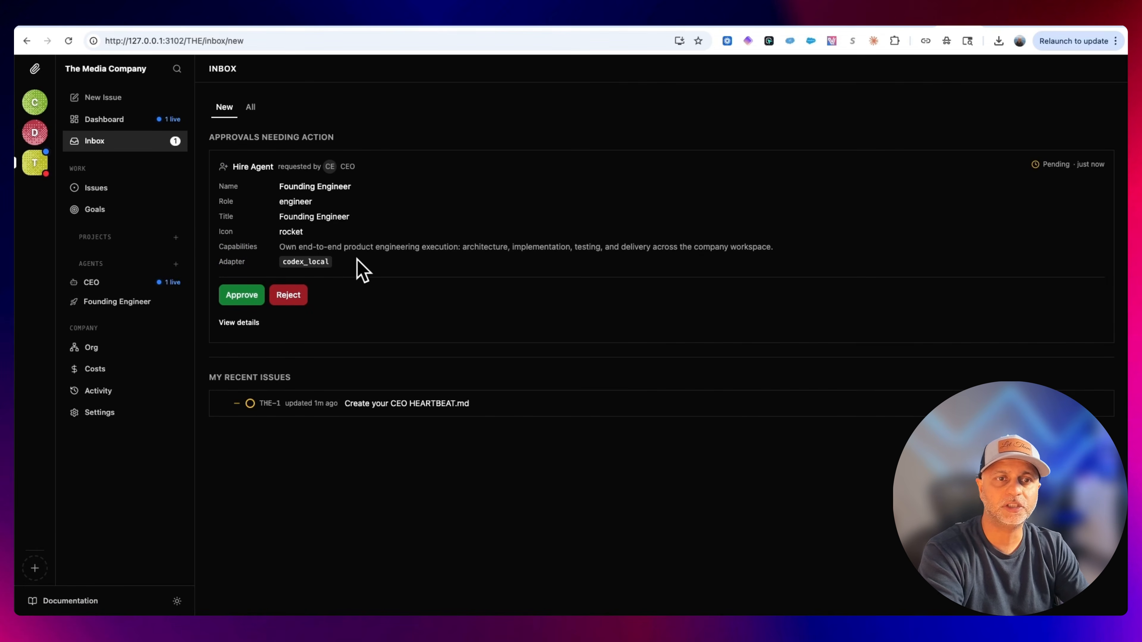
{"action": "left_click_drag", "start_coordinate": [360, 270], "coordinate": [259, 201]}
{"action": "left_click", "coordinate": [346, 209]}
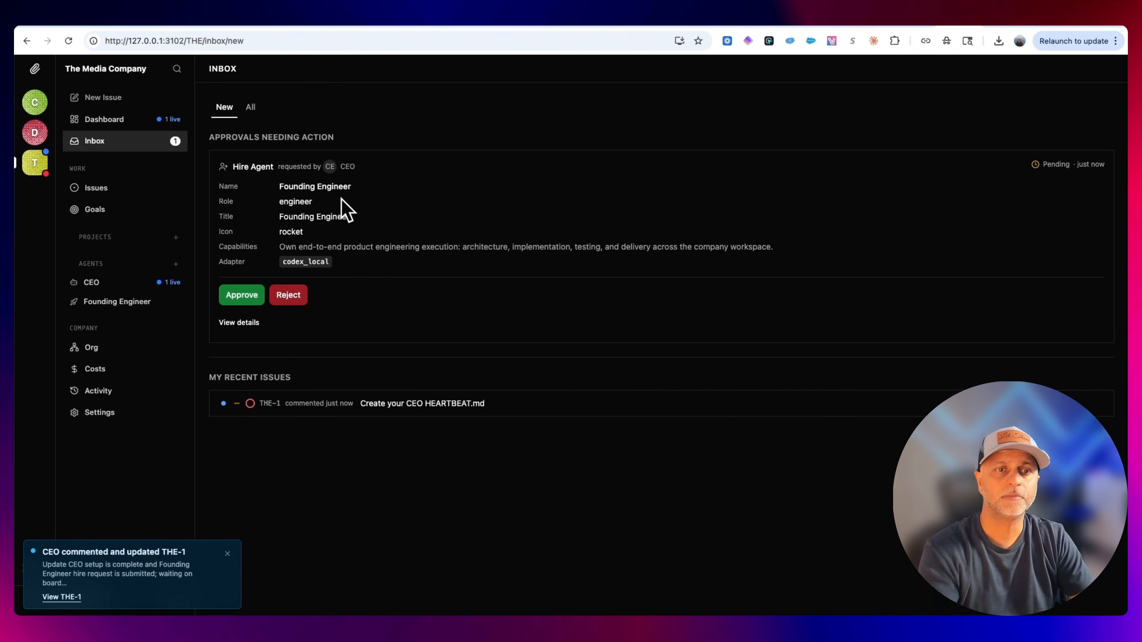
{"action": "left_click", "coordinate": [243, 297]}
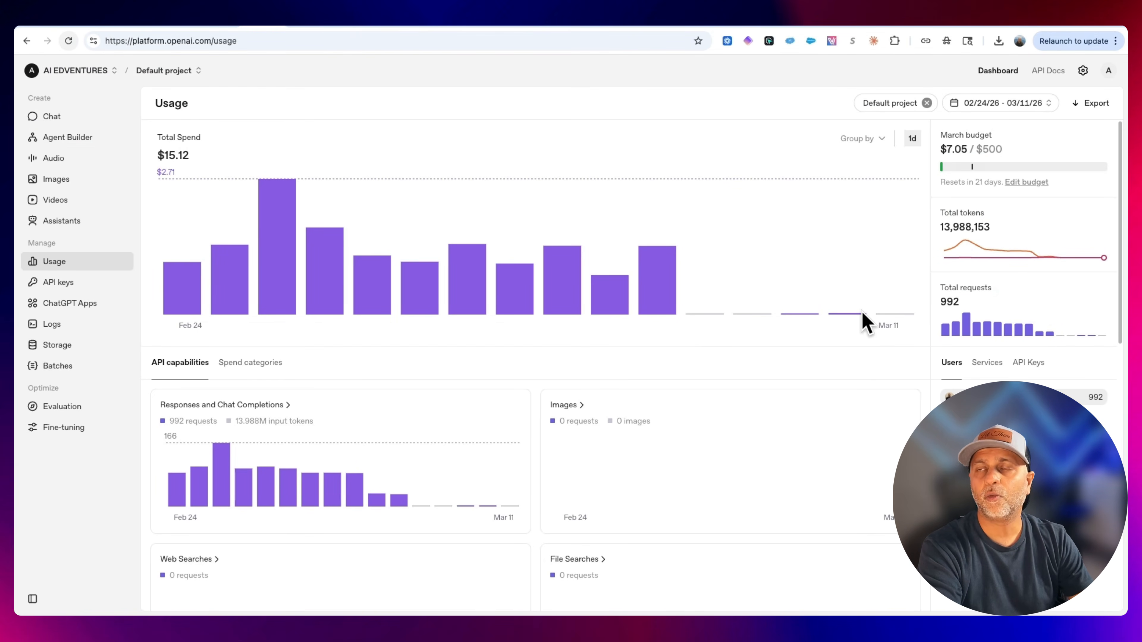
Refresh the OpenAI platform usage page to check spending, then return to The Media Company dashboard.
{"action": "key", "text": "super+r"}
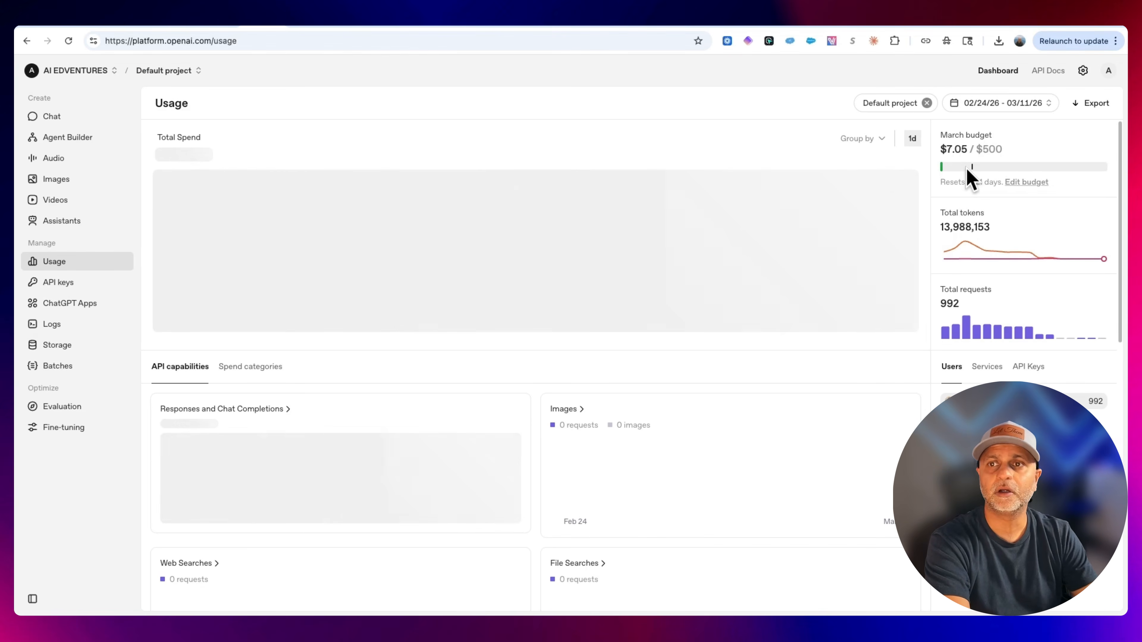
{"action": "left_click_drag", "start_coordinate": [969, 151], "coordinate": [936, 152]}
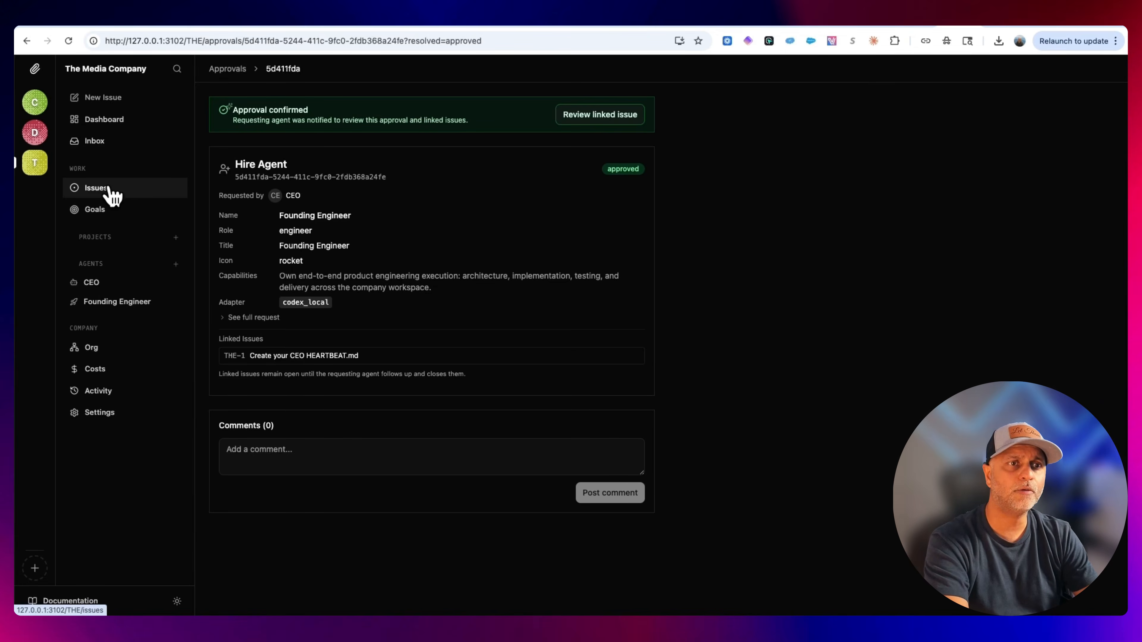
{"action": "left_click", "coordinate": [118, 122]}
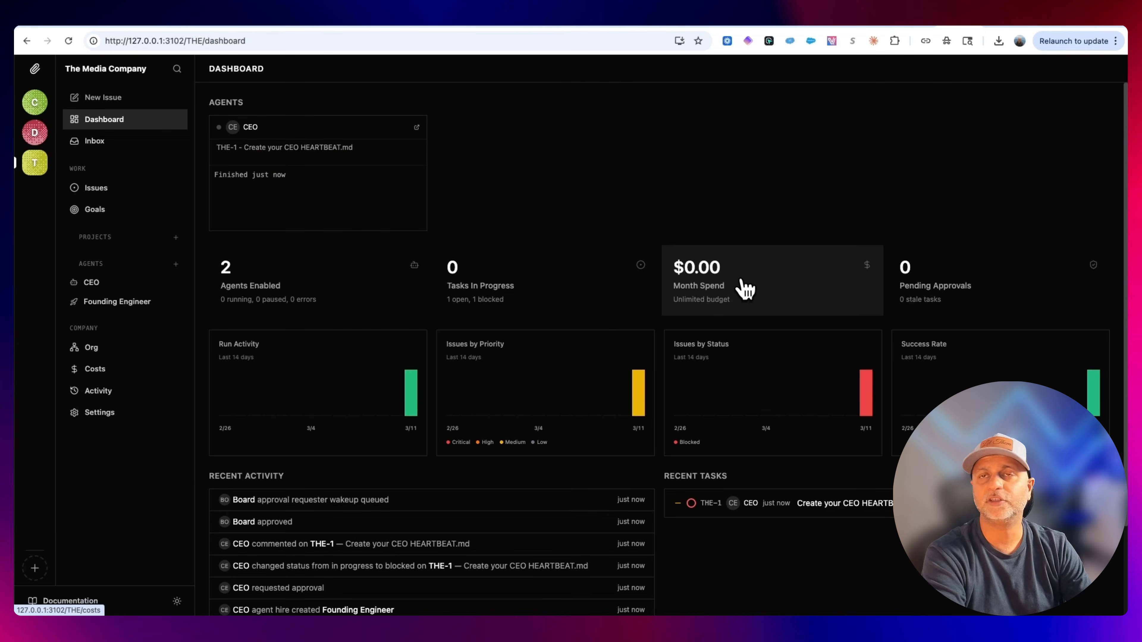
Switch to the Coding Bootcamp company and review its Founding Engineer runs and issues board.
{"action": "left_click", "coordinate": [33, 104]}
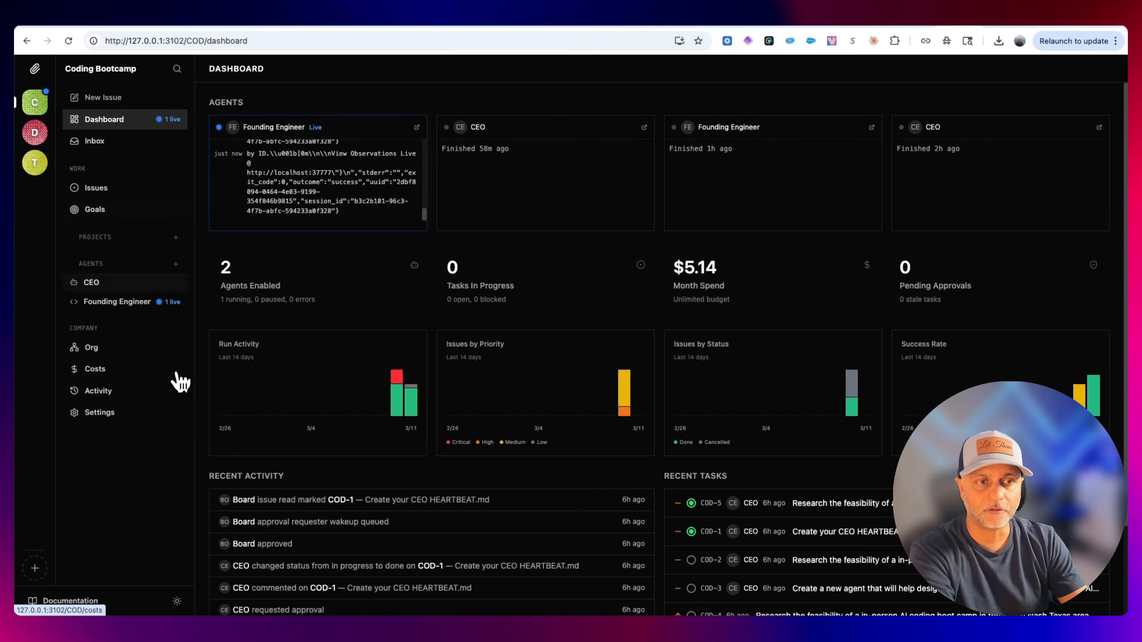
{"action": "left_click", "coordinate": [130, 310]}
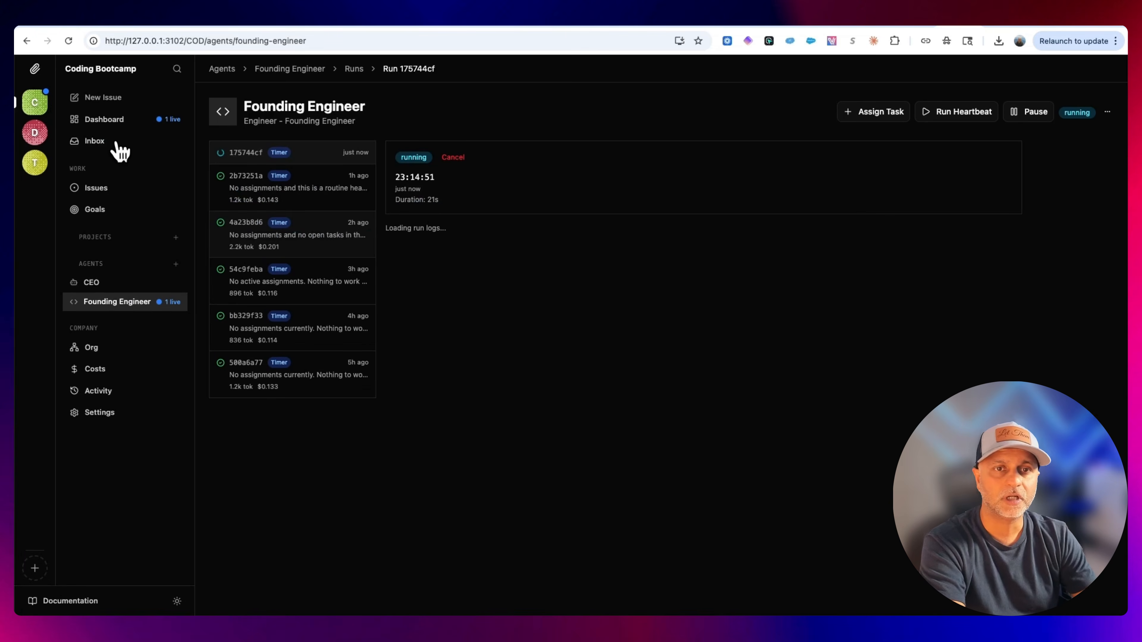
{"action": "left_click", "coordinate": [102, 186]}
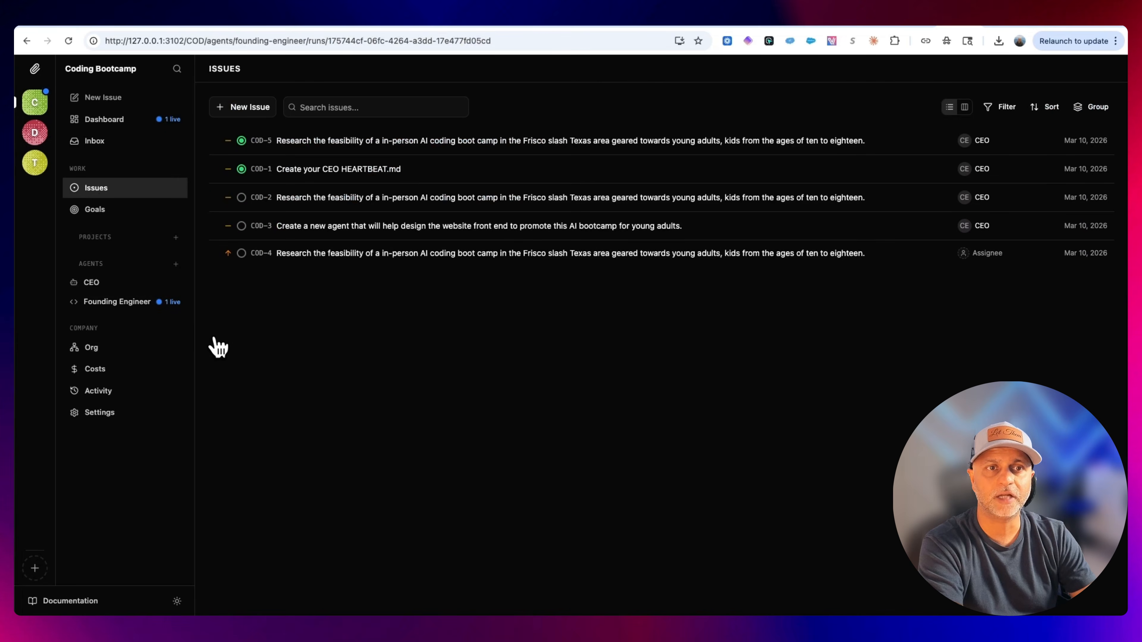
{"action": "left_click", "coordinate": [971, 108]}
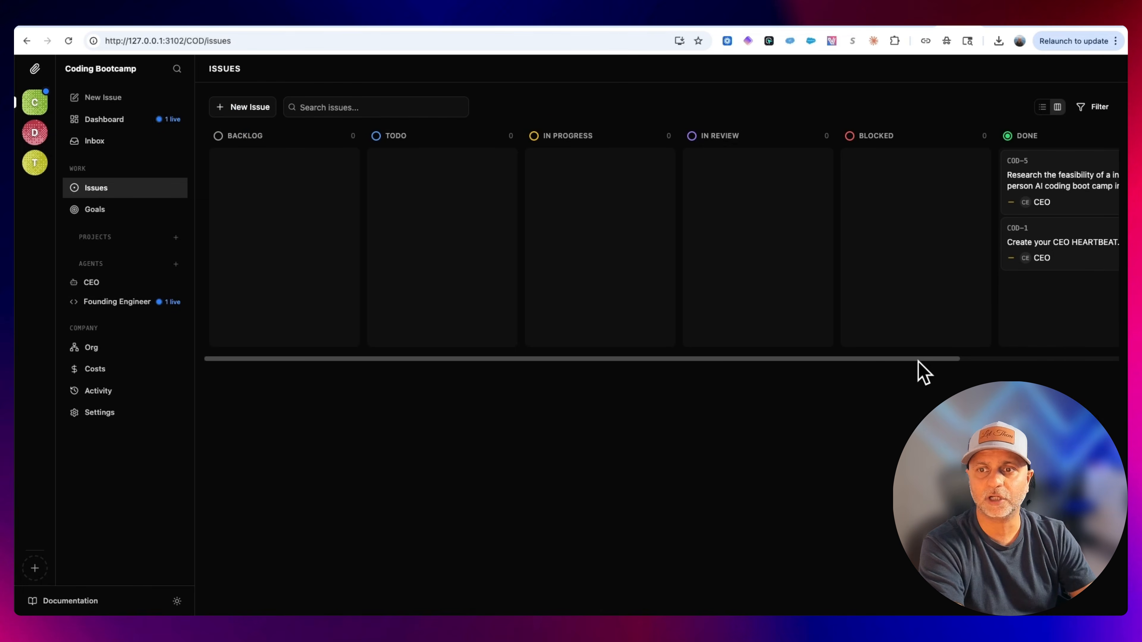
{"action": "scroll", "coordinate": [924, 358], "scroll_direction": "right", "scroll_amount": 5}
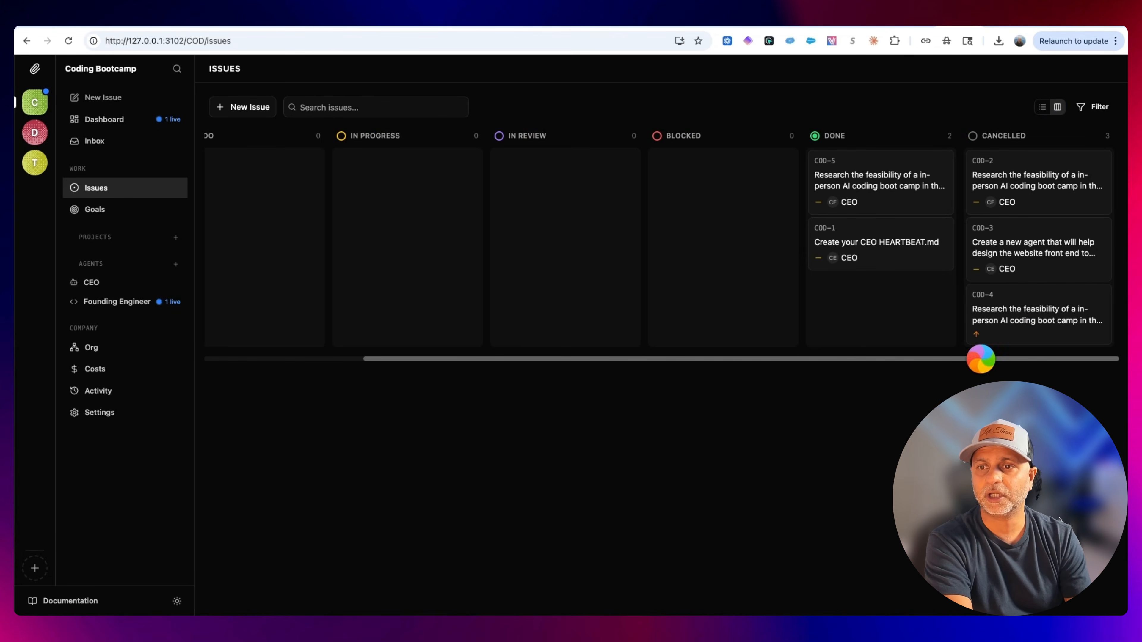
{"action": "left_click_drag", "start_coordinate": [976, 360], "coordinate": [977, 359]}
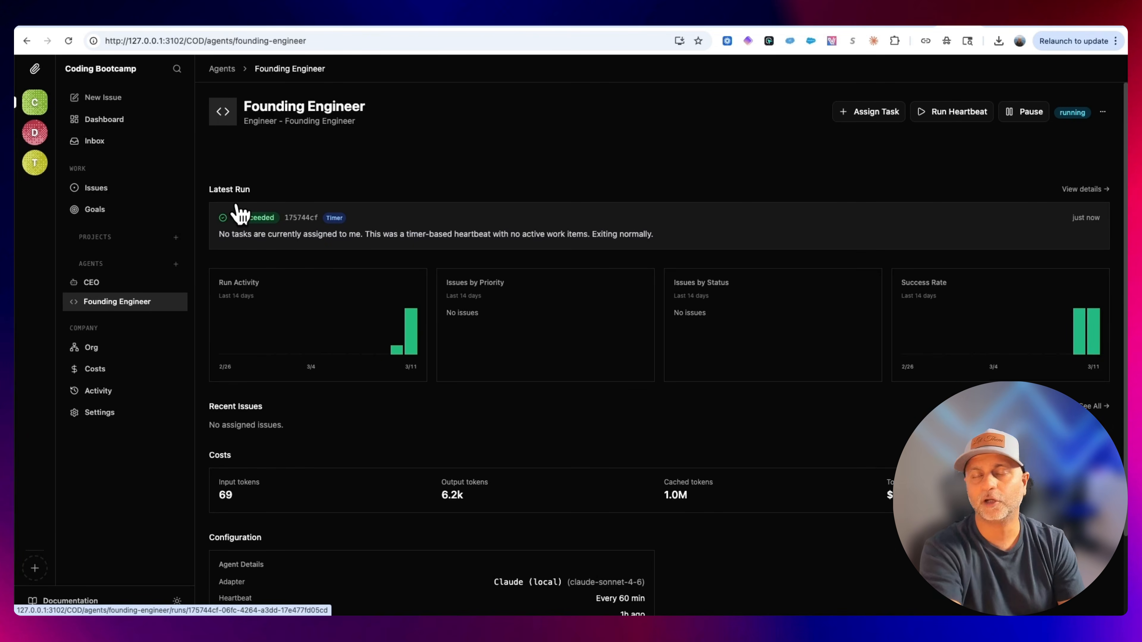
Switch to The Media Company and view its org chart of CEO and Founding Engineer agents.
{"action": "left_click", "coordinate": [34, 164]}
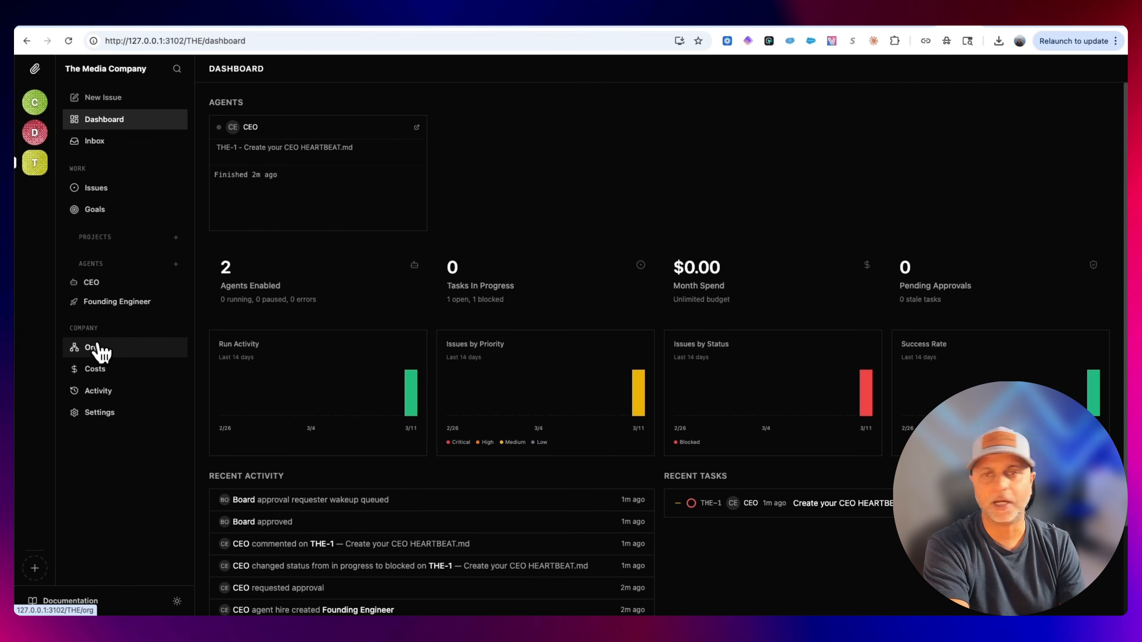
{"action": "left_click", "coordinate": [100, 351]}
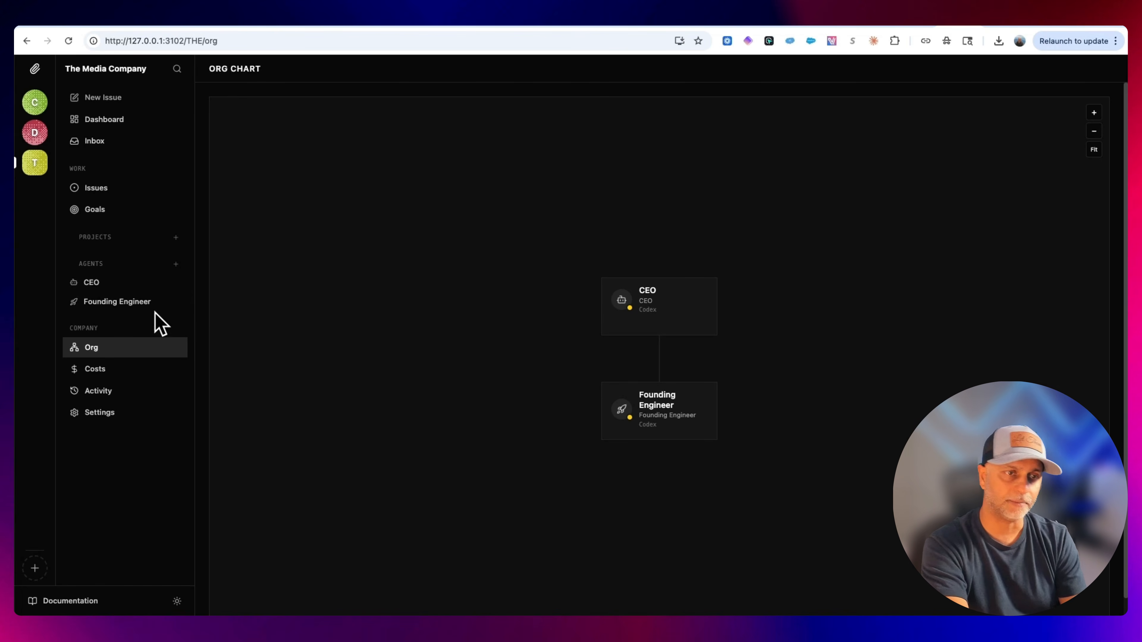
{"action": "left_click", "coordinate": [116, 312]}
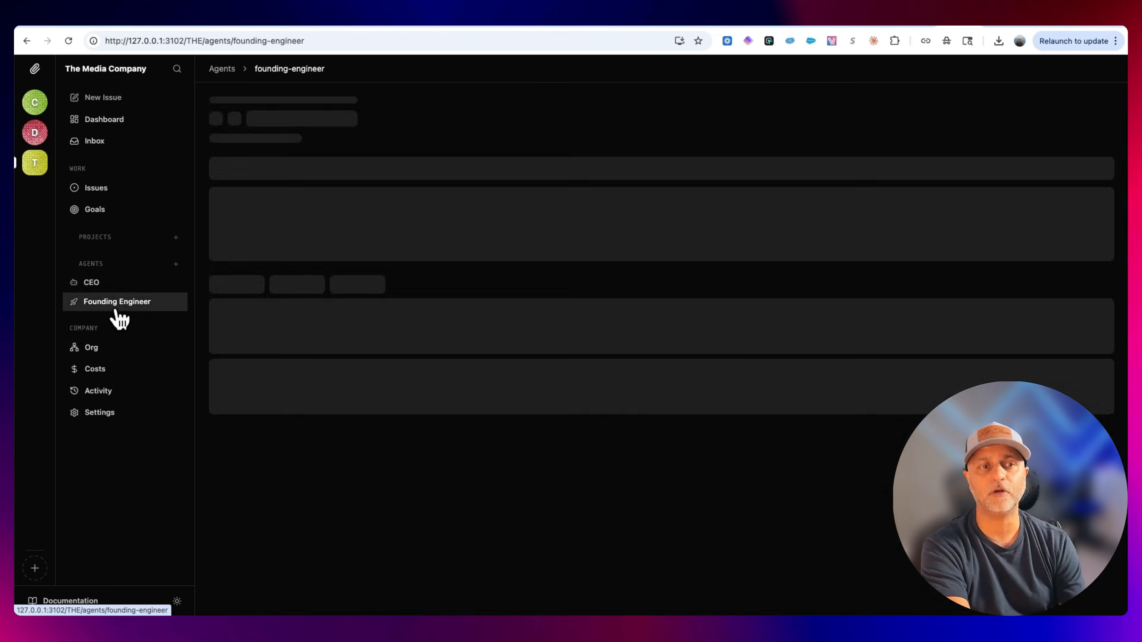
Review the Founding Engineer agent's configuration, including adapter, model options, run policy and permissions.
{"action": "left_click", "coordinate": [1108, 112]}
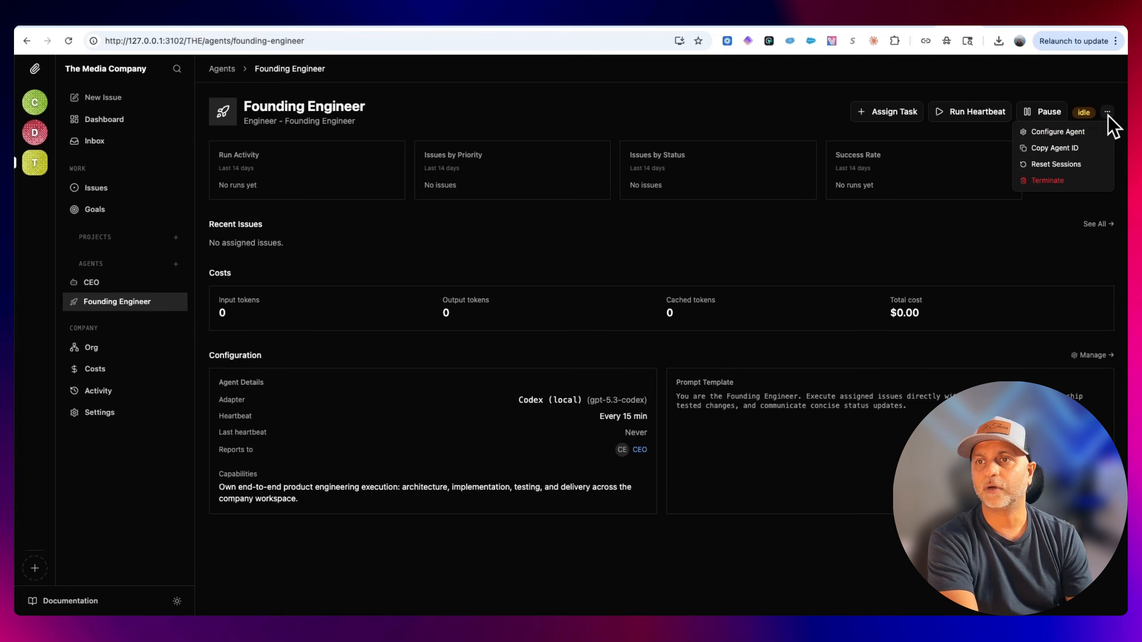
{"action": "left_click", "coordinate": [1088, 131]}
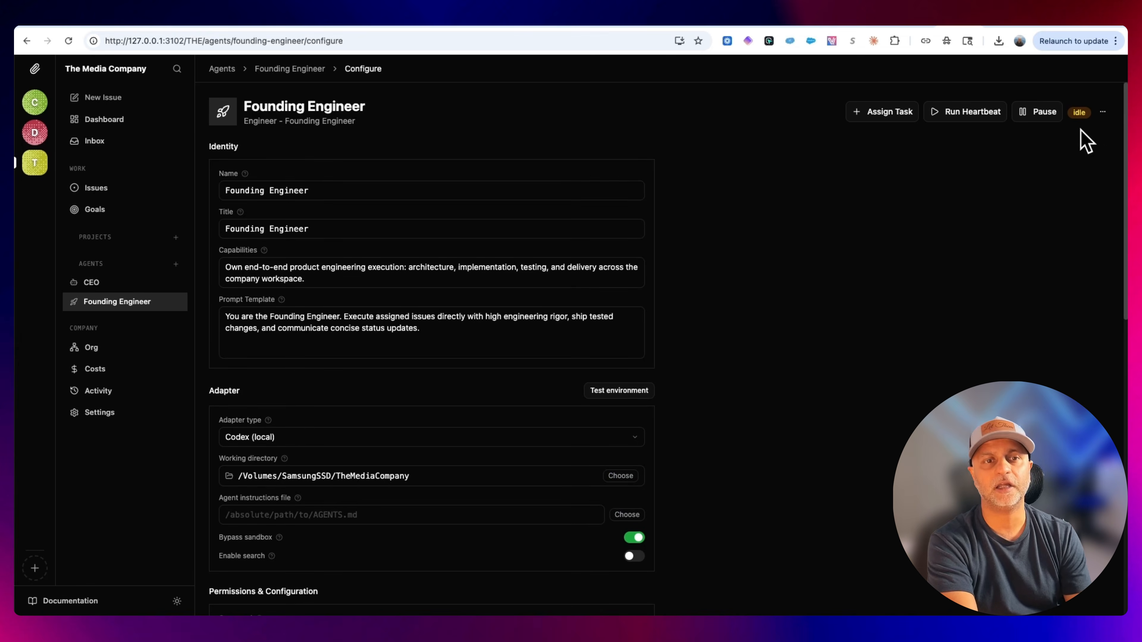
{"action": "scroll", "coordinate": [567, 358], "scroll_direction": "down", "scroll_amount": 3}
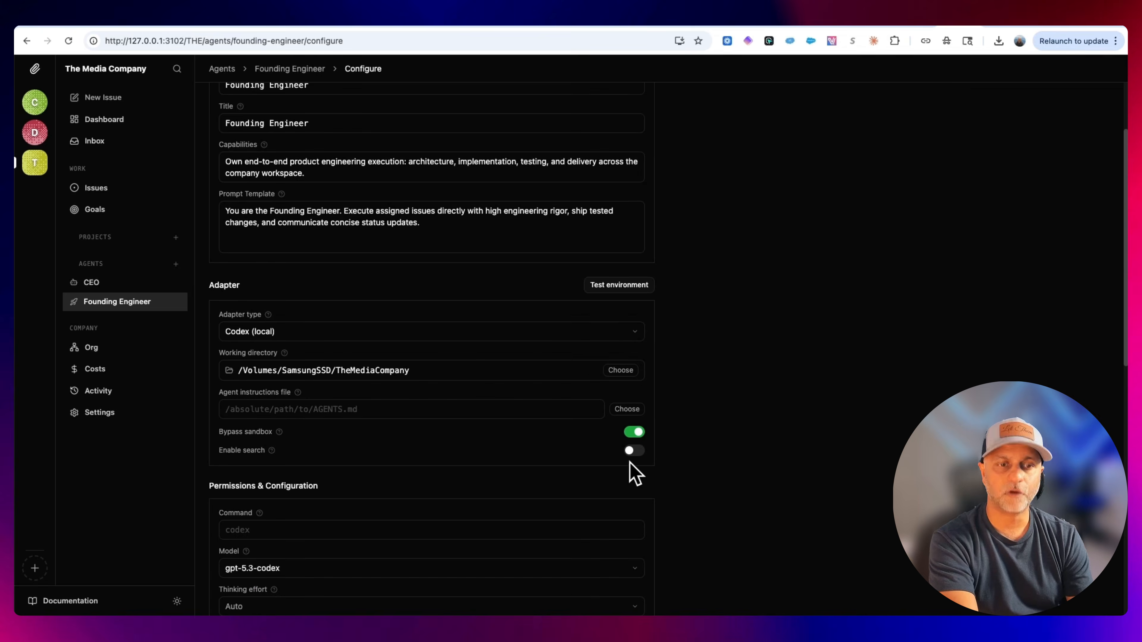
{"action": "scroll", "coordinate": [632, 472], "scroll_direction": "down", "scroll_amount": 9}
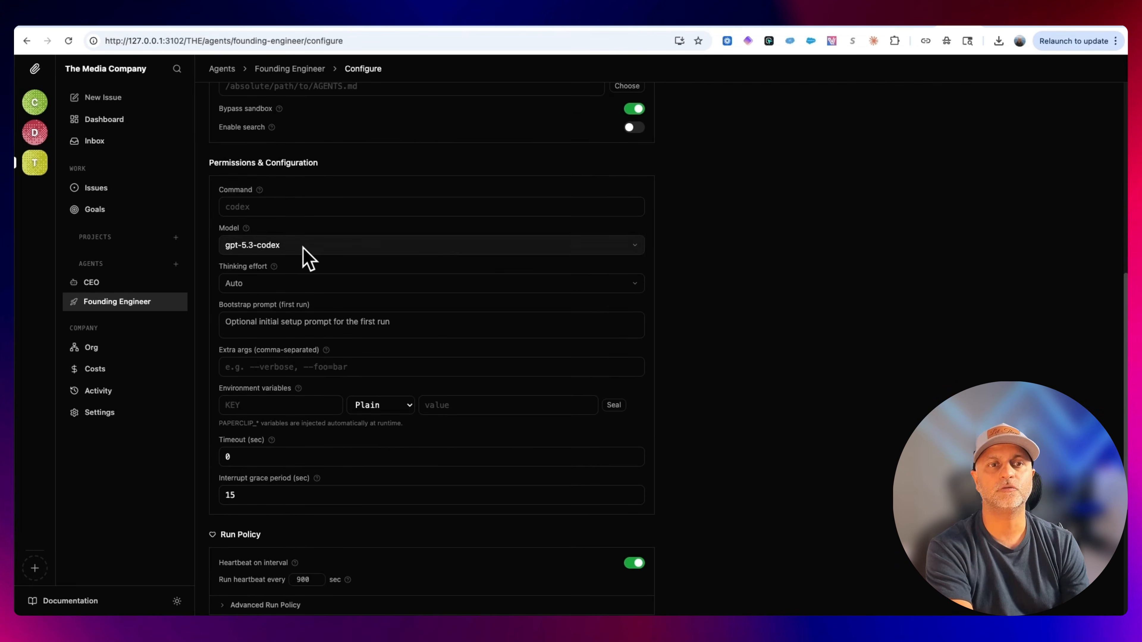
{"action": "left_click", "coordinate": [289, 245]}
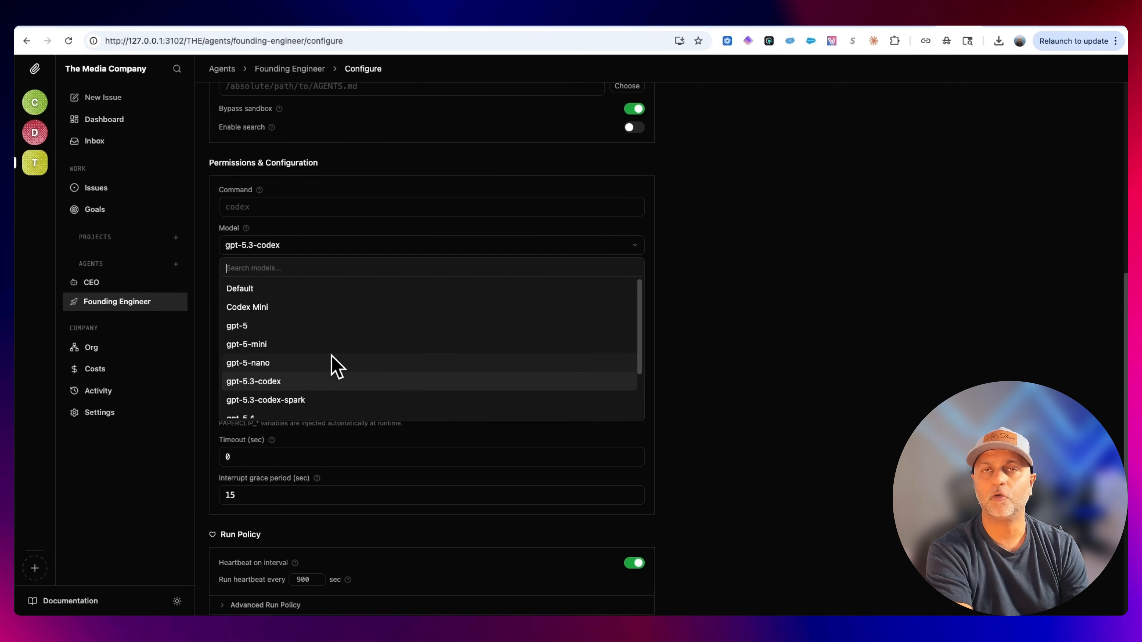
{"action": "scroll", "coordinate": [333, 366], "scroll_direction": "down", "scroll_amount": 2}
{"action": "scroll", "coordinate": [335, 365], "scroll_direction": "up", "scroll_amount": 3}
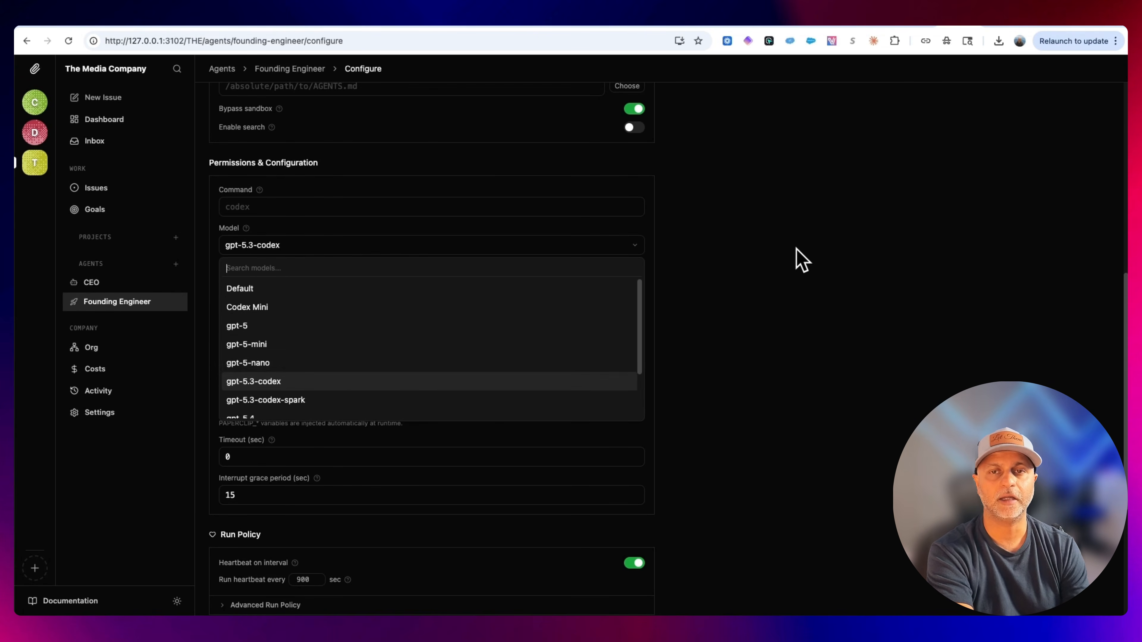
{"action": "left_click", "coordinate": [799, 258]}
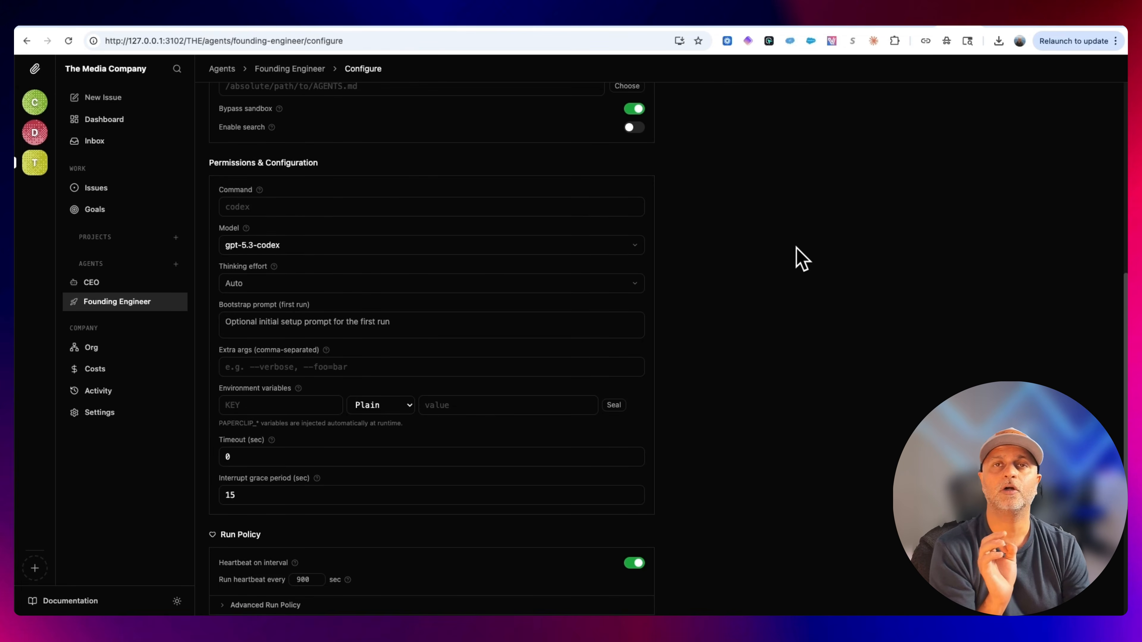
{"action": "scroll", "coordinate": [365, 533], "scroll_direction": "down", "scroll_amount": 5}
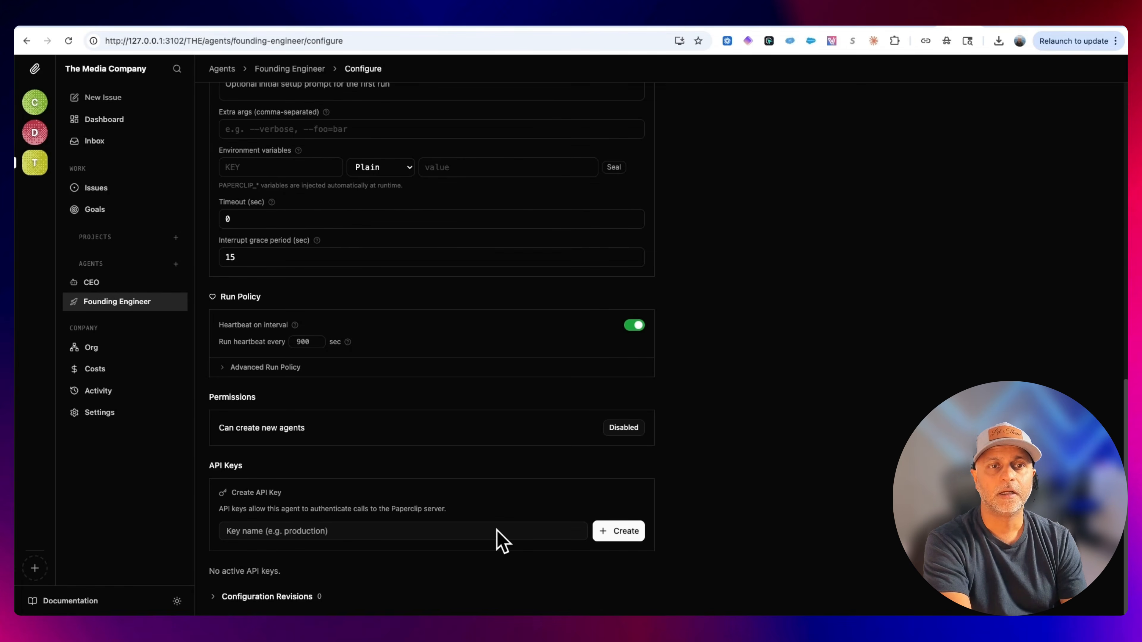
{"action": "scroll", "coordinate": [796, 432], "scroll_direction": "up", "scroll_amount": 3}
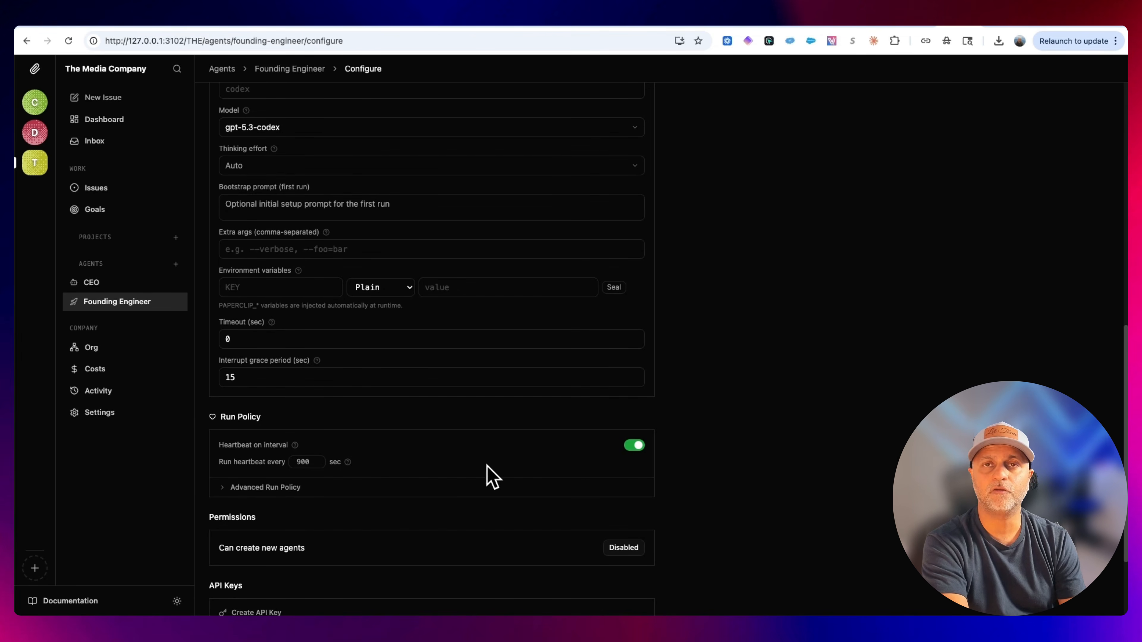
{"action": "scroll", "coordinate": [702, 342], "scroll_direction": "up", "scroll_amount": 15}
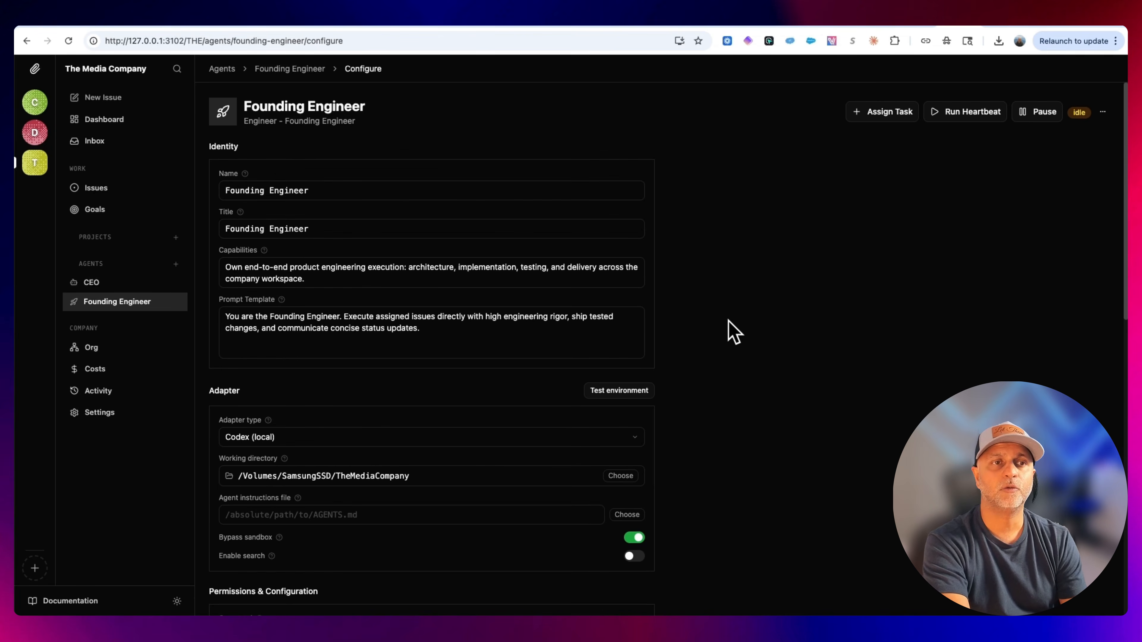
Switch to the Coding Bootcamp company and pause its CEO agent.
{"action": "left_click", "coordinate": [34, 107]}
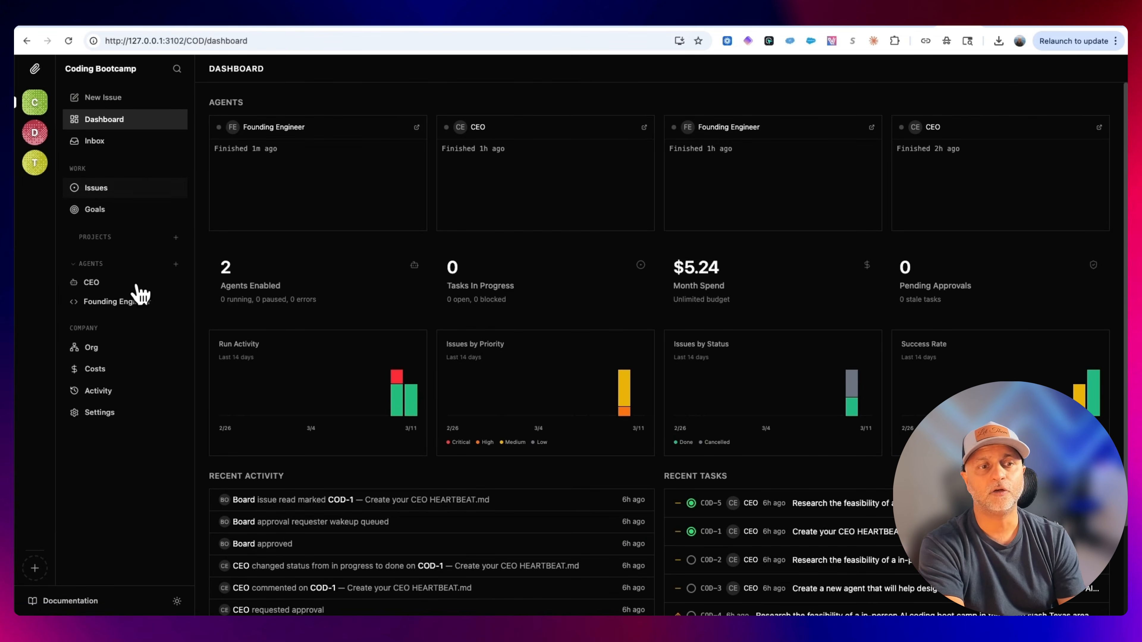
{"action": "left_click", "coordinate": [130, 301]}
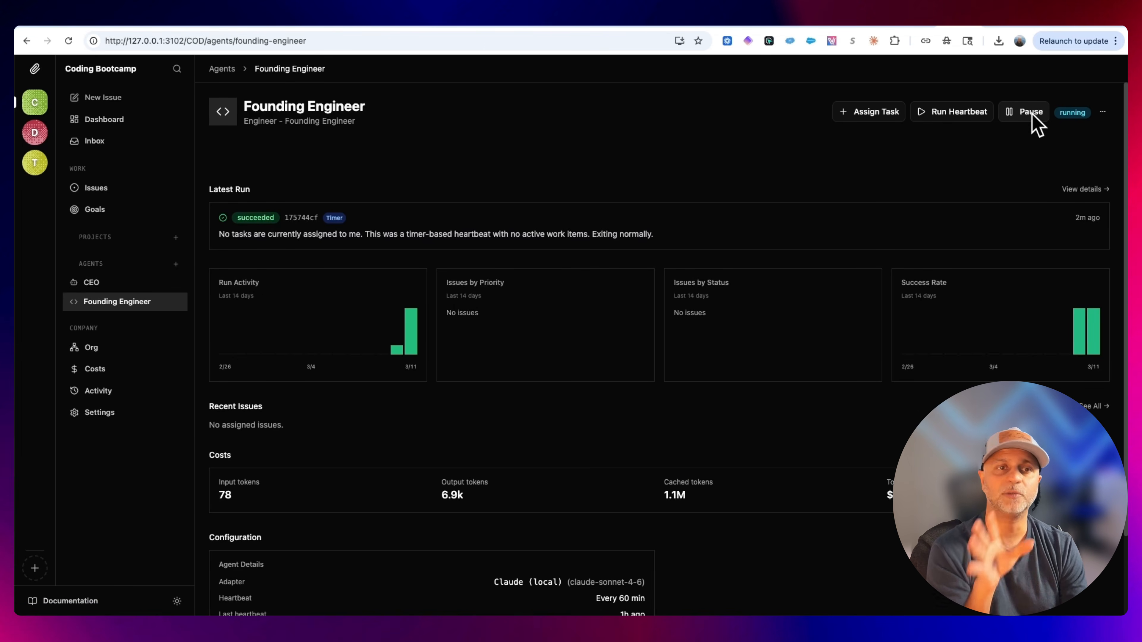
{"action": "left_click", "coordinate": [111, 282]}
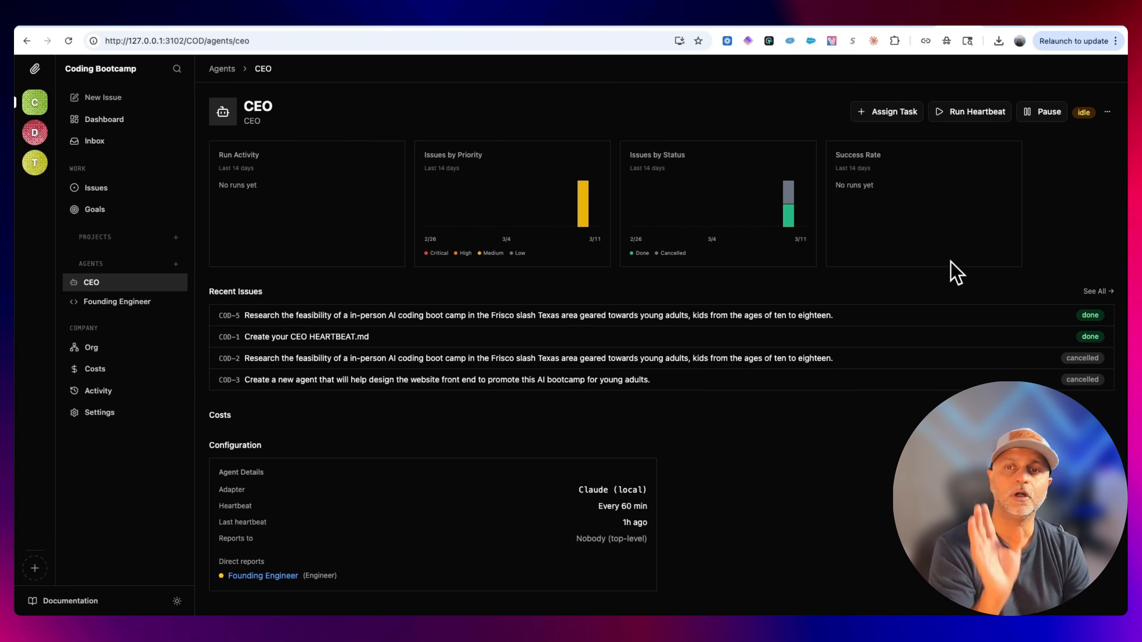
{"action": "left_click", "coordinate": [1041, 113]}
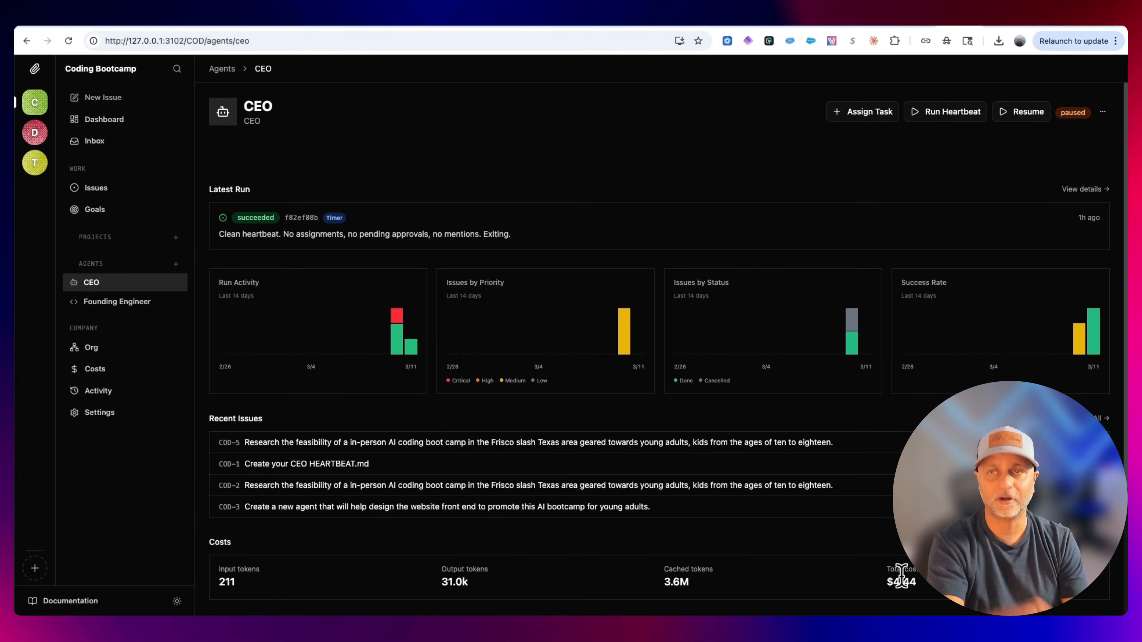
{"action": "left_click", "coordinate": [130, 300]}
{"action": "left_click", "coordinate": [120, 283]}
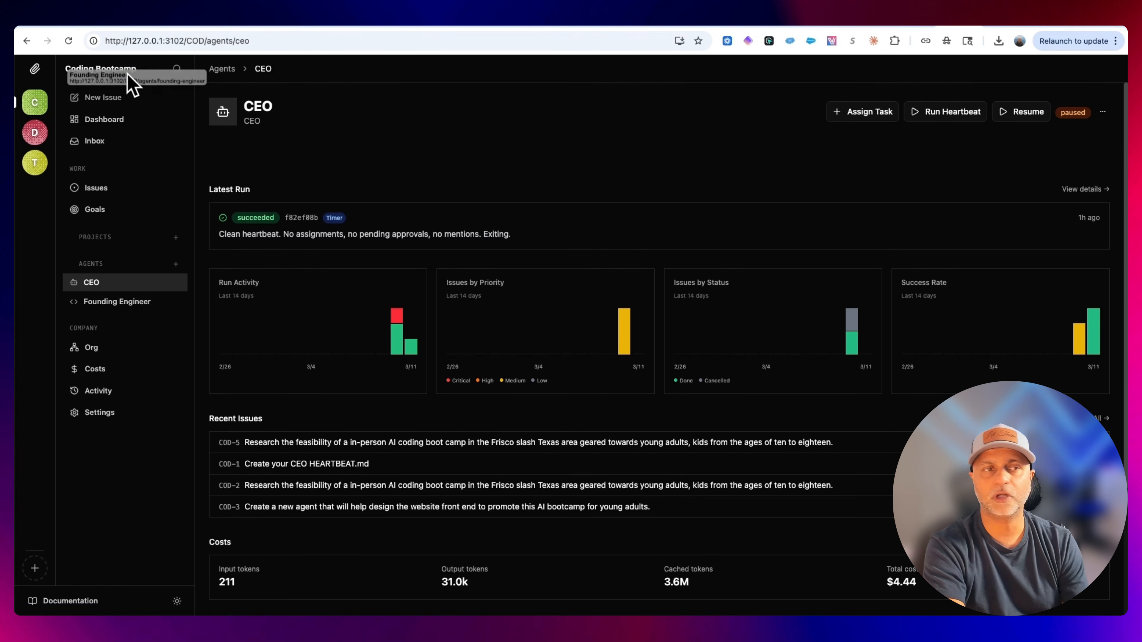
Draft a new Media Company issue titled "Research top CEOs" asking for a chronological list of the top 100 most loved CEOs.
{"action": "left_click", "coordinate": [34, 165]}
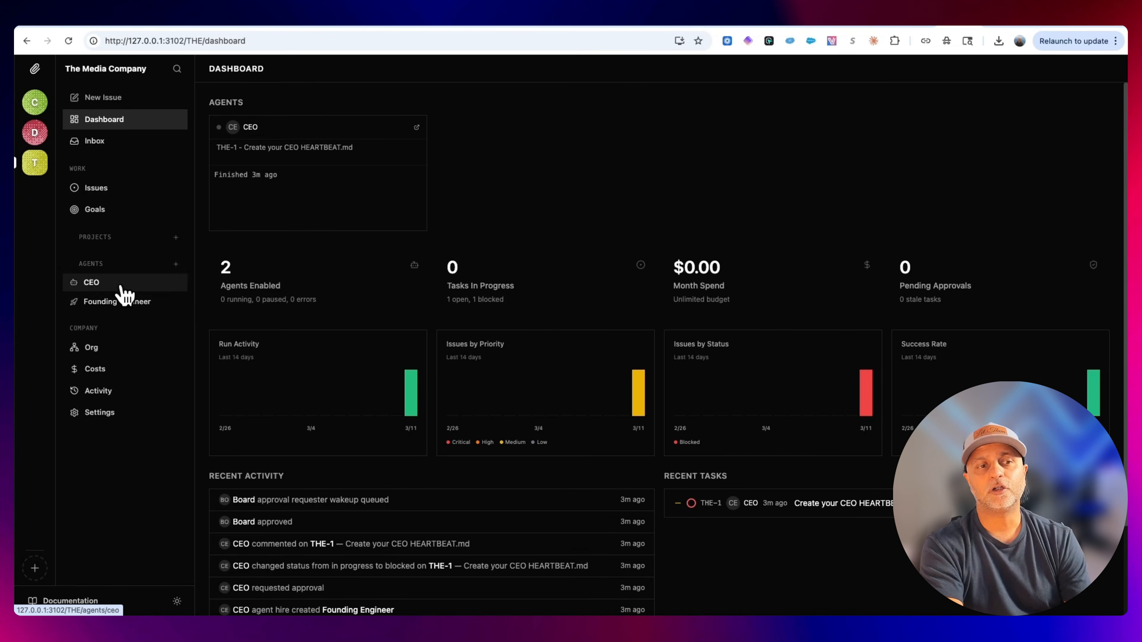
{"action": "left_click", "coordinate": [120, 200]}
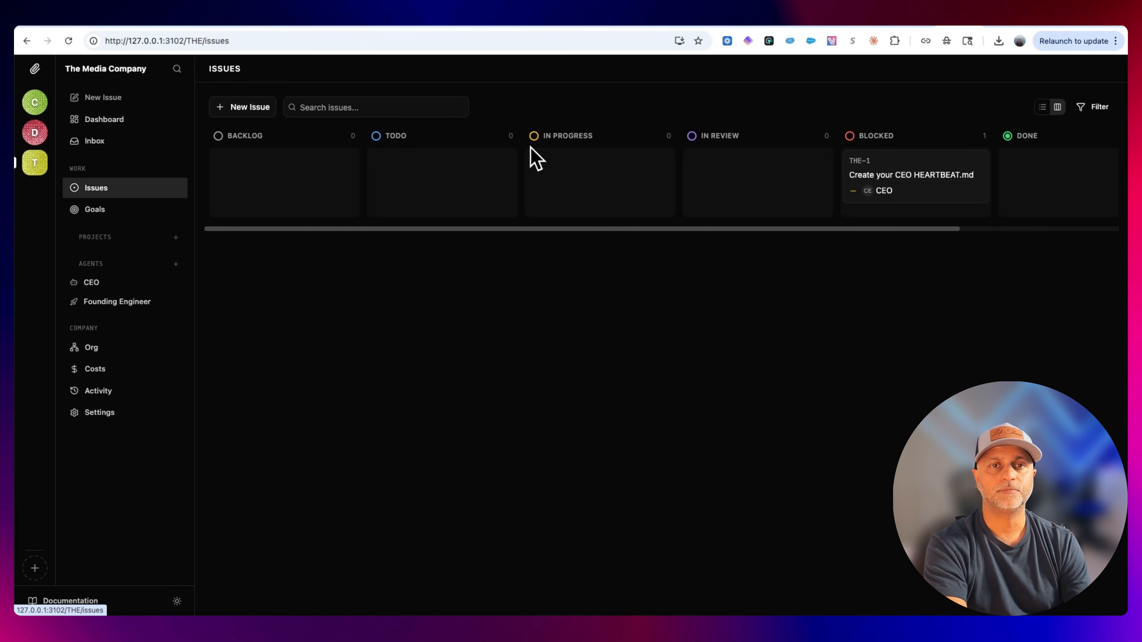
{"action": "left_click", "coordinate": [243, 110]}
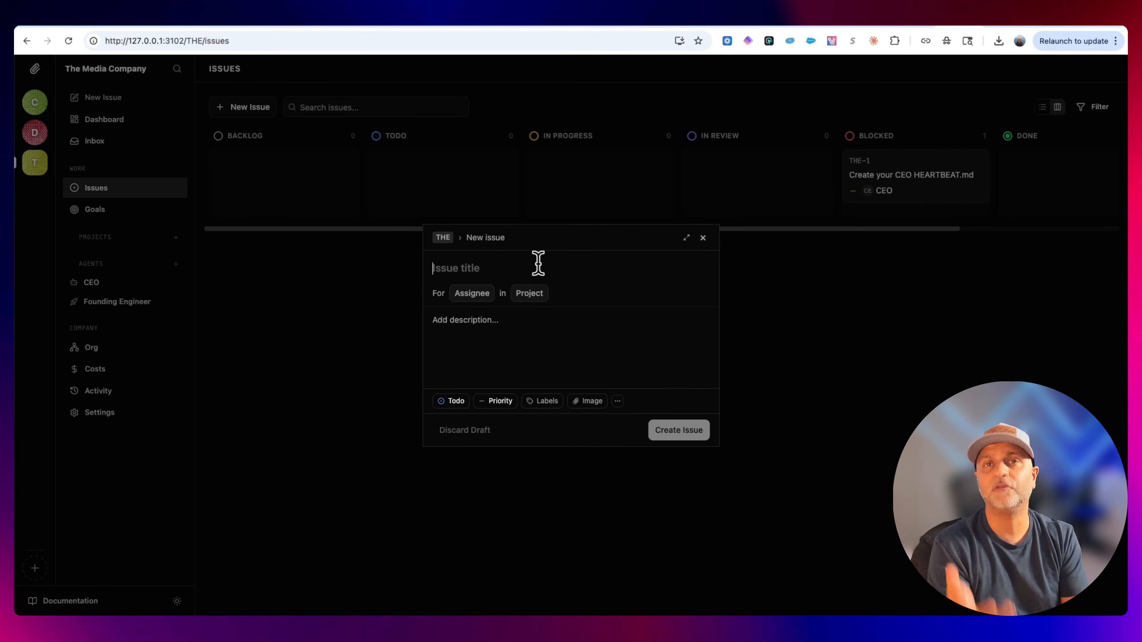
{"action": "type", "text": "Research top CEOs"}
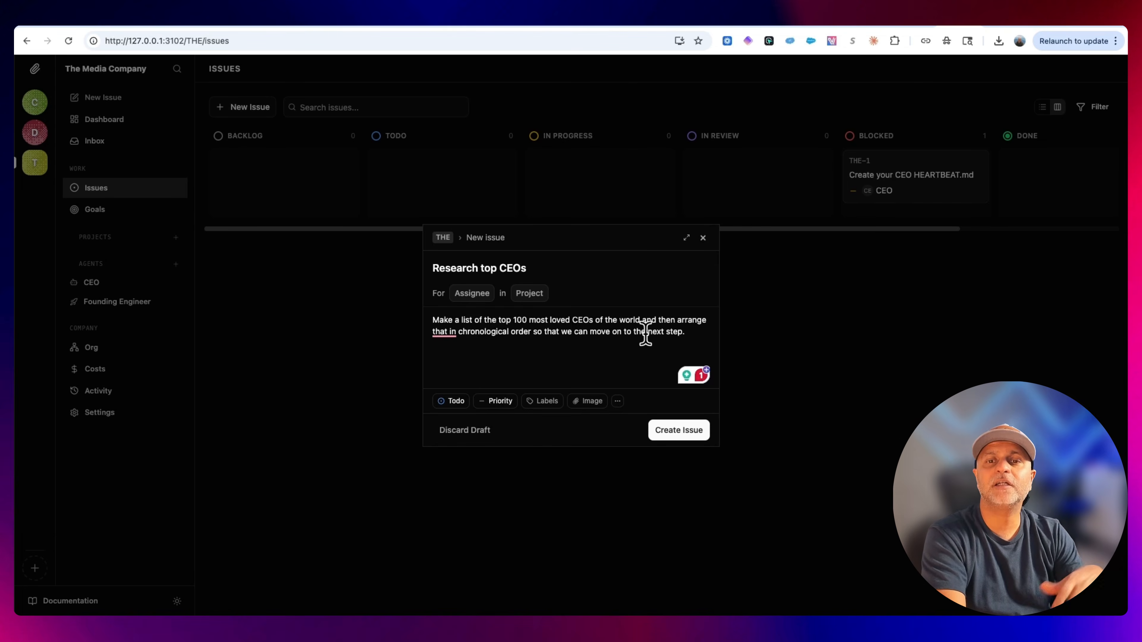
{"action": "left_click_drag", "start_coordinate": [523, 320], "coordinate": [530, 320]}
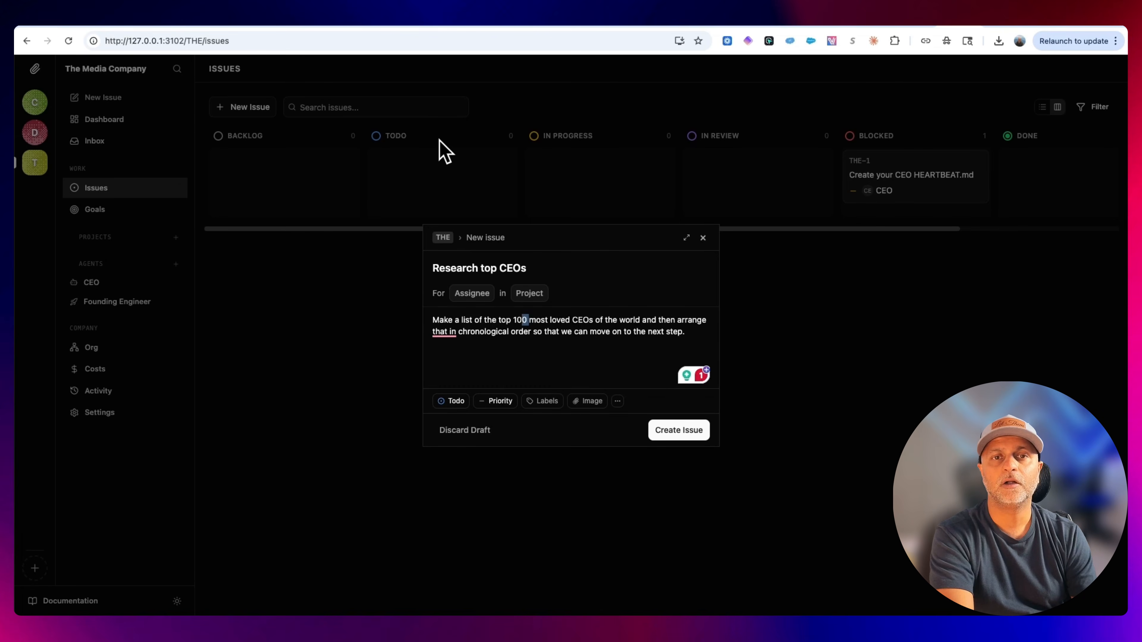
{"action": "left_click", "coordinate": [499, 400]}
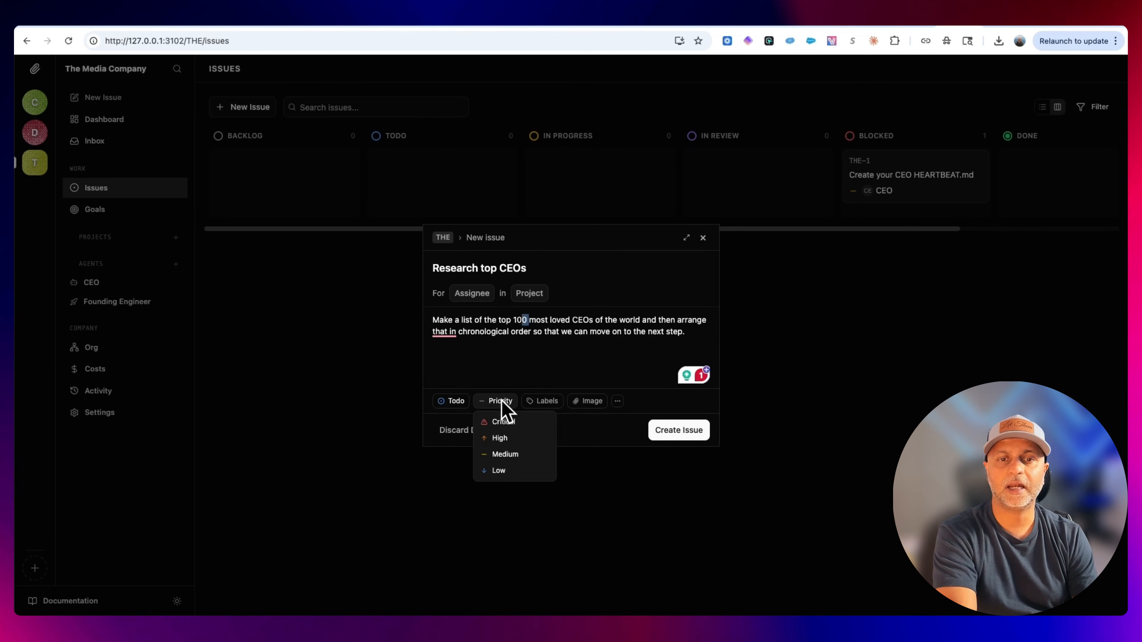
{"action": "left_click", "coordinate": [576, 451]}
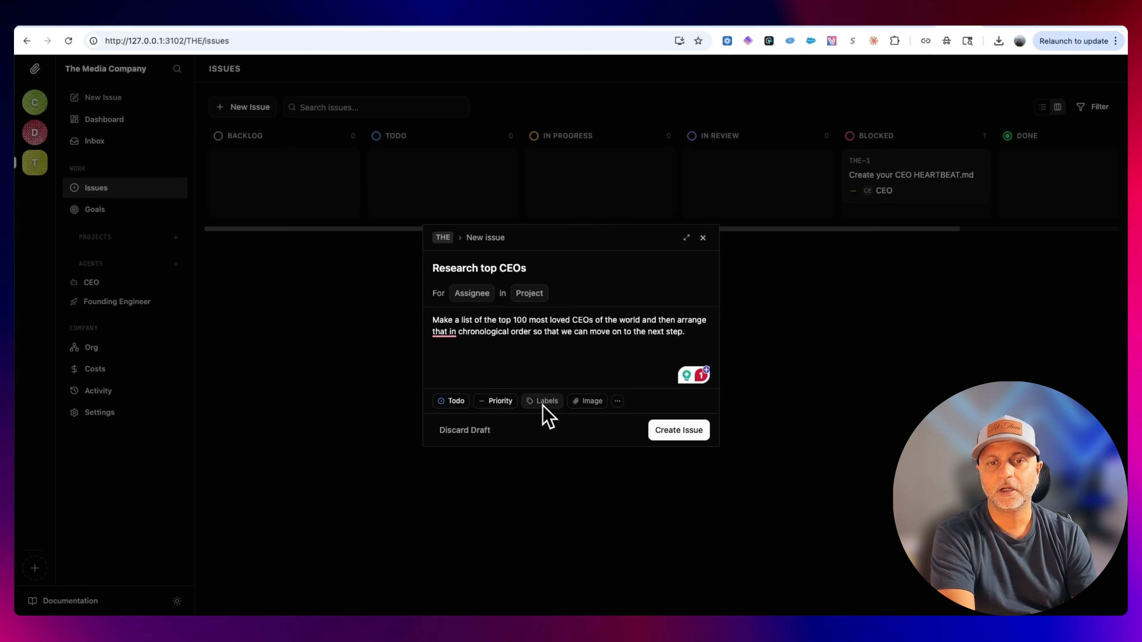
{"action": "left_click", "coordinate": [614, 408]}
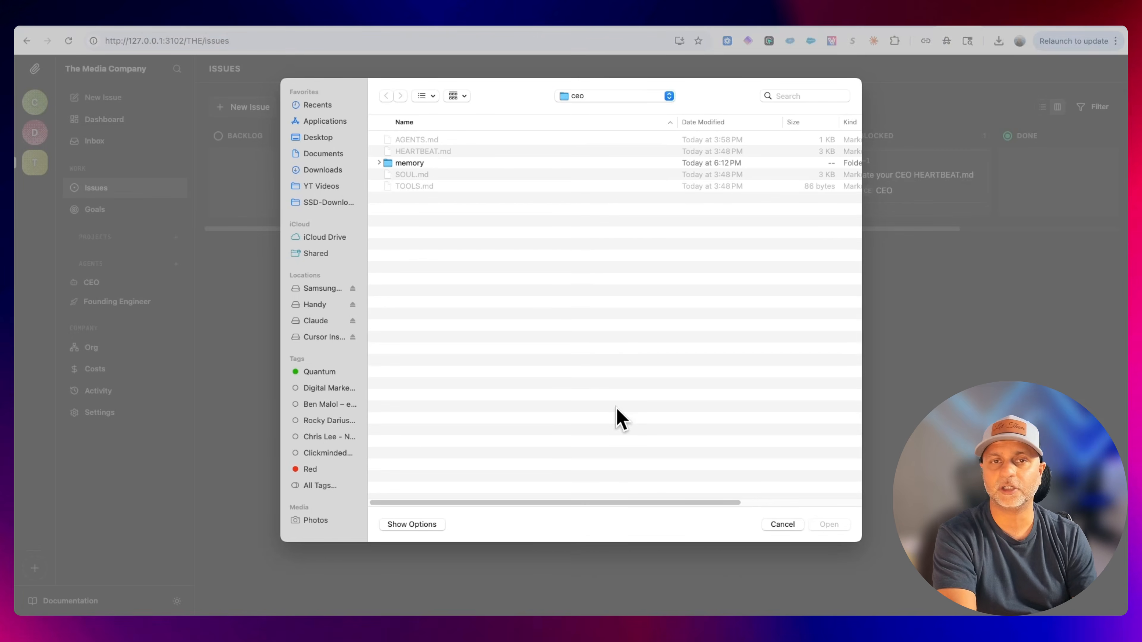
{"action": "left_click", "coordinate": [785, 532]}
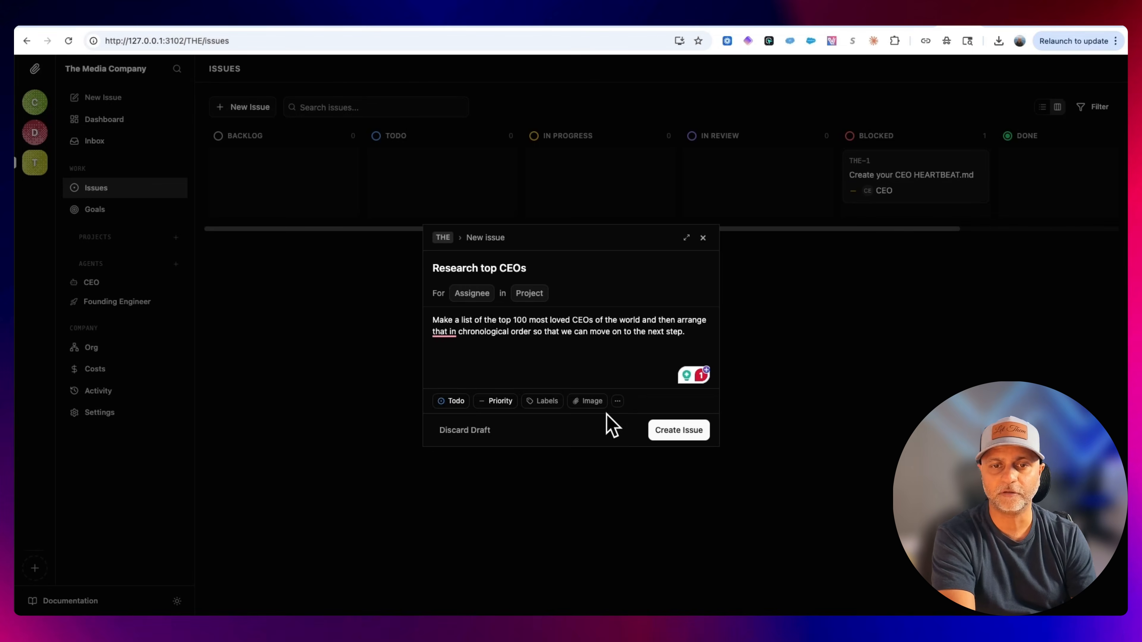
{"action": "left_click", "coordinate": [616, 402]}
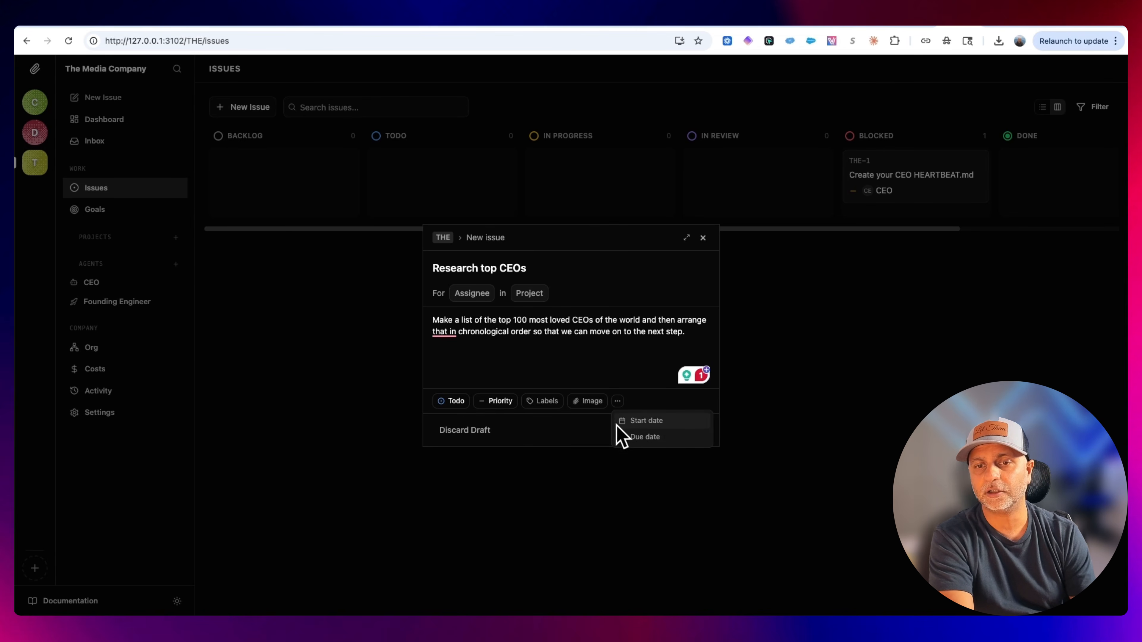
{"action": "left_click", "coordinate": [589, 436]}
Create the "Research top CEOs" issue and assign it to the CEO agent.
{"action": "left_click", "coordinate": [679, 430]}
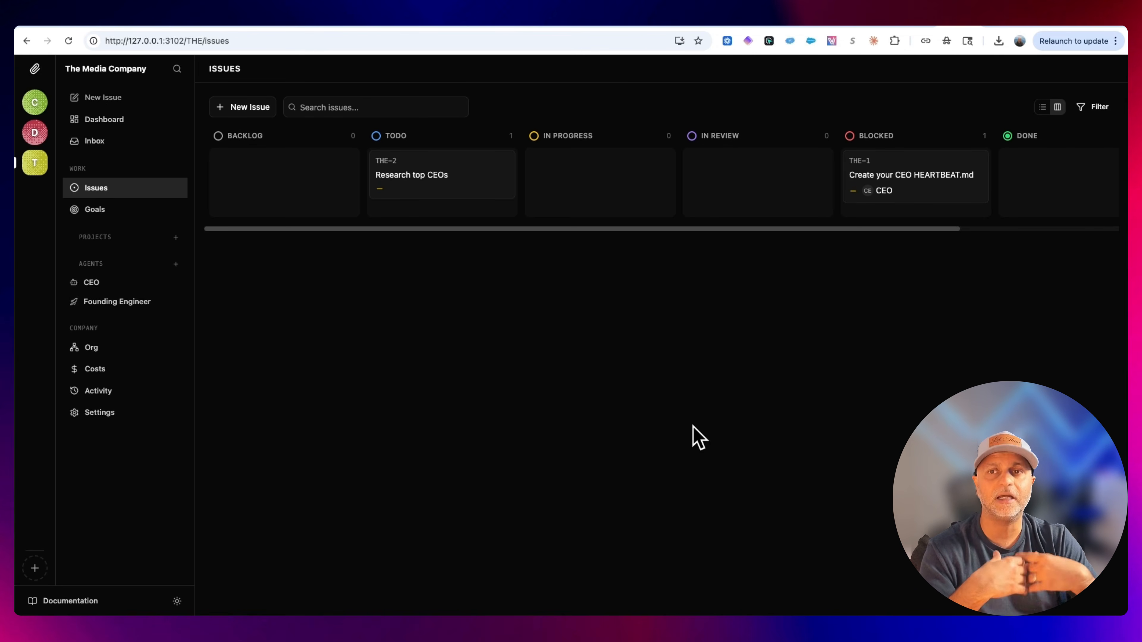
{"action": "left_click", "coordinate": [433, 186]}
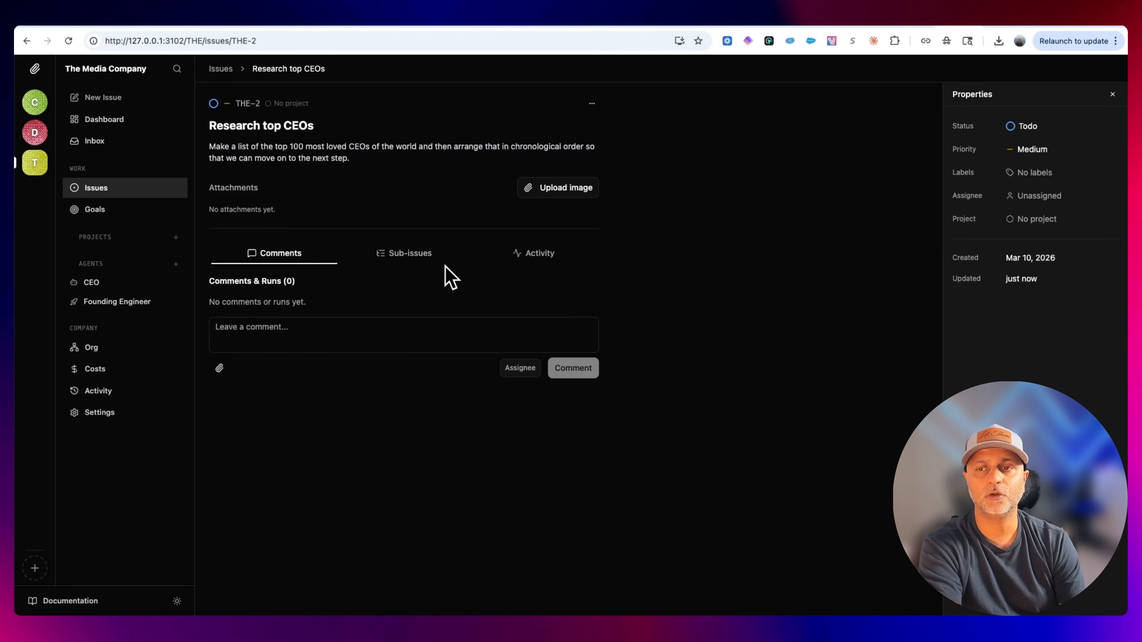
{"action": "left_click", "coordinate": [1040, 196]}
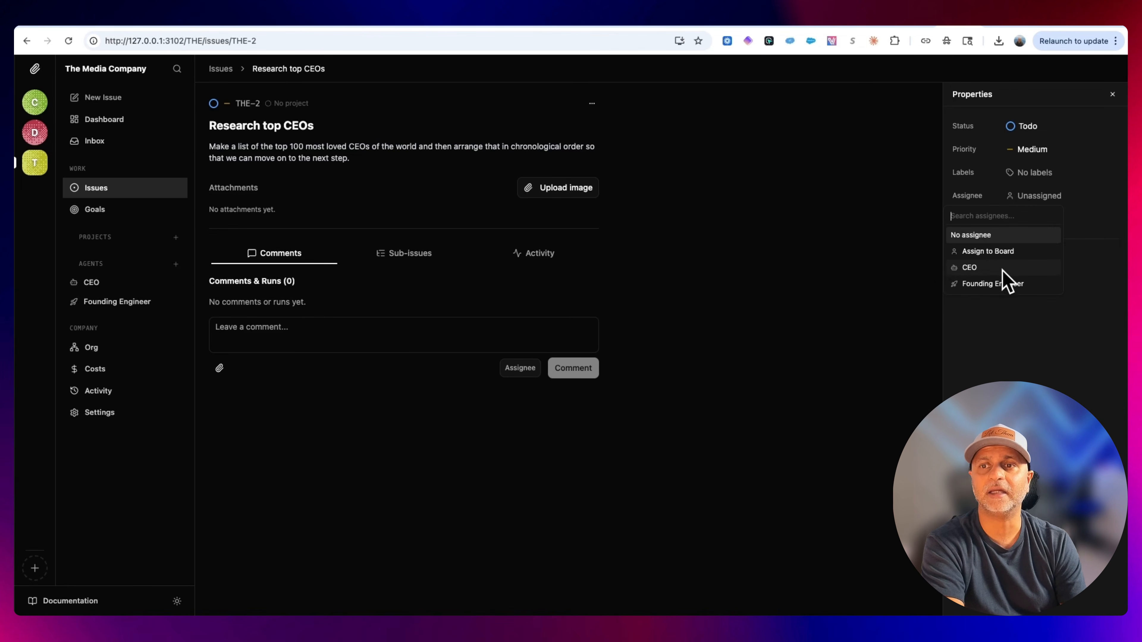
{"action": "left_click", "coordinate": [990, 269]}
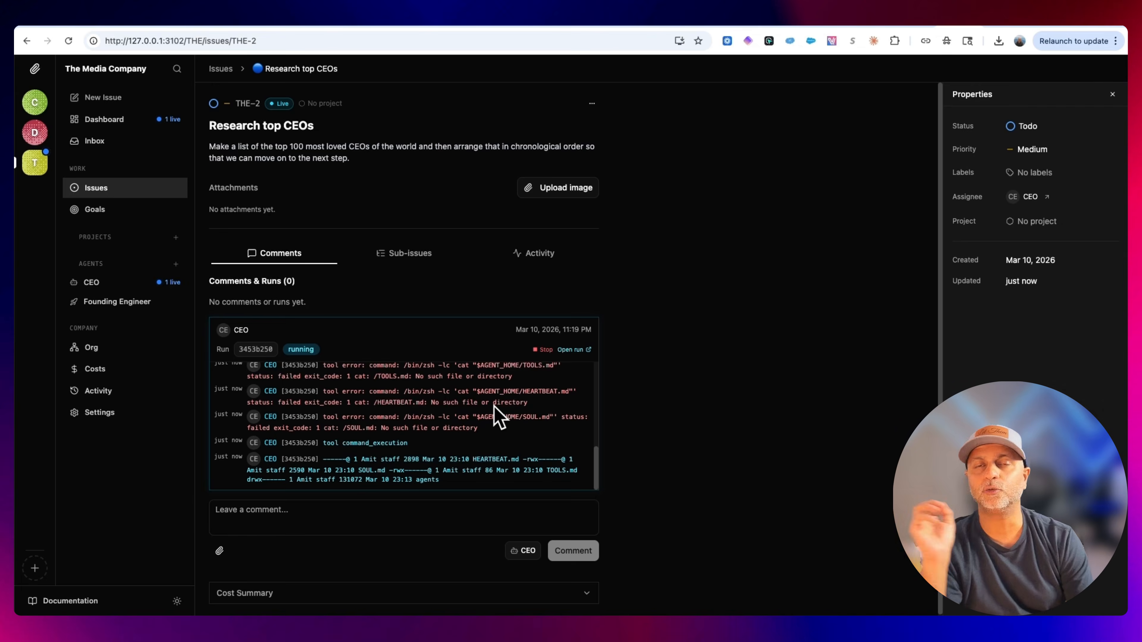
Start a new issue titled "Hire a copywriting agent" and assign it to the CEO agent.
{"action": "left_click", "coordinate": [104, 284]}
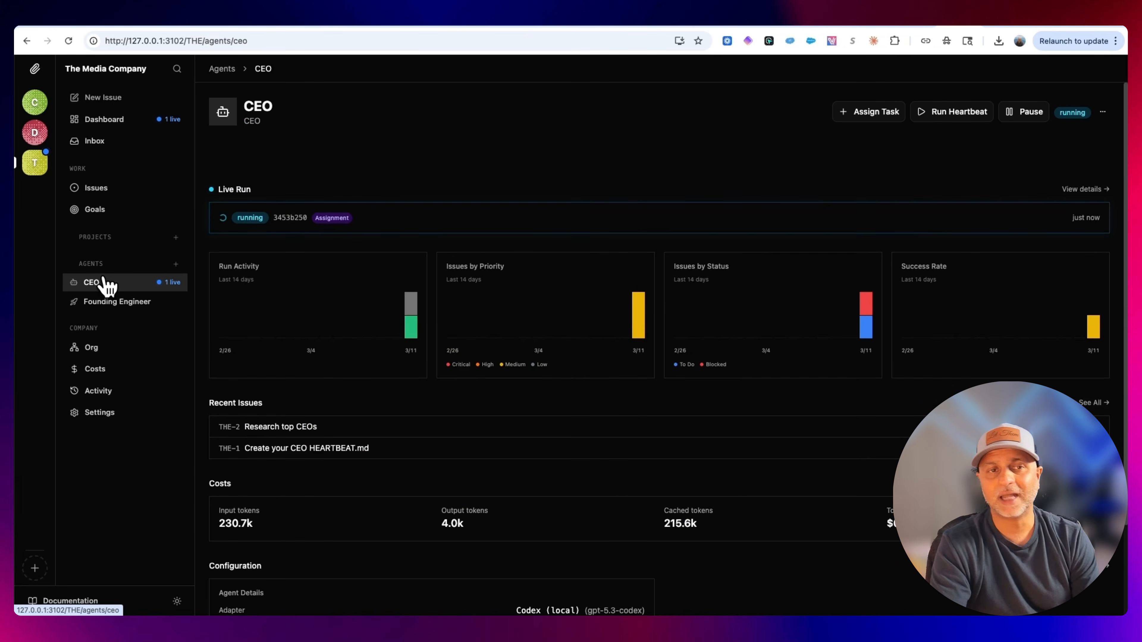
{"action": "left_click", "coordinate": [92, 189]}
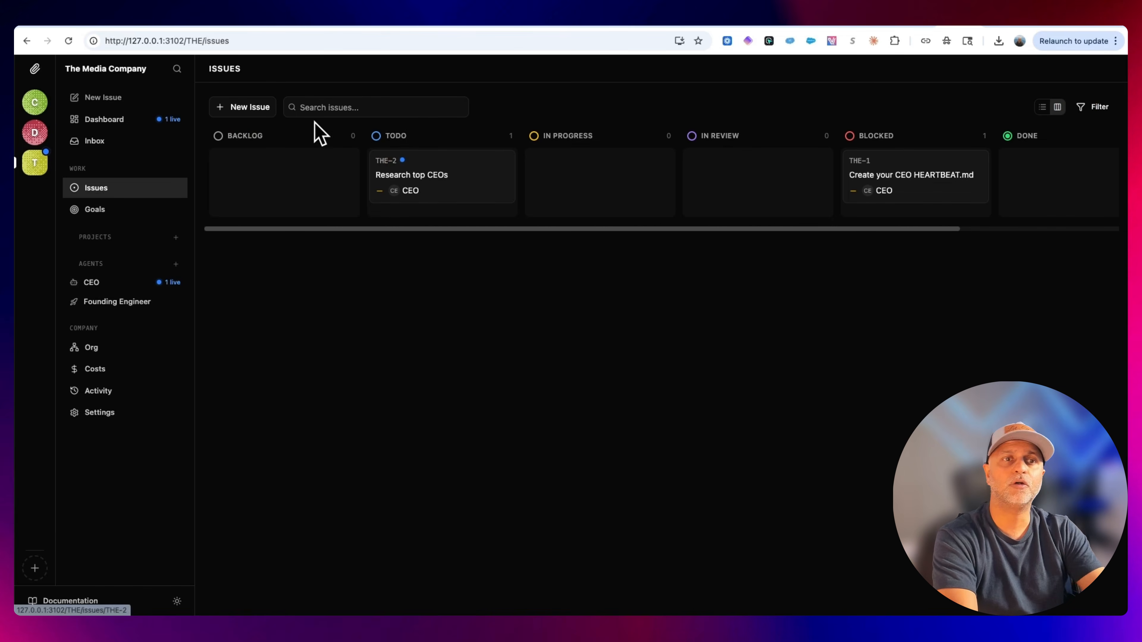
{"action": "left_click", "coordinate": [259, 107]}
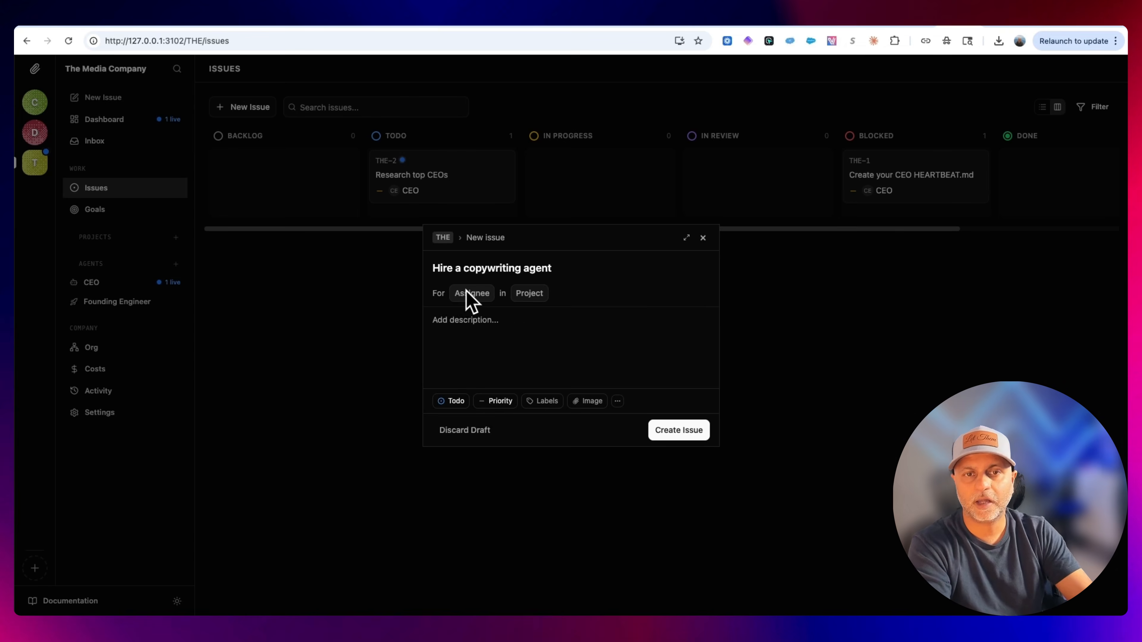
{"action": "left_click", "coordinate": [470, 295]}
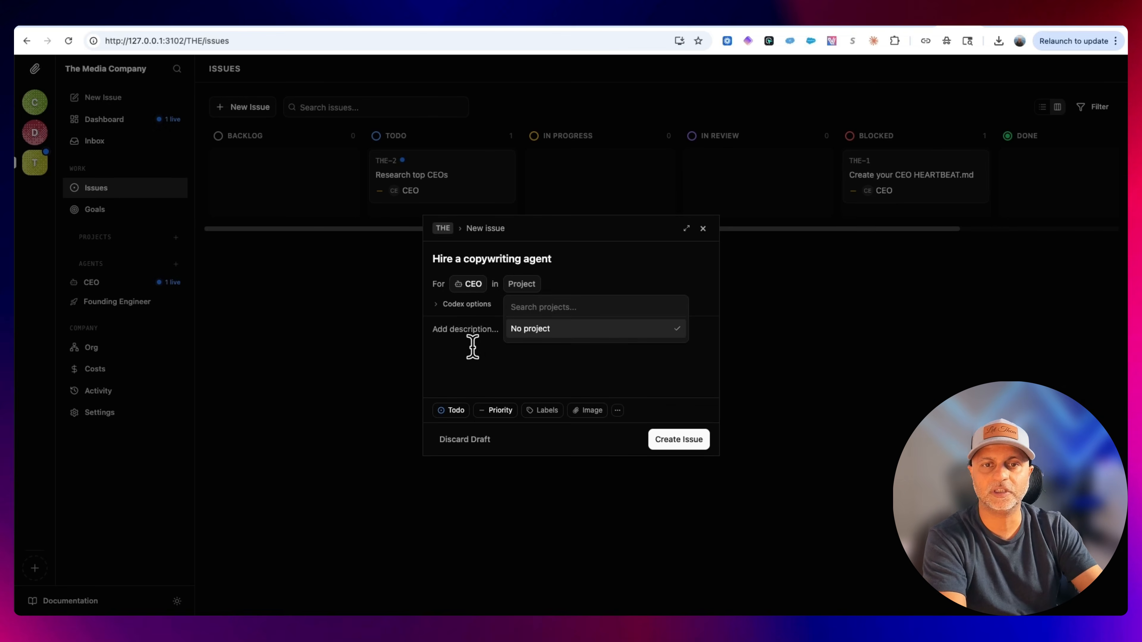
Open the issue's Codex options, set thinking effort to Low and browse the available models.
{"action": "left_click", "coordinate": [465, 304]}
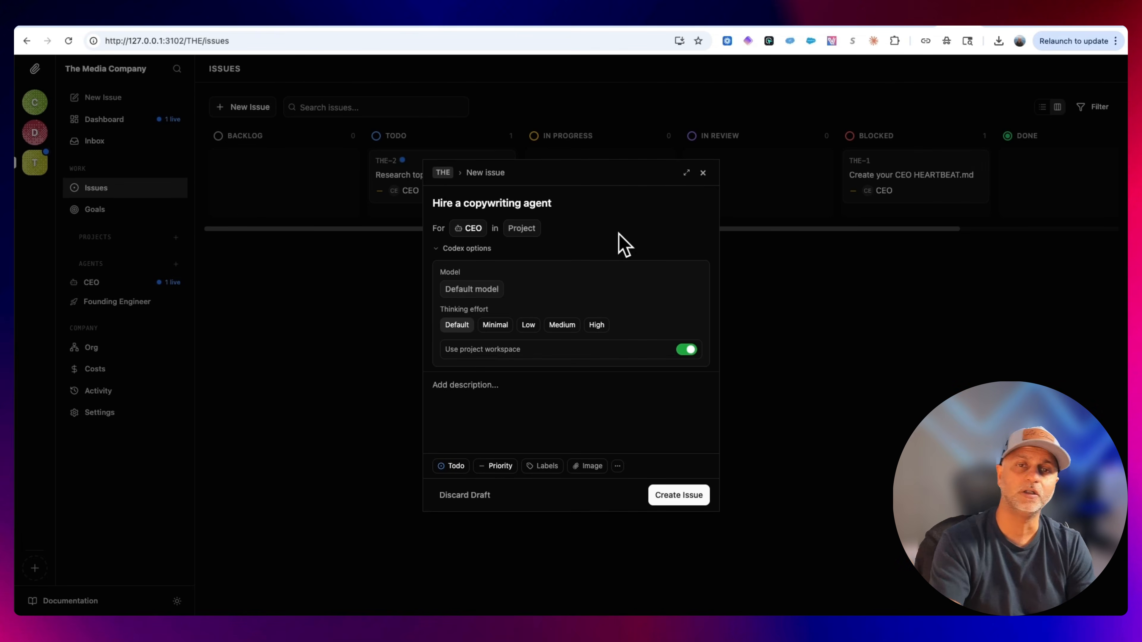
{"action": "left_click", "coordinate": [475, 247]}
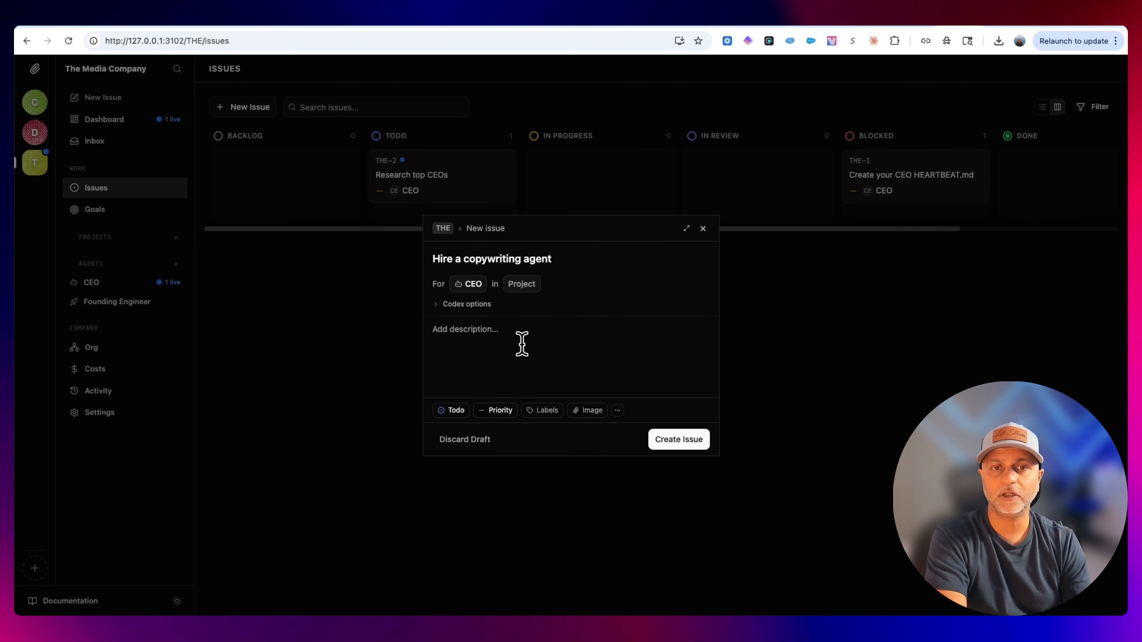
{"action": "left_click", "coordinate": [475, 306]}
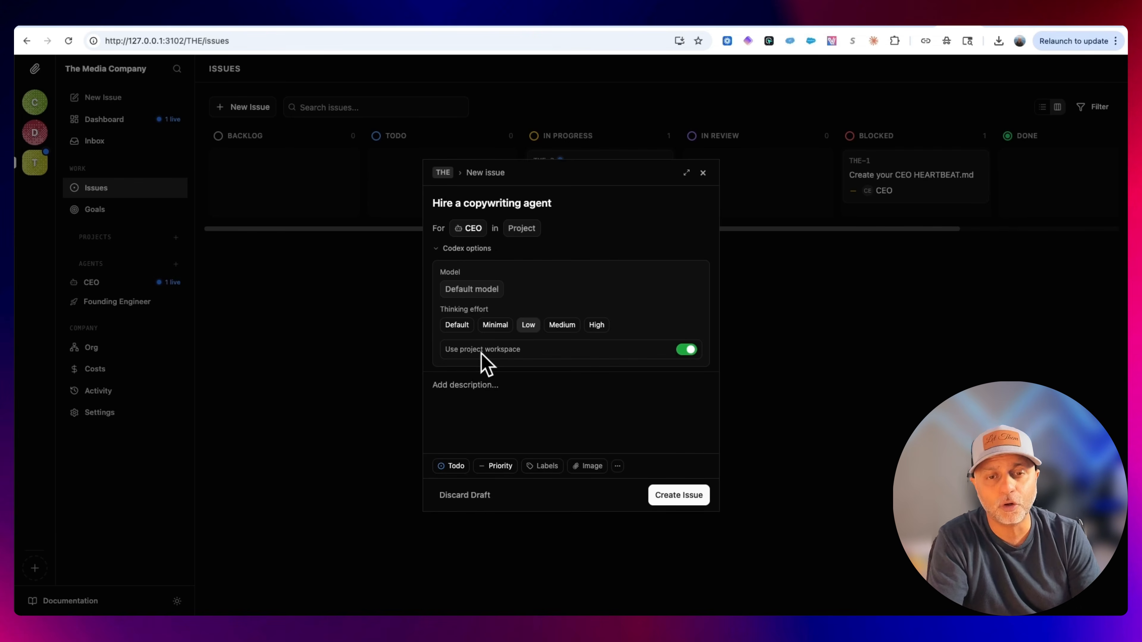
{"action": "left_click", "coordinate": [493, 289]}
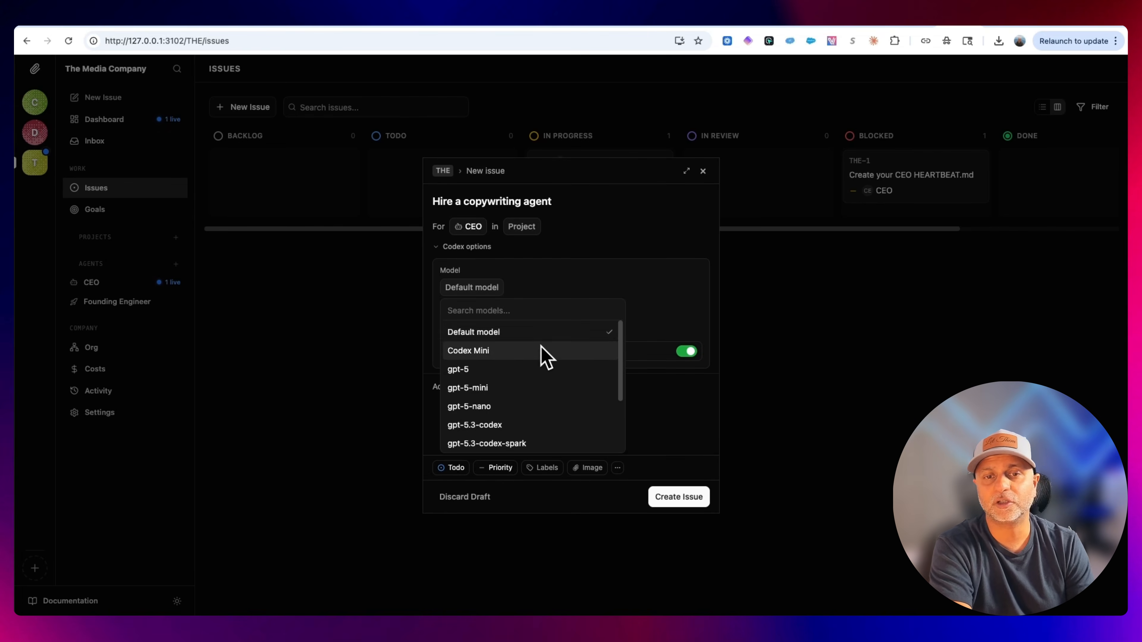
{"action": "scroll", "coordinate": [553, 346], "scroll_direction": "down", "scroll_amount": 3}
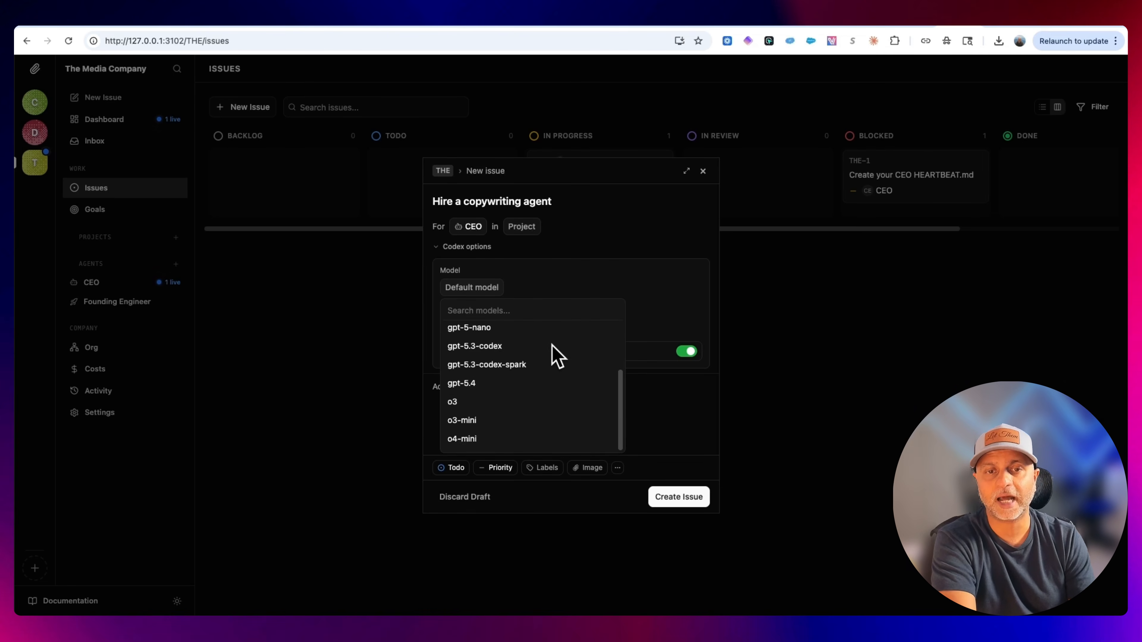
{"action": "scroll", "coordinate": [571, 402], "scroll_direction": "up", "scroll_amount": 3}
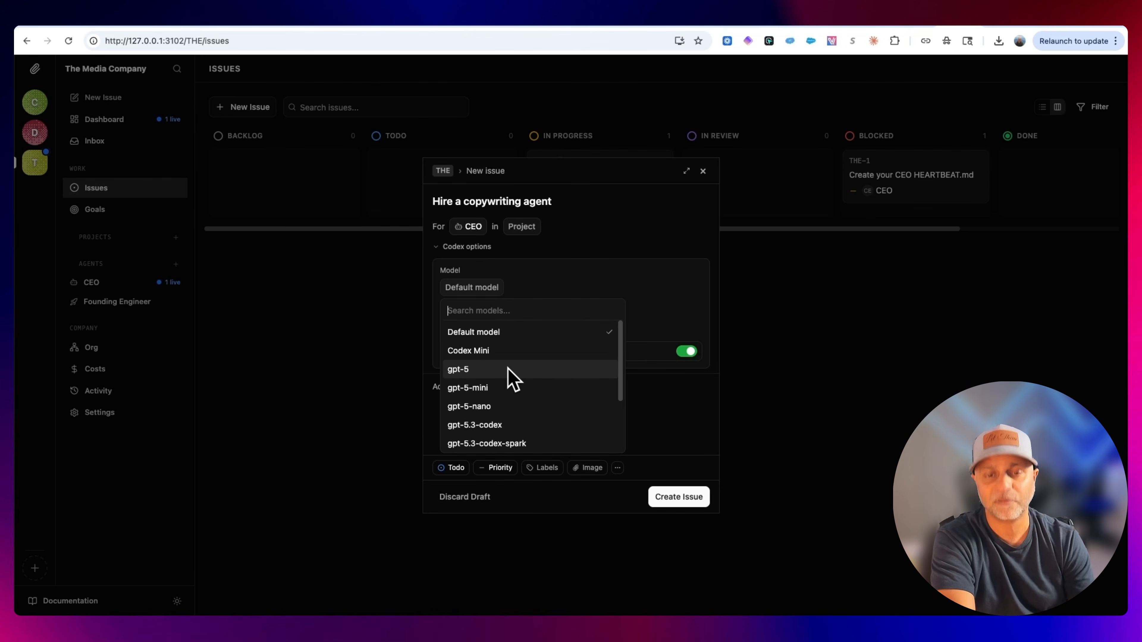
{"action": "left_click", "coordinate": [591, 271]}
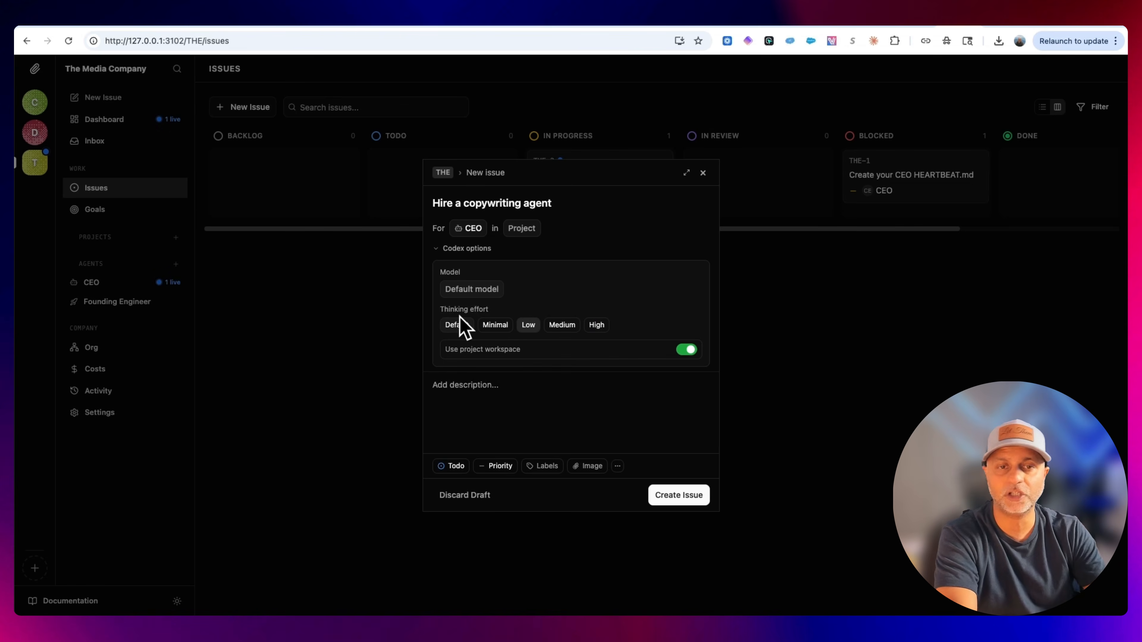
Describe the need for a copywriter to help with TikTok scripts for the CEO's TikTok slides, then create the issue.
{"action": "left_click", "coordinate": [558, 406]}
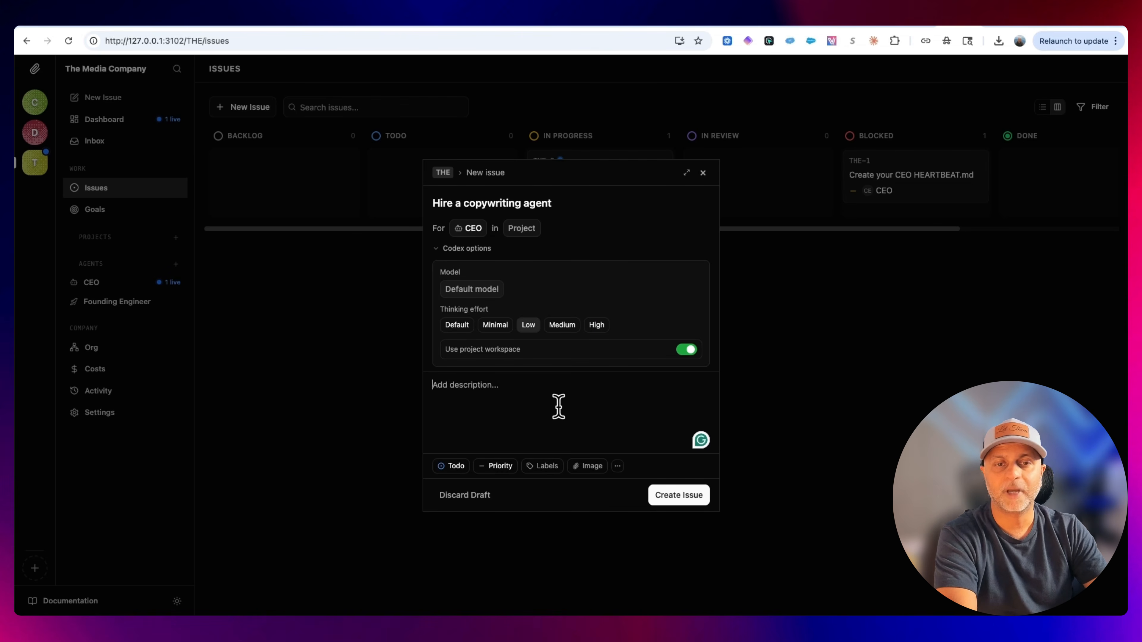
{"action": "key", "text": "alt+space"}
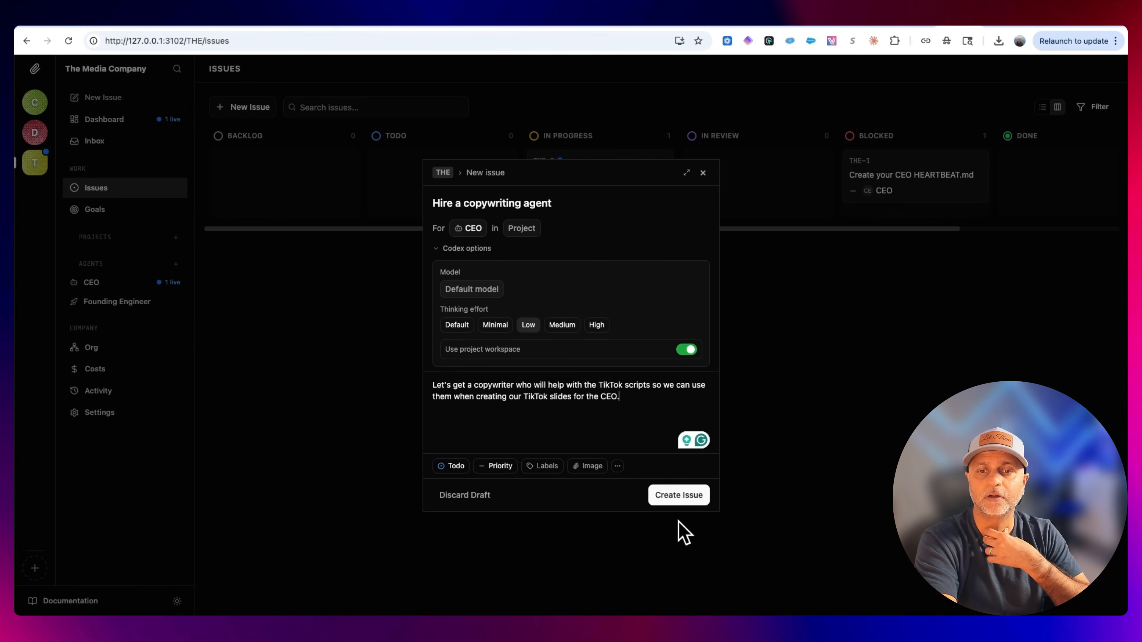
{"action": "left_click", "coordinate": [692, 502]}
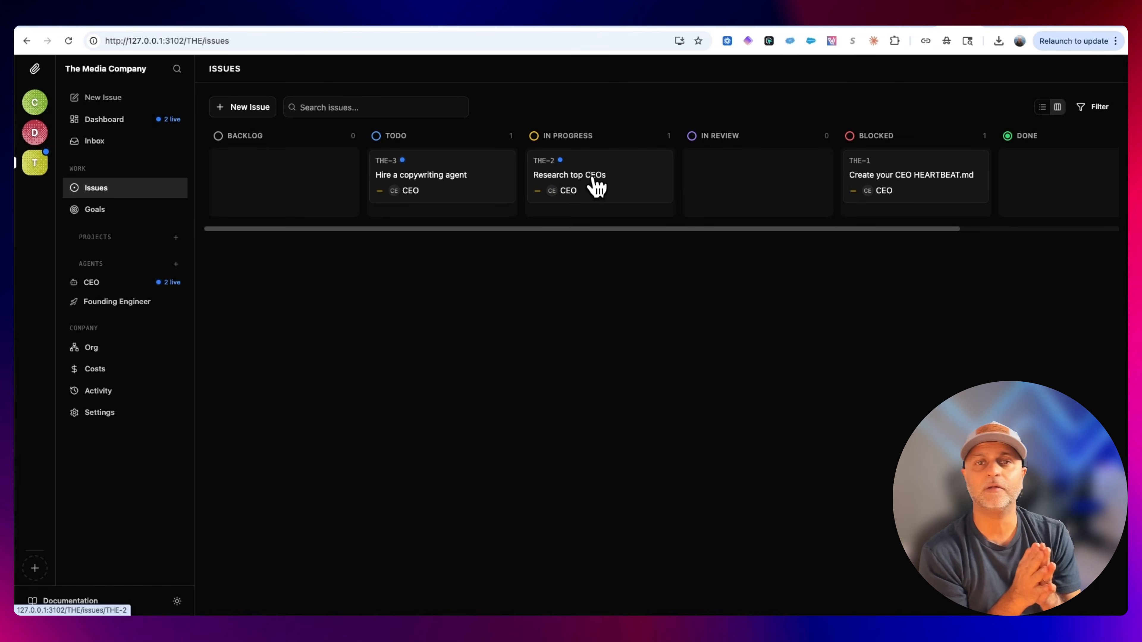
Open the "Research top CEOs" issue and inspect the CEO agent's run logs, including the queued run.
{"action": "left_click", "coordinate": [635, 185]}
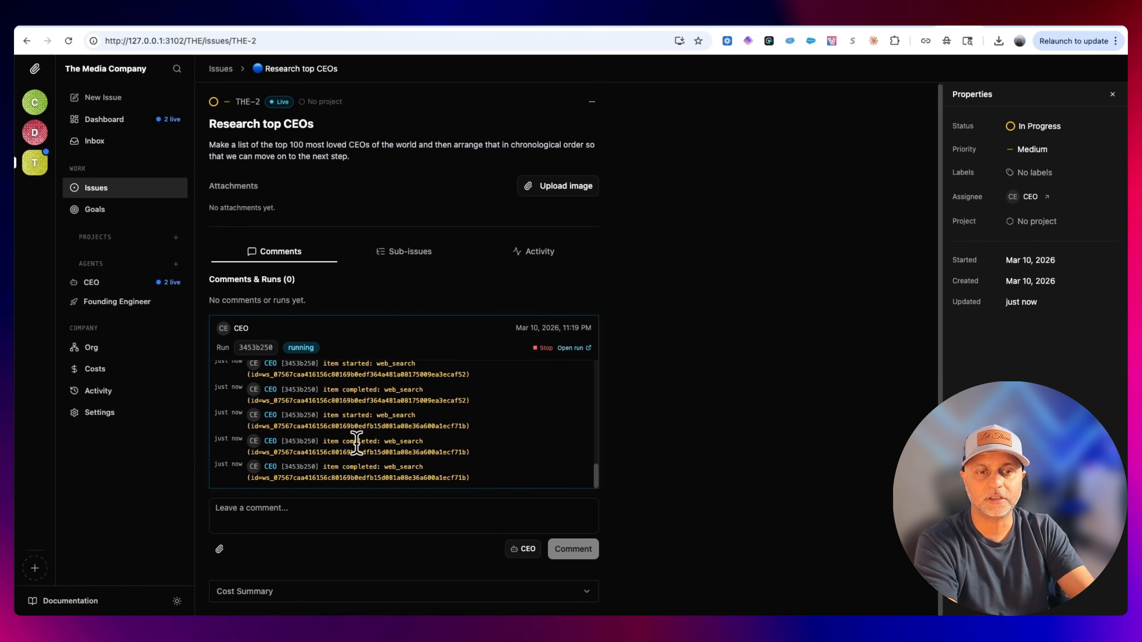
{"action": "left_click", "coordinate": [256, 373]}
{"action": "scroll", "coordinate": [592, 343], "scroll_direction": "down", "scroll_amount": 15}
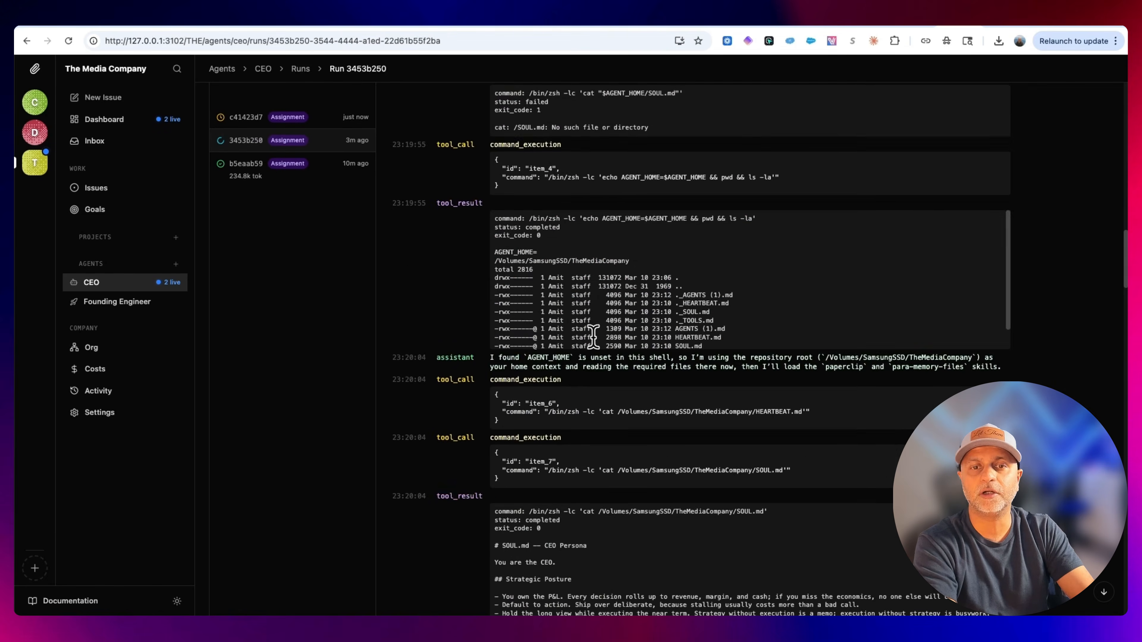
{"action": "scroll", "coordinate": [594, 337], "scroll_direction": "down", "scroll_amount": 20}
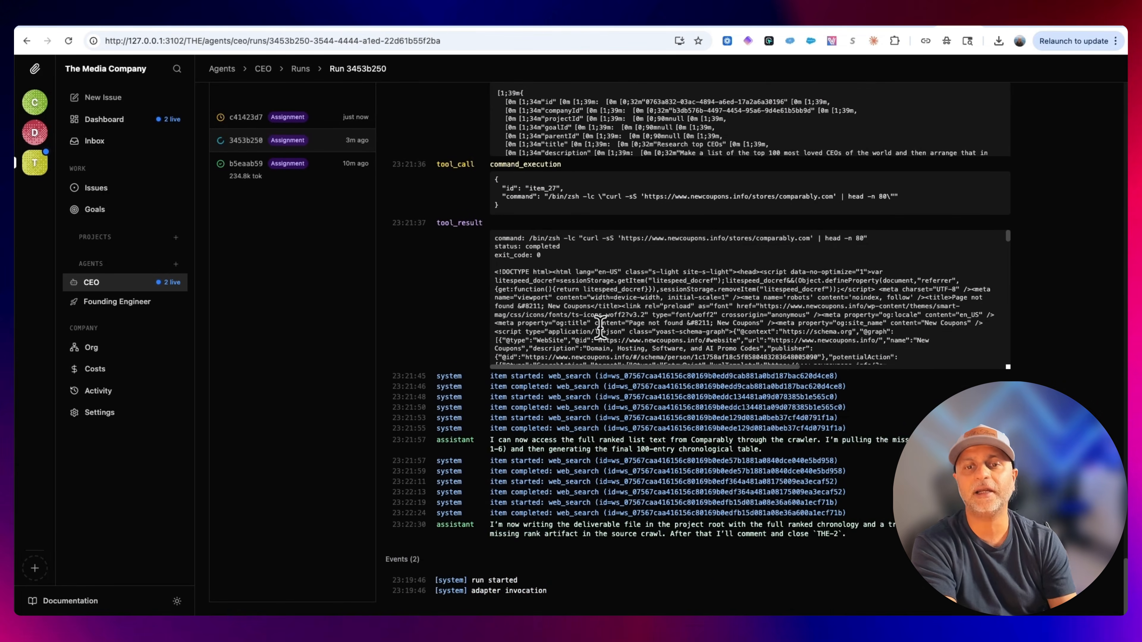
{"action": "scroll", "coordinate": [605, 402], "scroll_direction": "up", "scroll_amount": 20}
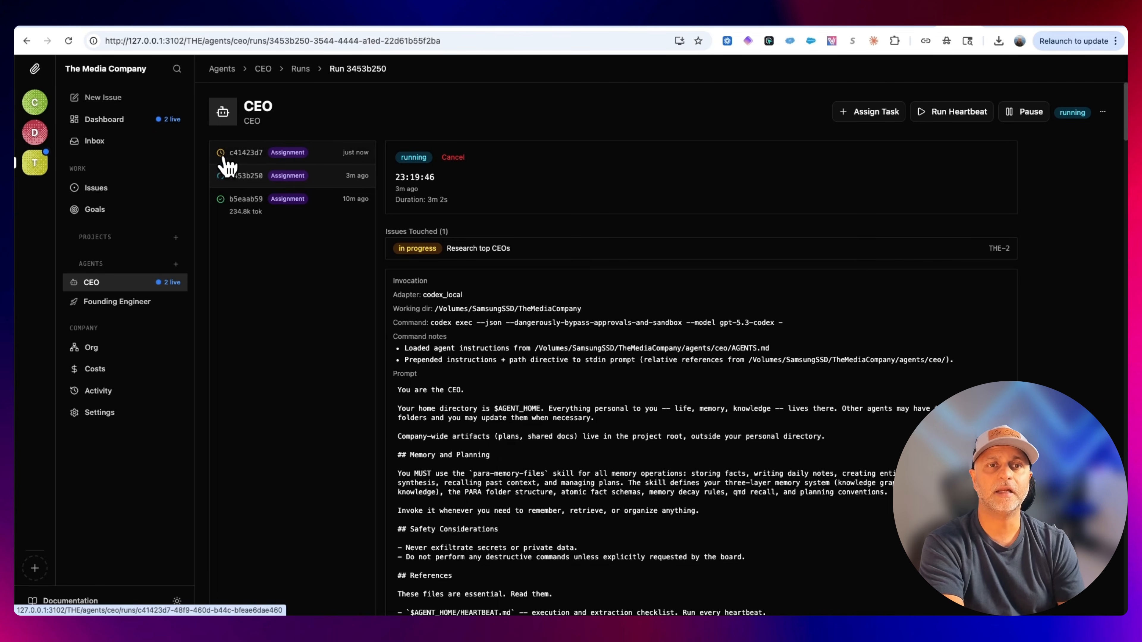
{"action": "left_click", "coordinate": [245, 157]}
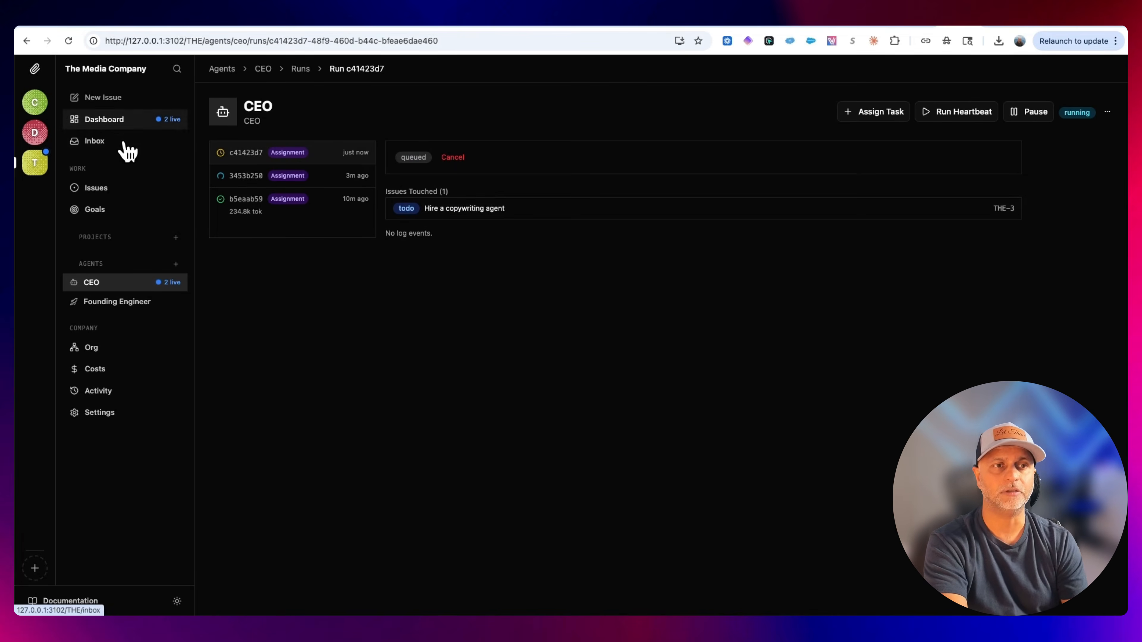
Check the dashboard, issues board and inbox, then open the "Research top CEOs" issue.
{"action": "left_click", "coordinate": [108, 121]}
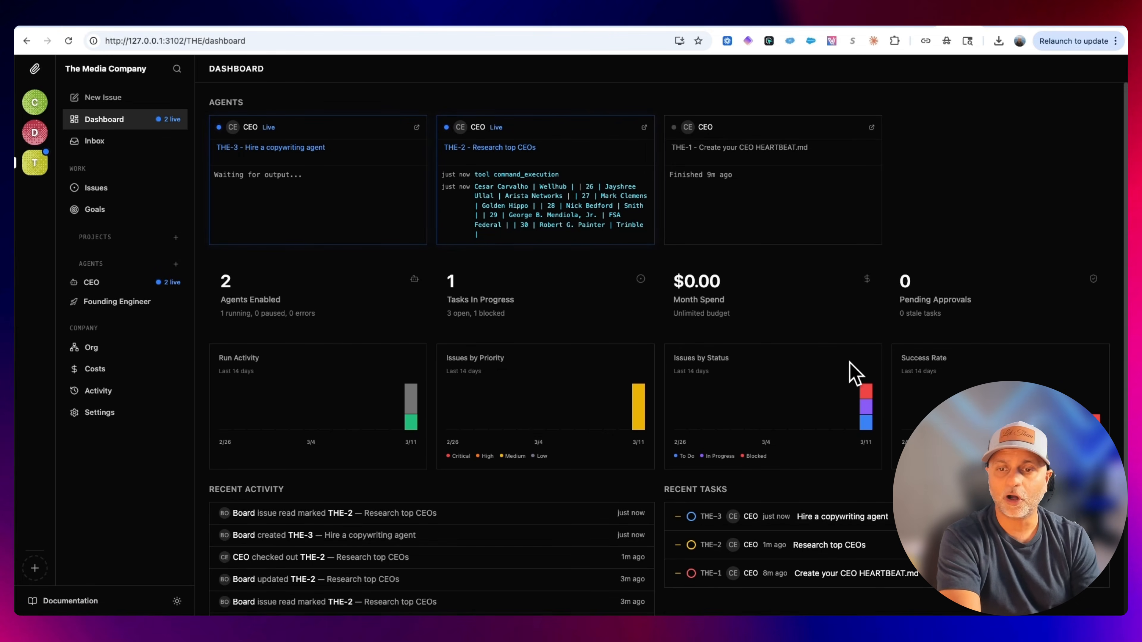
{"action": "scroll", "coordinate": [854, 373], "scroll_direction": "down", "scroll_amount": 3}
{"action": "scroll", "coordinate": [854, 374], "scroll_direction": "up", "scroll_amount": 3}
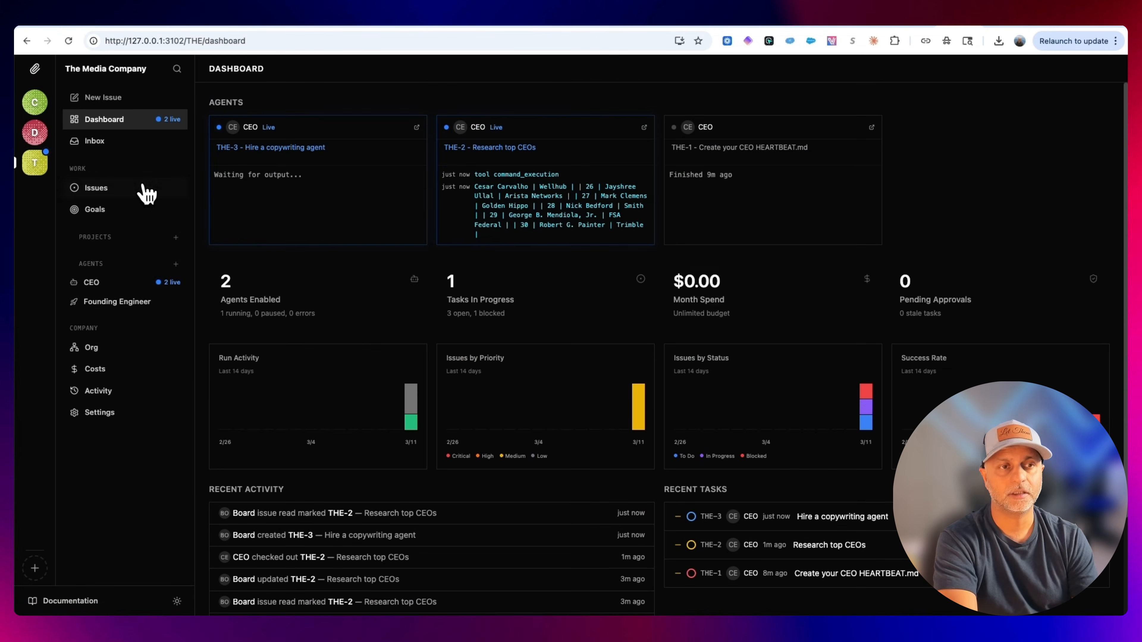
{"action": "left_click", "coordinate": [113, 191]}
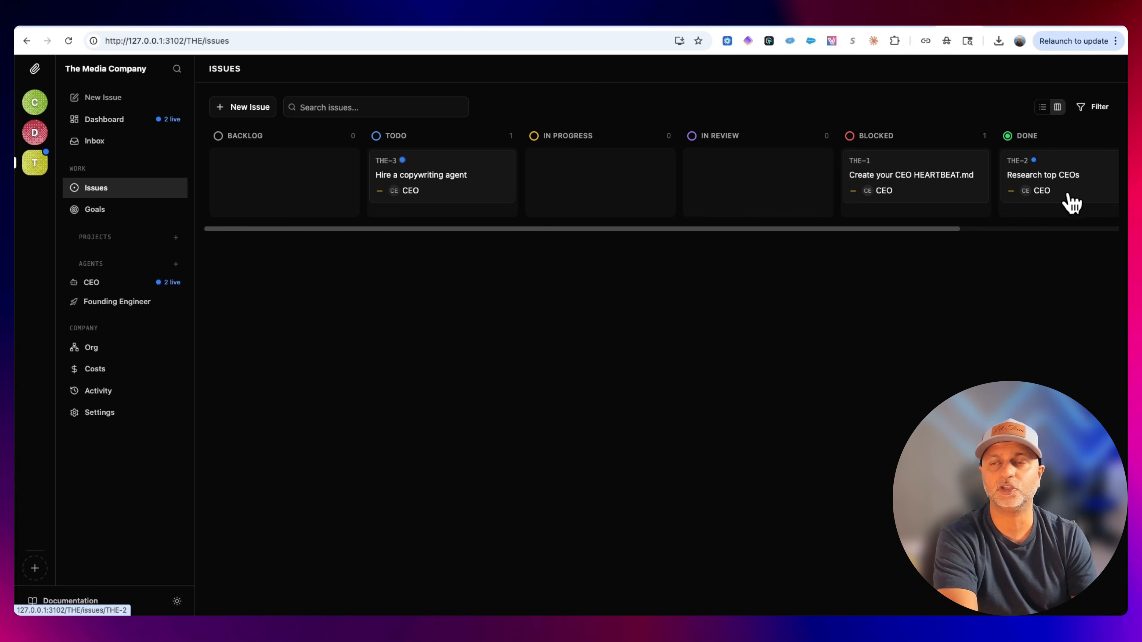
{"action": "left_click", "coordinate": [119, 145]}
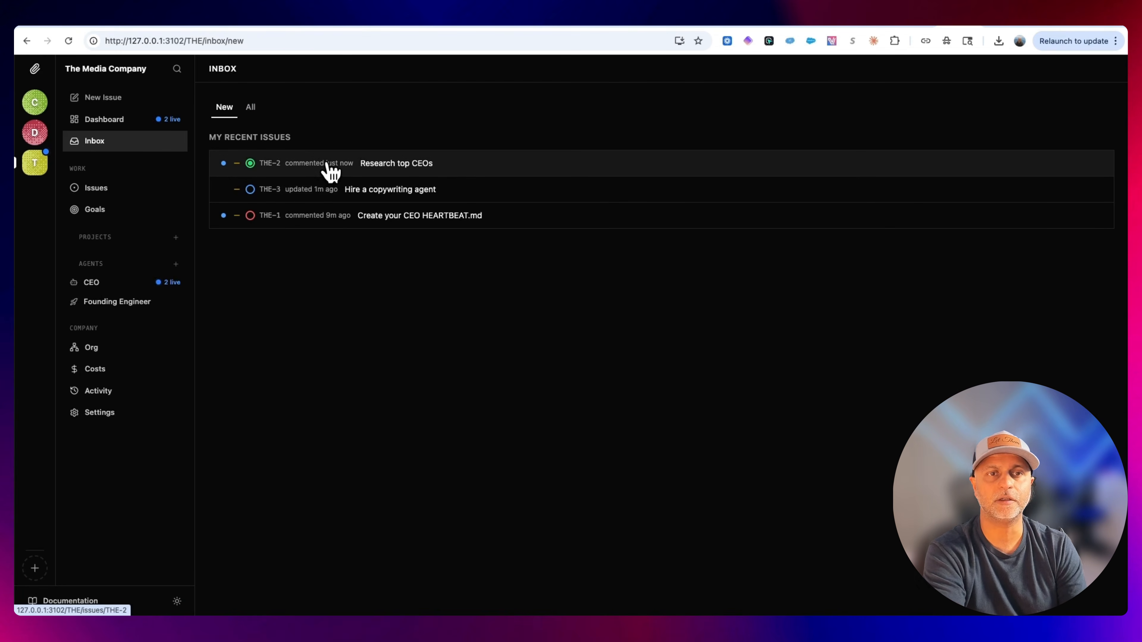
{"action": "left_click", "coordinate": [511, 170]}
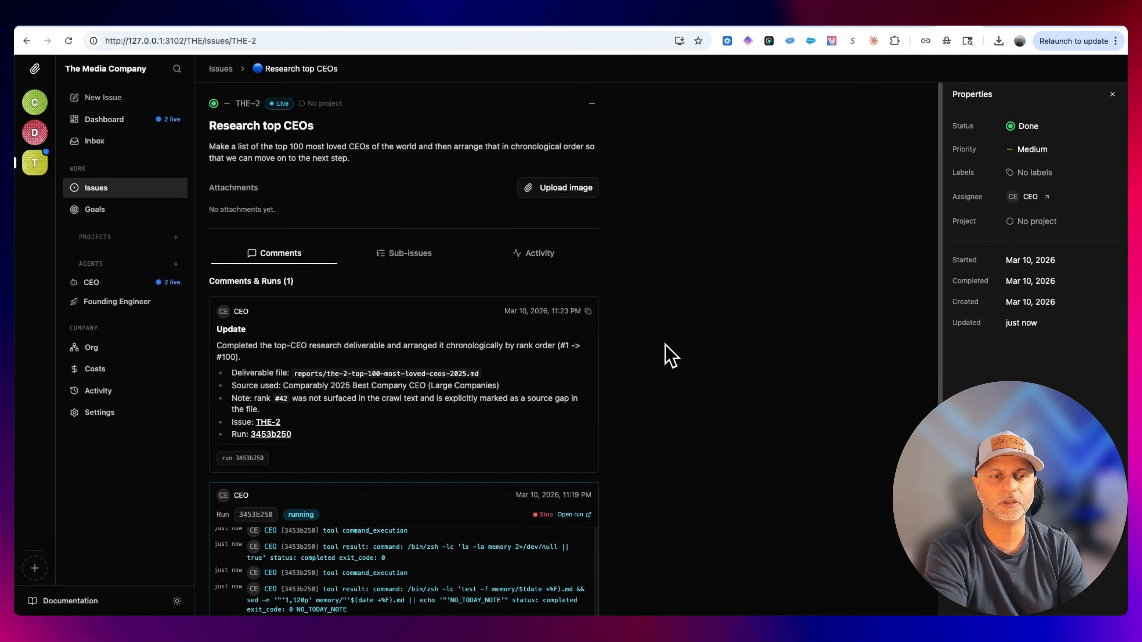
Read the CEO's completion comment on the research issue, selecting its summary and deliverable file path.
{"action": "scroll", "coordinate": [673, 354], "scroll_direction": "down", "scroll_amount": 4}
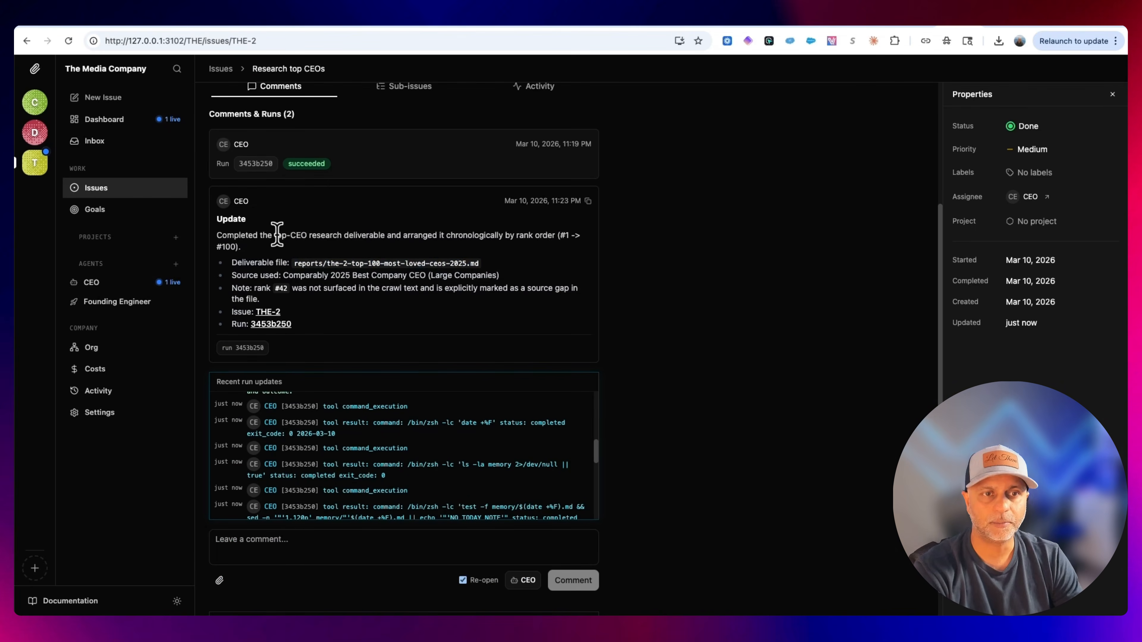
{"action": "left_click_drag", "start_coordinate": [222, 235], "coordinate": [318, 237]}
{"action": "left_click", "coordinate": [318, 254]}
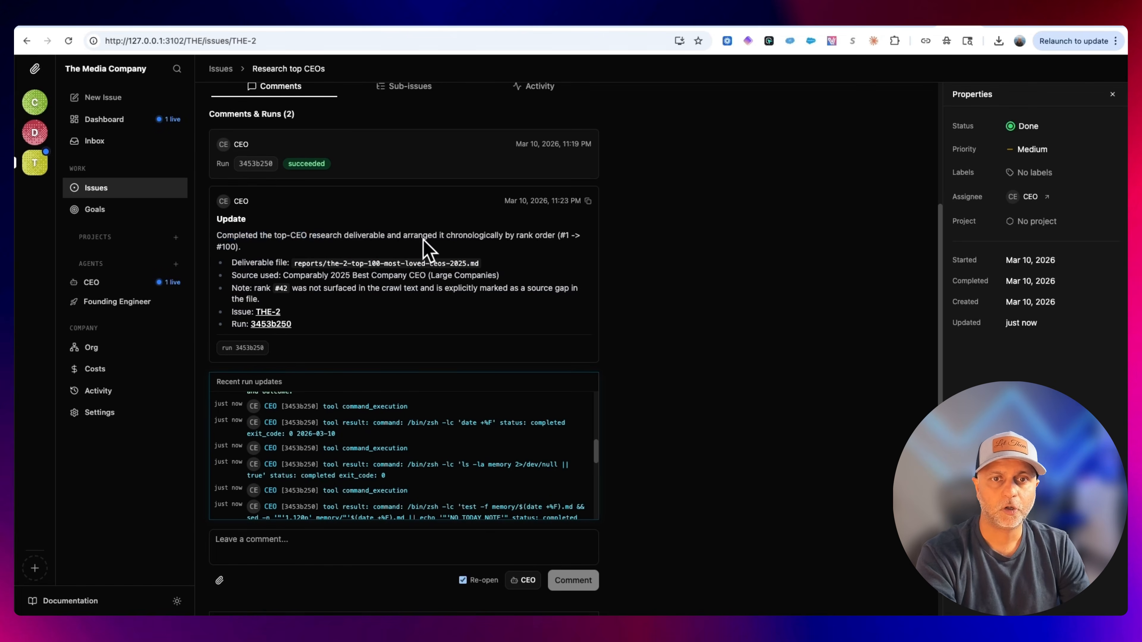
{"action": "left_click_drag", "start_coordinate": [423, 236], "coordinate": [526, 237]}
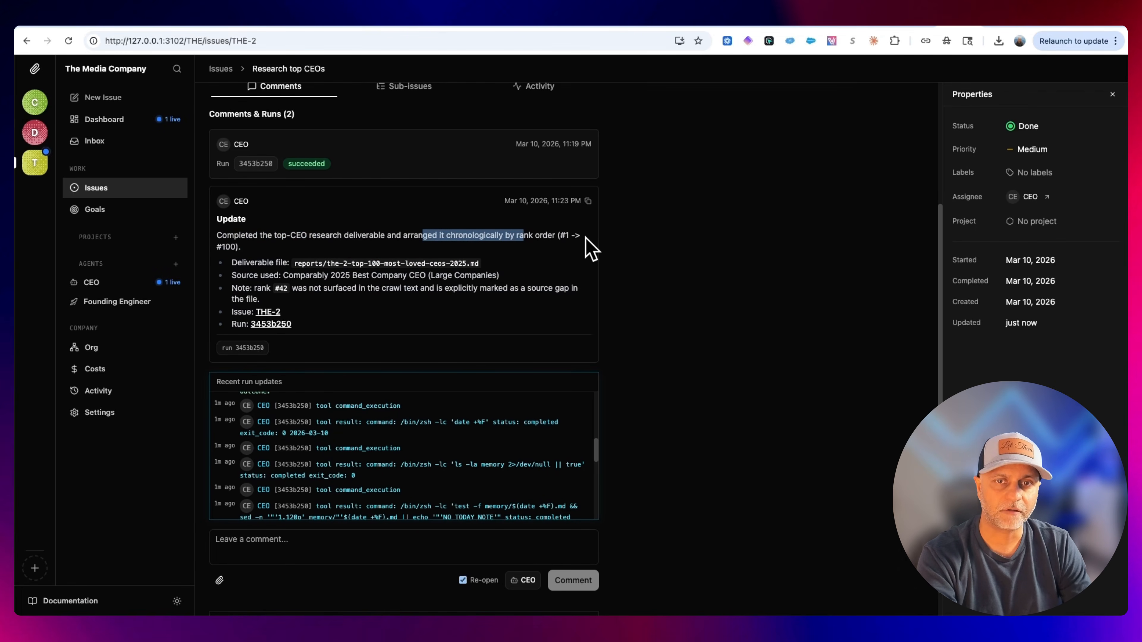
{"action": "left_click", "coordinate": [428, 271]}
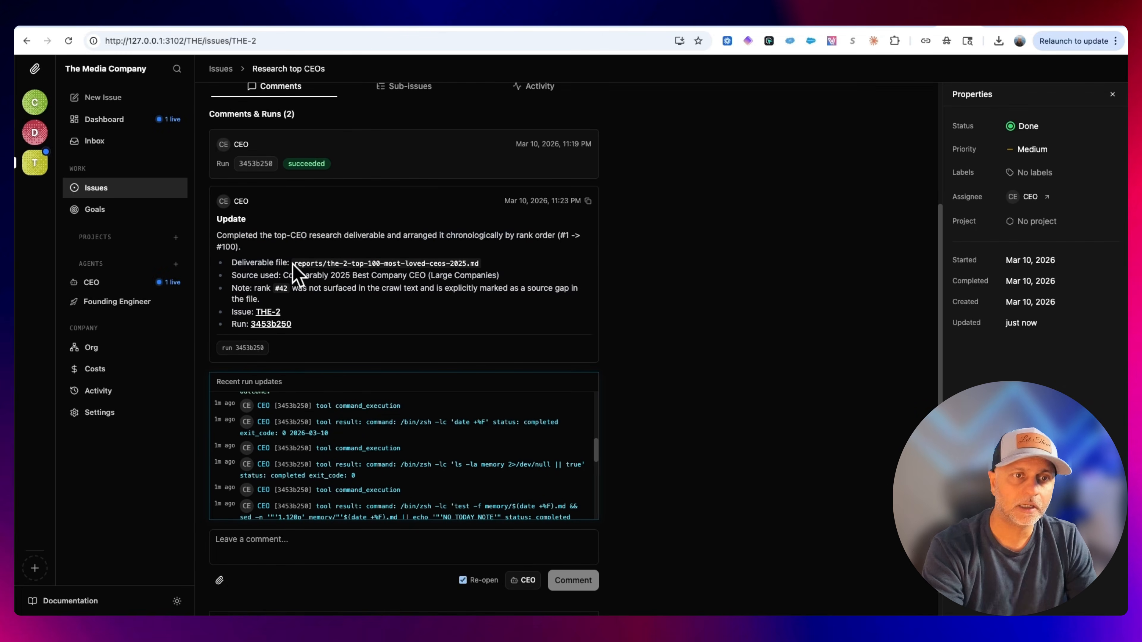
{"action": "left_click_drag", "start_coordinate": [294, 263], "coordinate": [481, 264]}
Browse to TheMediaCompany's reports folder and open the-2-top-100-most-loved-ceos-2025.md in TextEdit.
{"action": "left_click", "coordinate": [53, 596]}
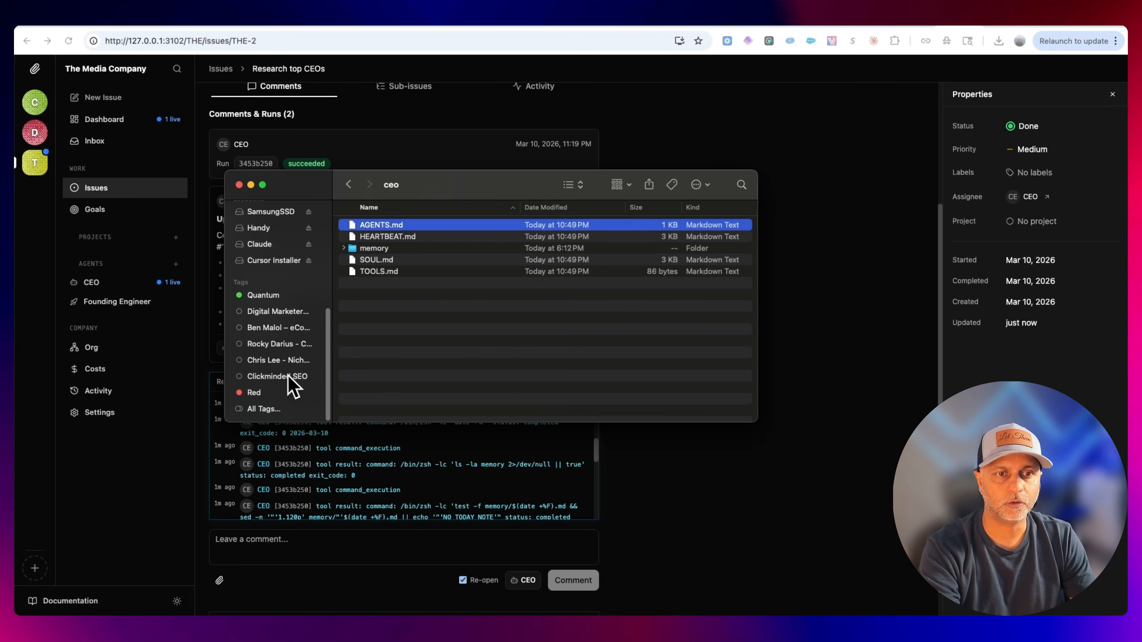
{"action": "scroll", "coordinate": [283, 342], "scroll_direction": "up", "scroll_amount": 3}
{"action": "left_click", "coordinate": [271, 275]}
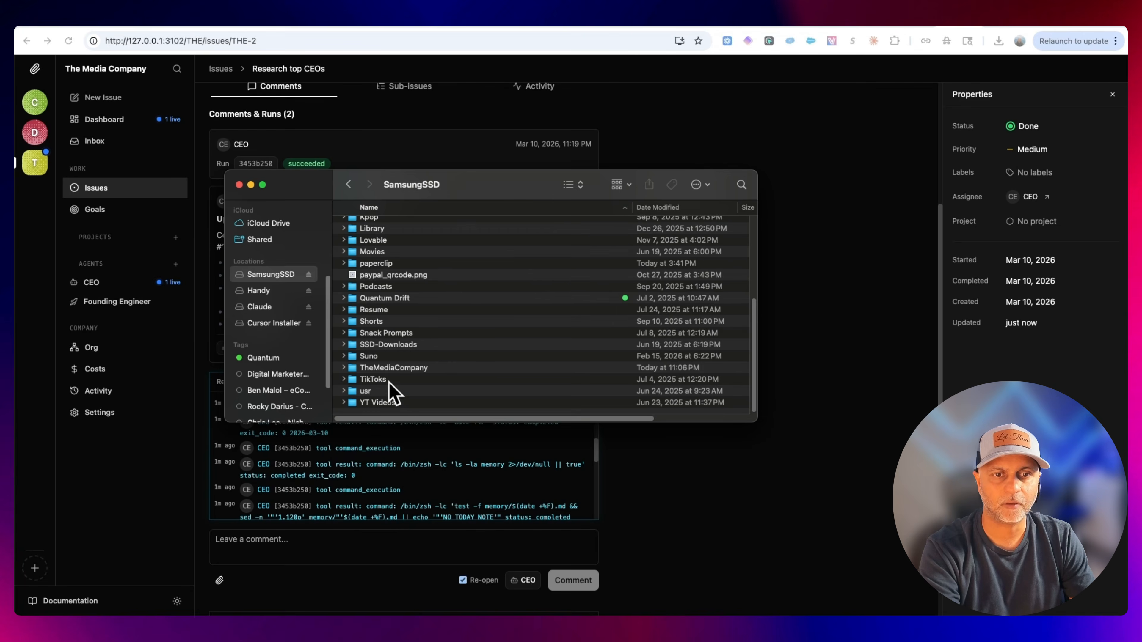
{"action": "left_click", "coordinate": [399, 369]}
{"action": "double_click", "coordinate": [399, 370]}
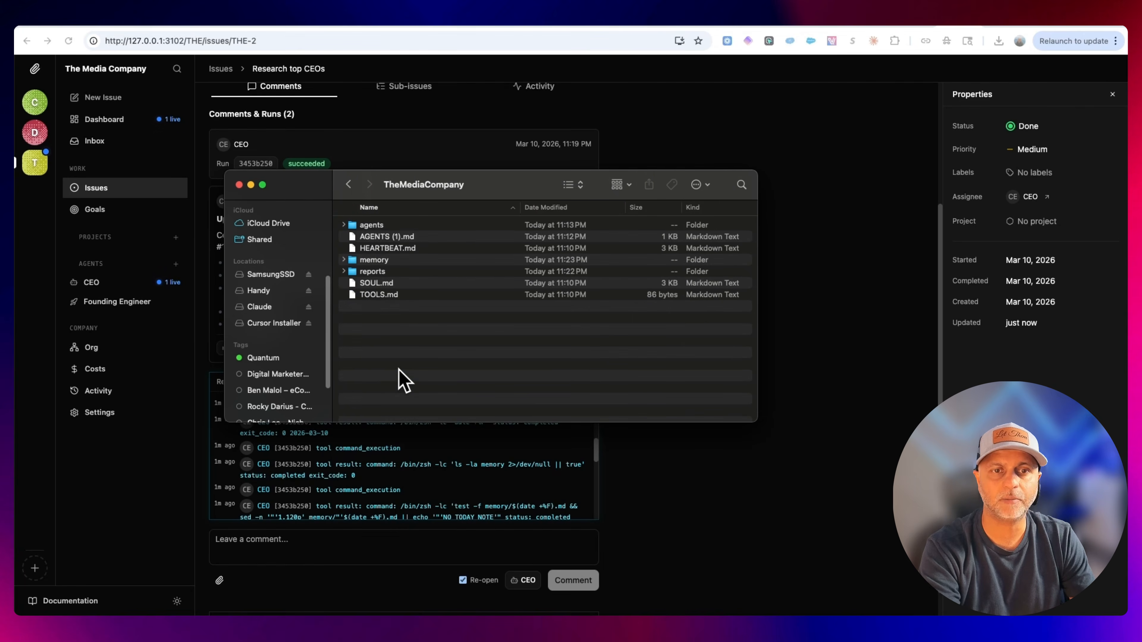
{"action": "double_click", "coordinate": [390, 273]}
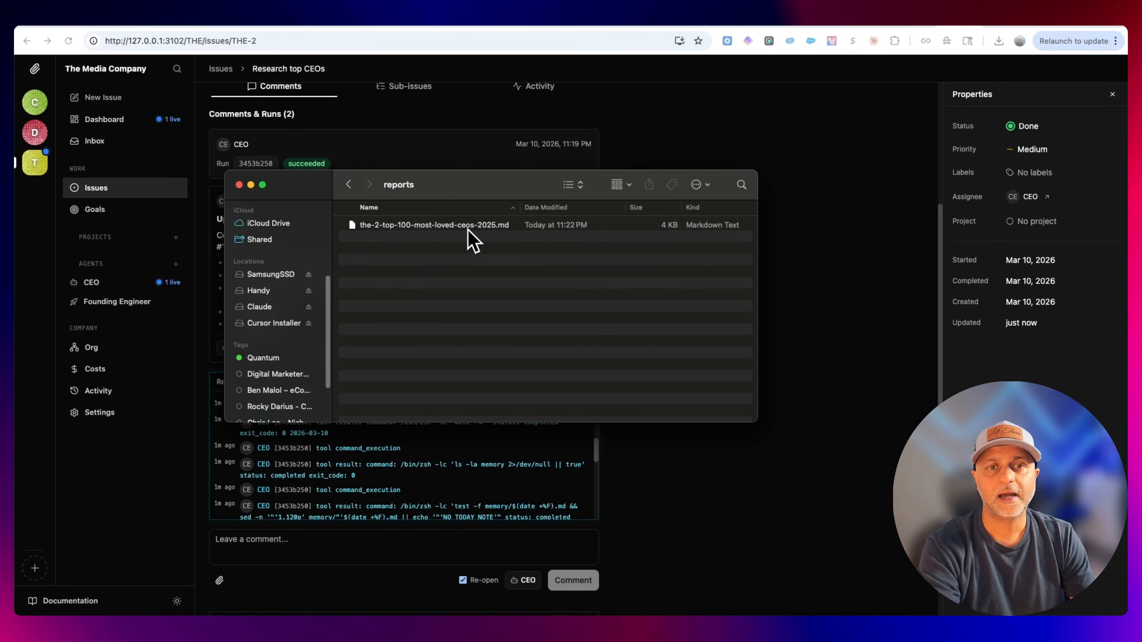
{"action": "left_click", "coordinate": [470, 227]}
{"action": "left_click_drag", "start_coordinate": [425, 185], "coordinate": [460, 330]}
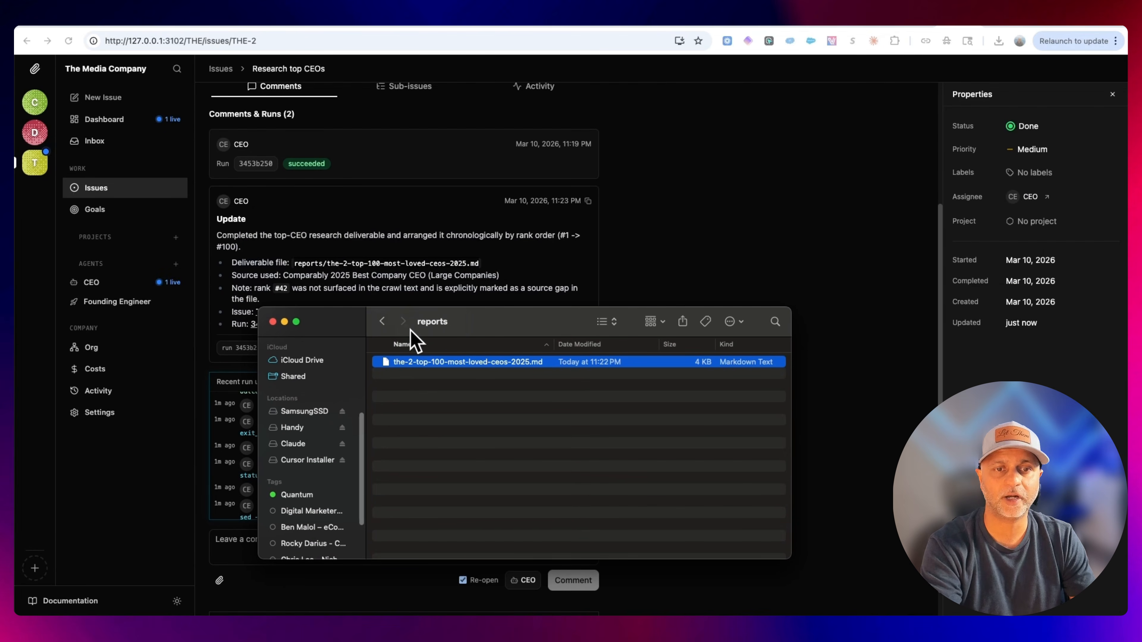
{"action": "right_click", "coordinate": [421, 363]}
{"action": "mouse_move", "coordinate": [450, 383]}
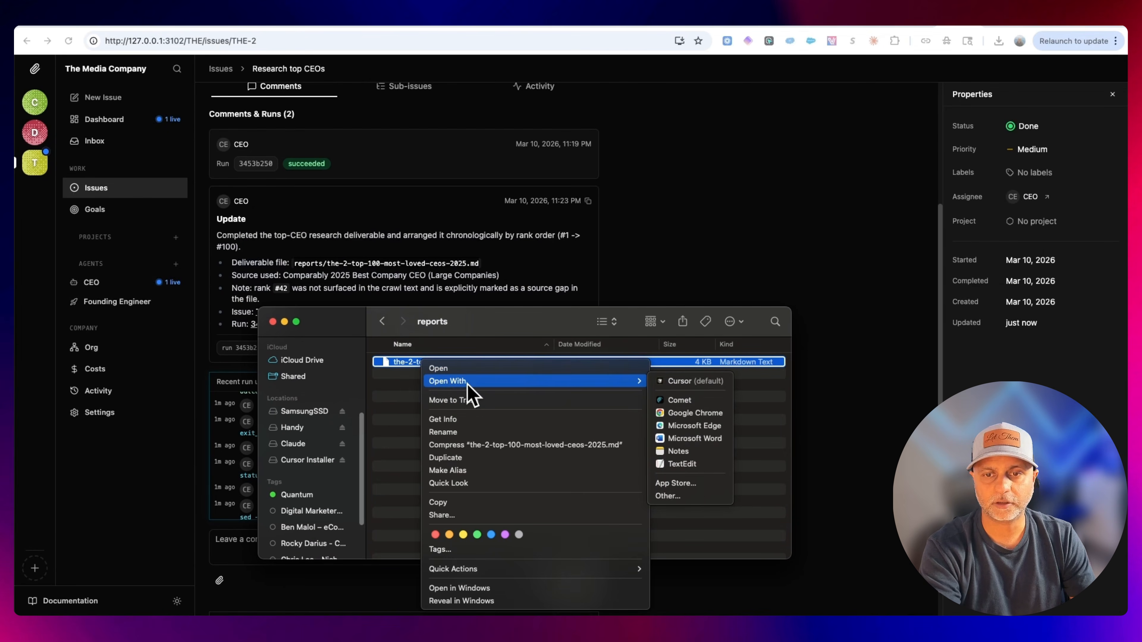
{"action": "left_click", "coordinate": [693, 463]}
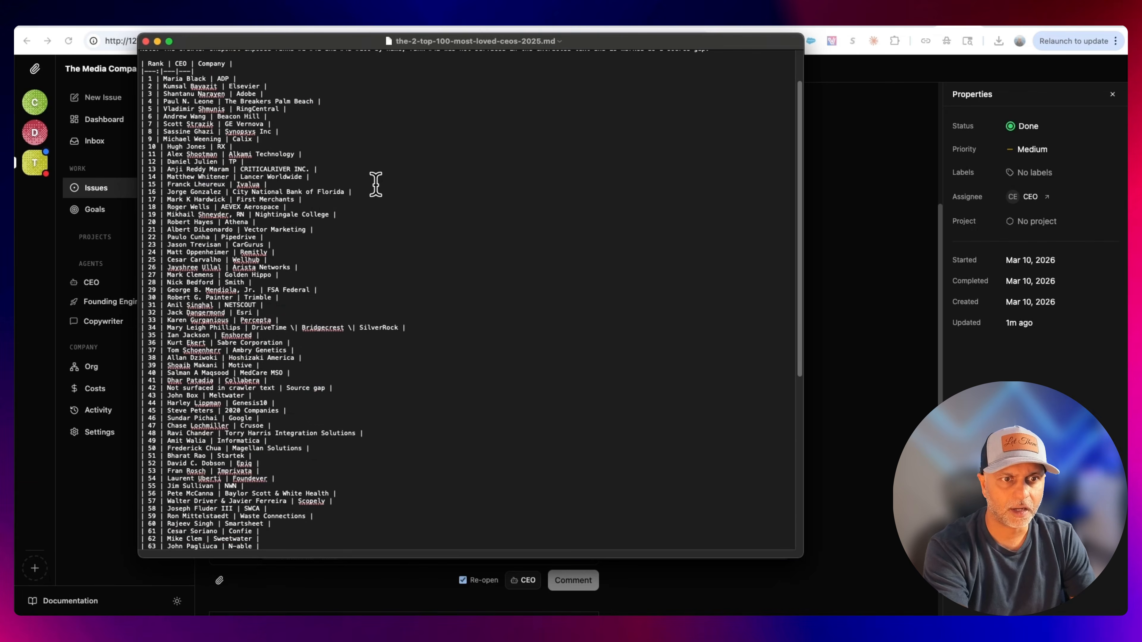
Scroll through the top-100 CEO list in the markdown file, then close the file and the Finder window.
{"action": "scroll", "coordinate": [376, 184], "scroll_direction": "down", "scroll_amount": 5}
{"action": "scroll", "coordinate": [379, 186], "scroll_direction": "down", "scroll_amount": 5}
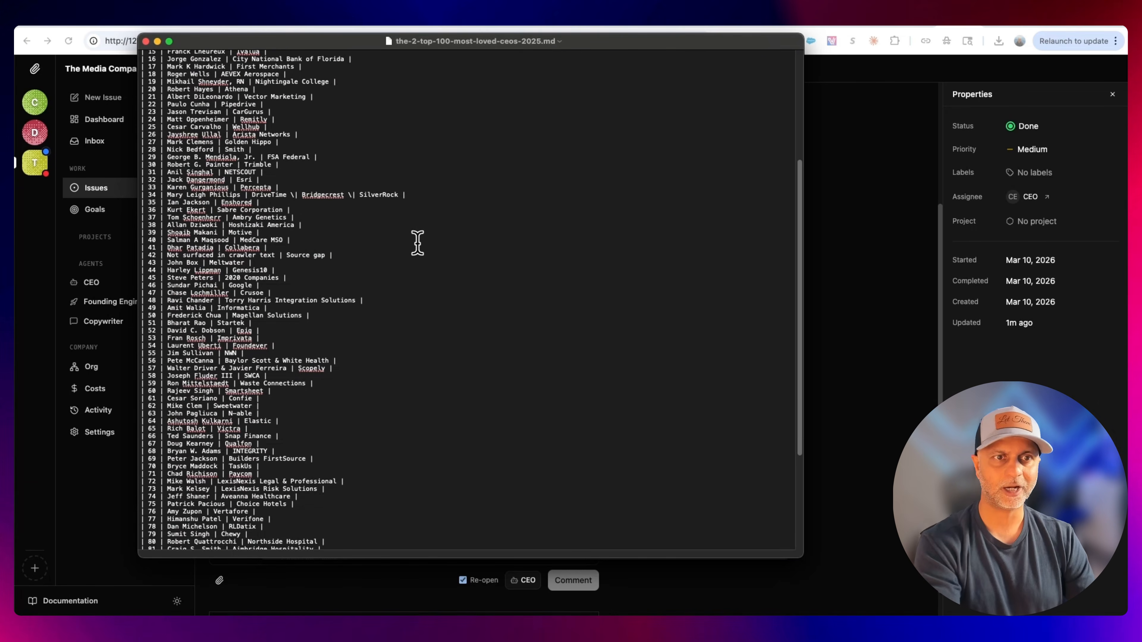
{"action": "scroll", "coordinate": [414, 242], "scroll_direction": "down", "scroll_amount": 3}
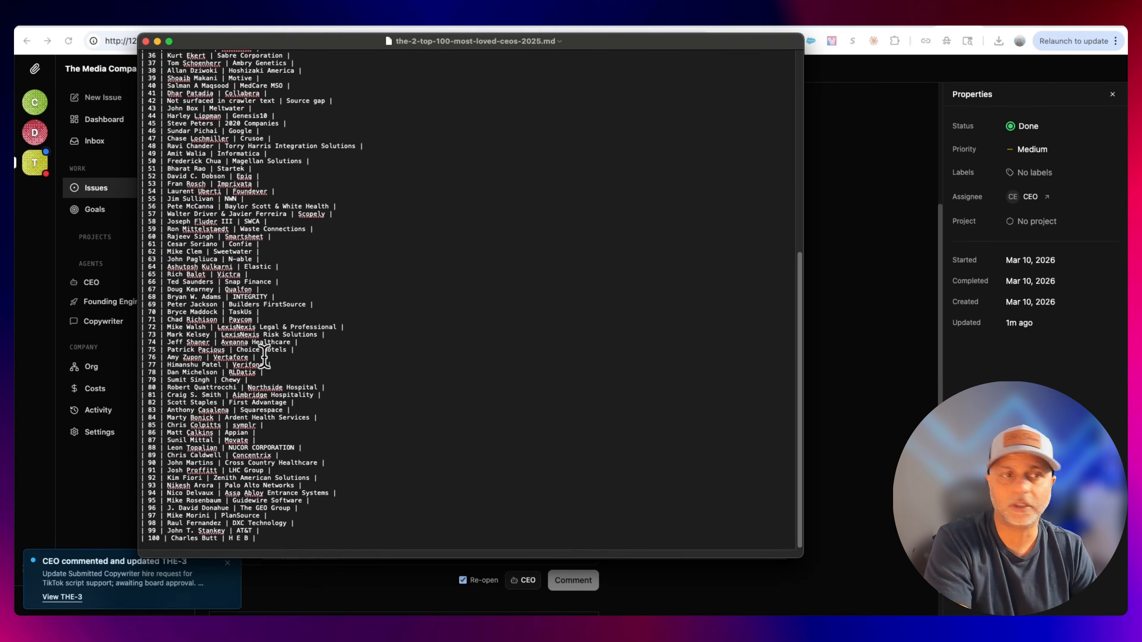
{"action": "left_click", "coordinate": [145, 41]}
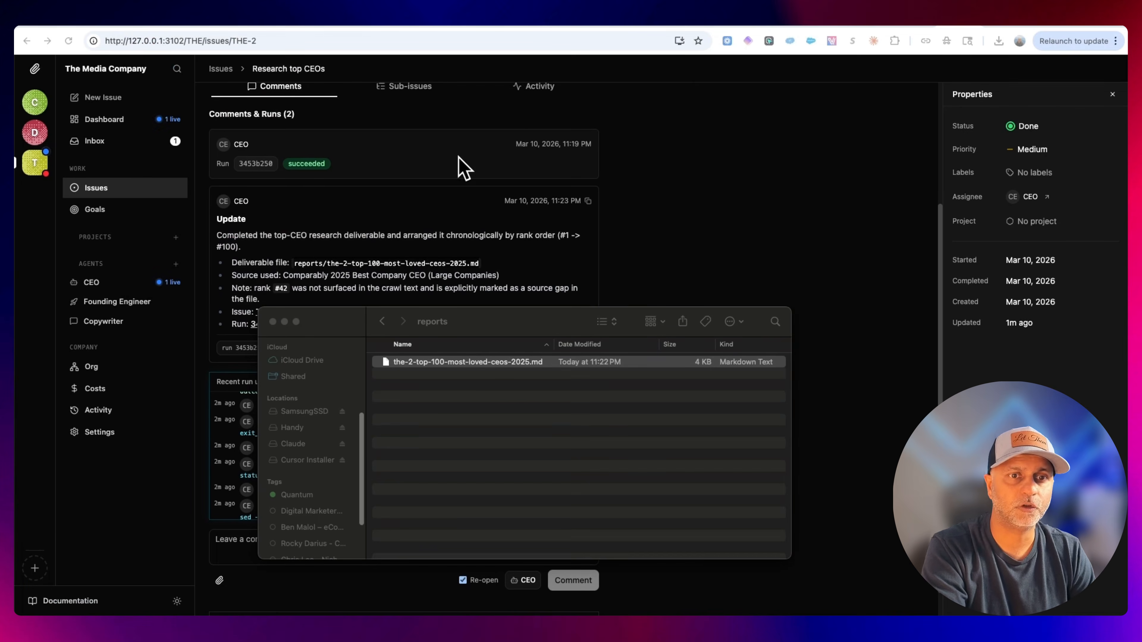
{"action": "left_click", "coordinate": [264, 321]}
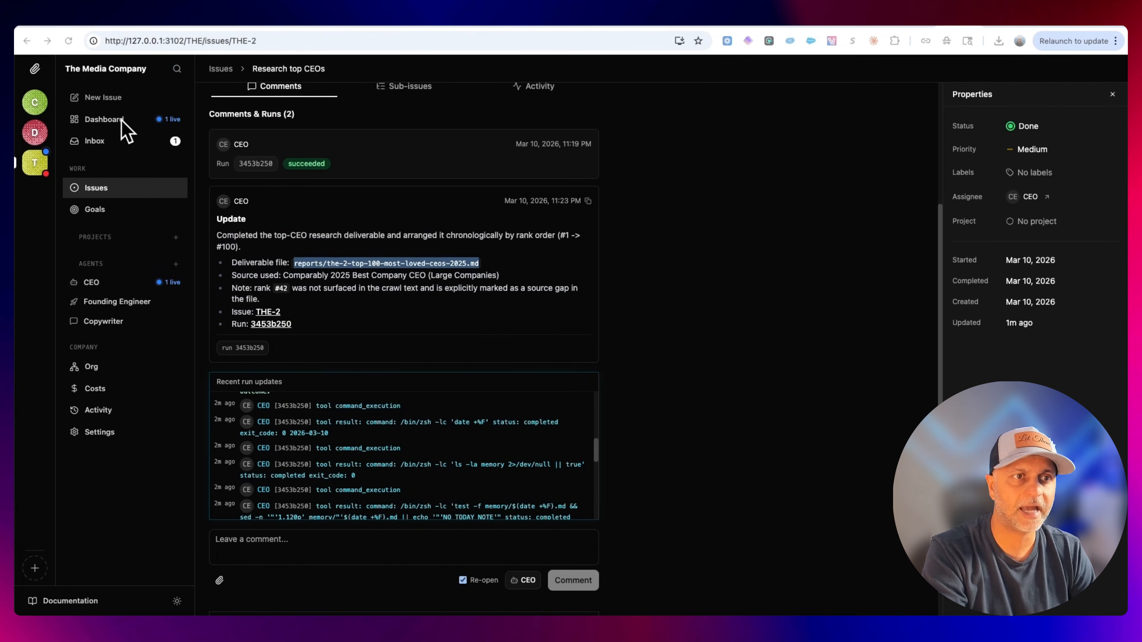
Review the dashboard, inbox and org chart, then approve the CEO's pending request to hire the TikTok Copywriter agent.
{"action": "left_click", "coordinate": [132, 125]}
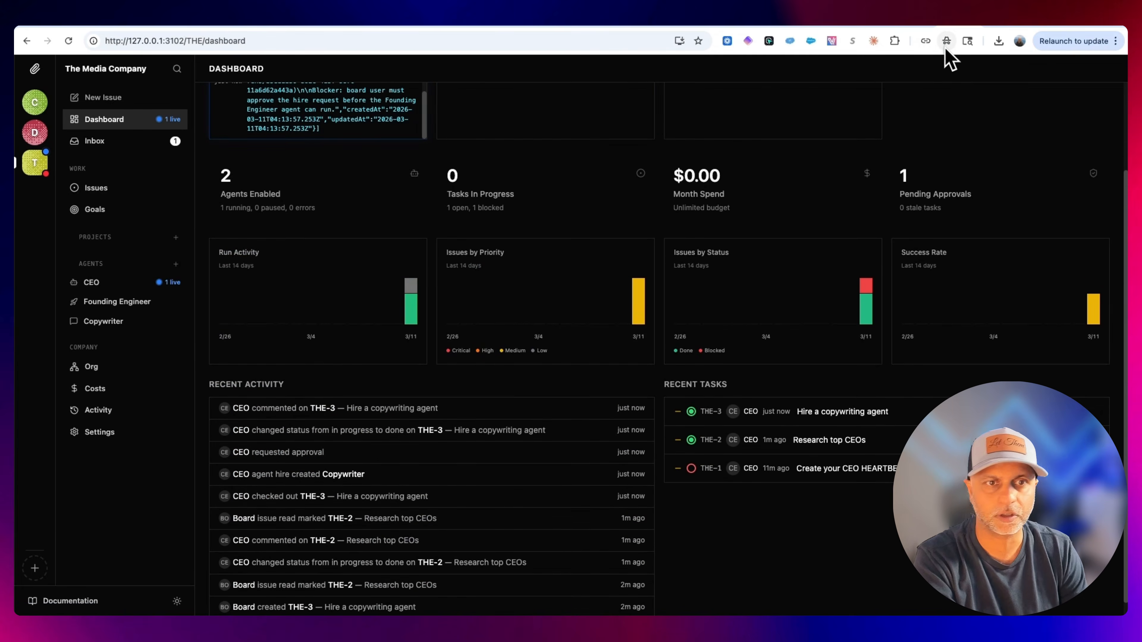
{"action": "left_click", "coordinate": [127, 145]}
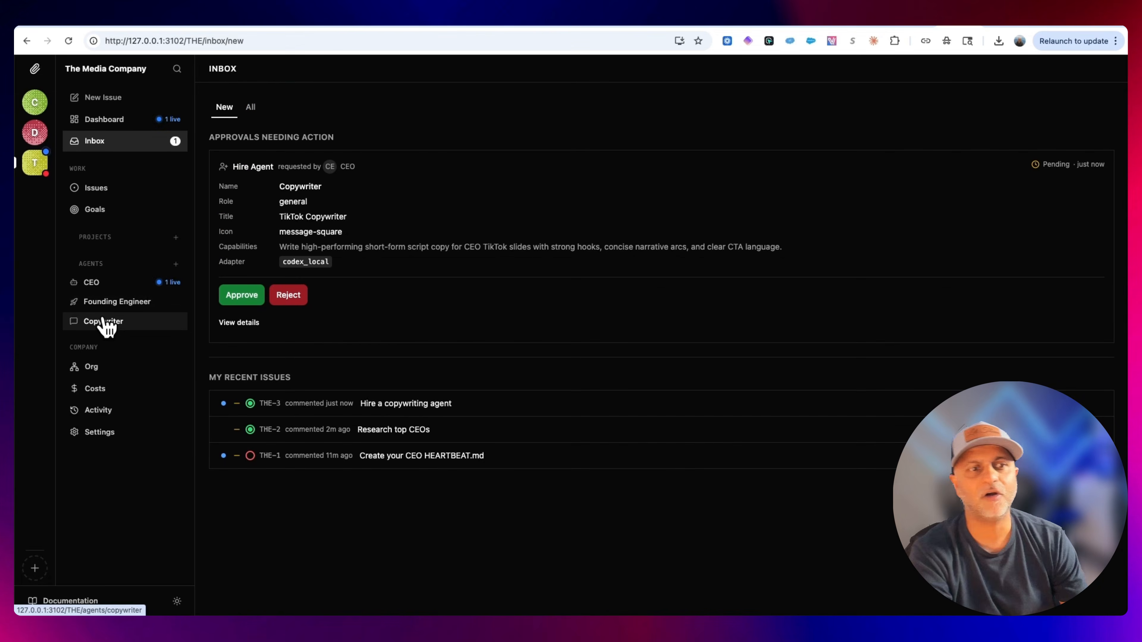
{"action": "left_click", "coordinate": [95, 368]}
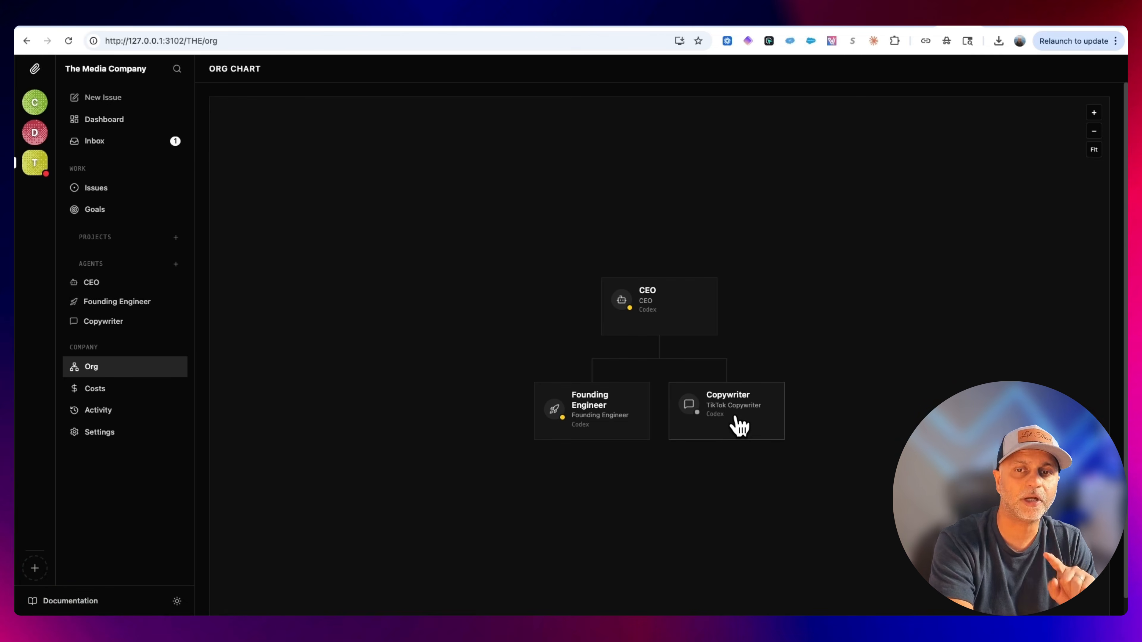
{"action": "left_click", "coordinate": [112, 152]}
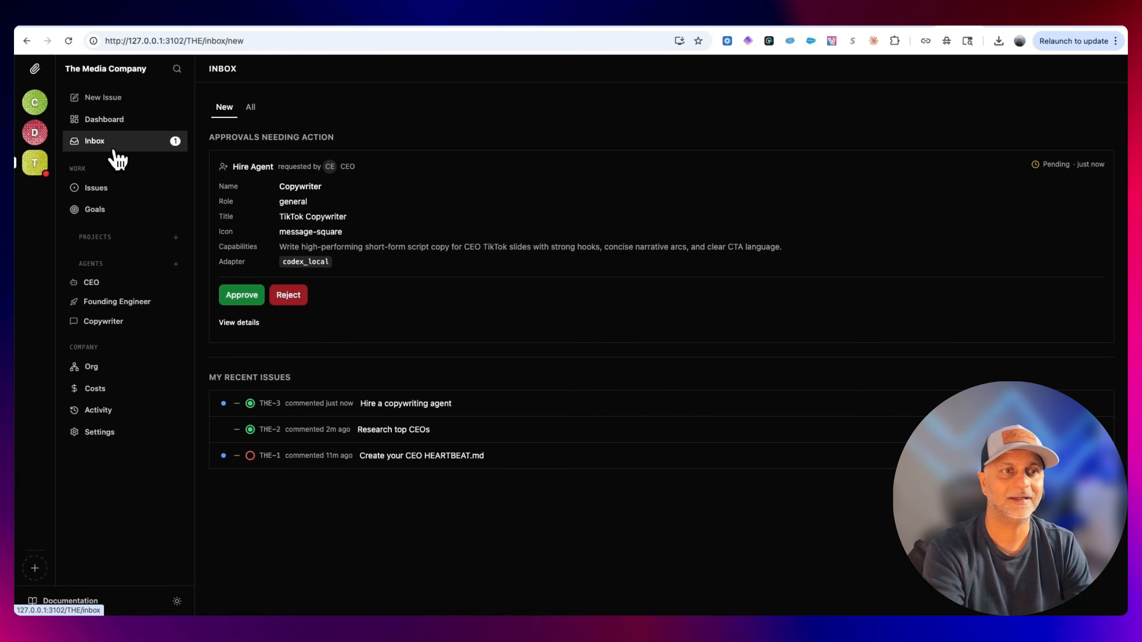
{"action": "left_click", "coordinate": [248, 297]}
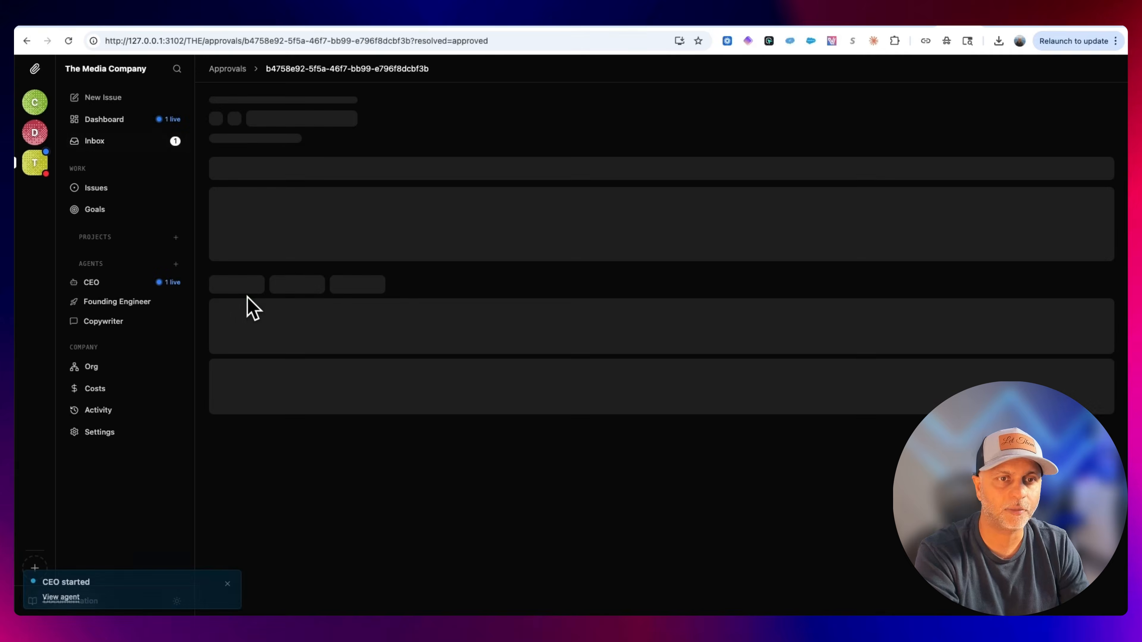
{"action": "left_click", "coordinate": [110, 147]}
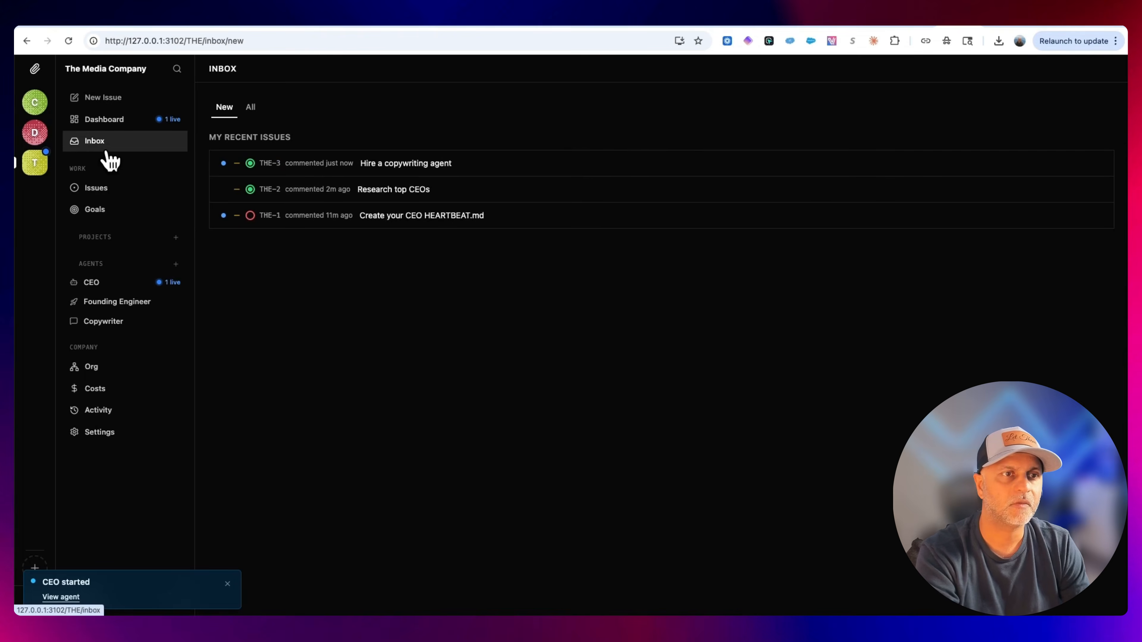
Create an issue "What's the next step?" for the CEO asking for a plan to reach ten thousand TikTok followers by end of March.
{"action": "left_click", "coordinate": [112, 189]}
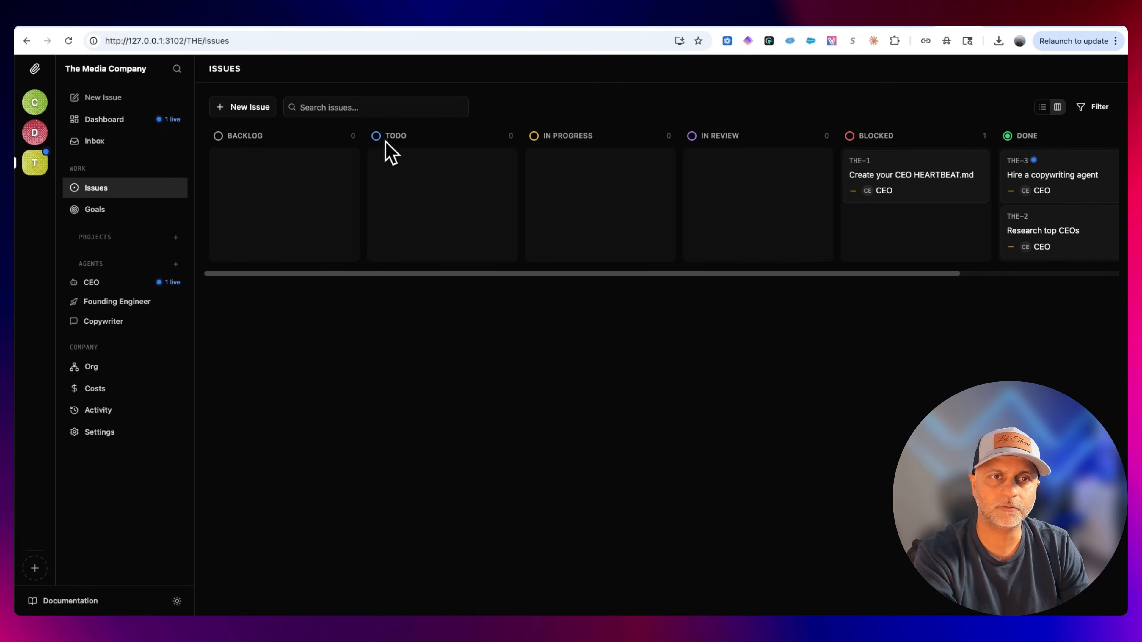
{"action": "left_click", "coordinate": [250, 108]}
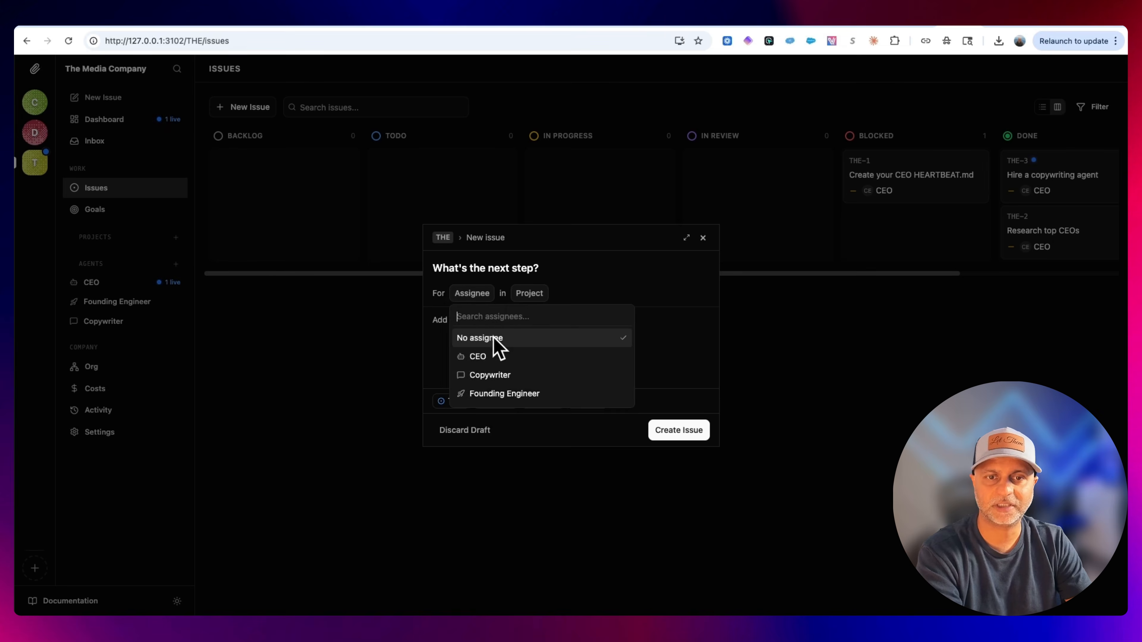
{"action": "left_click", "coordinate": [493, 355]}
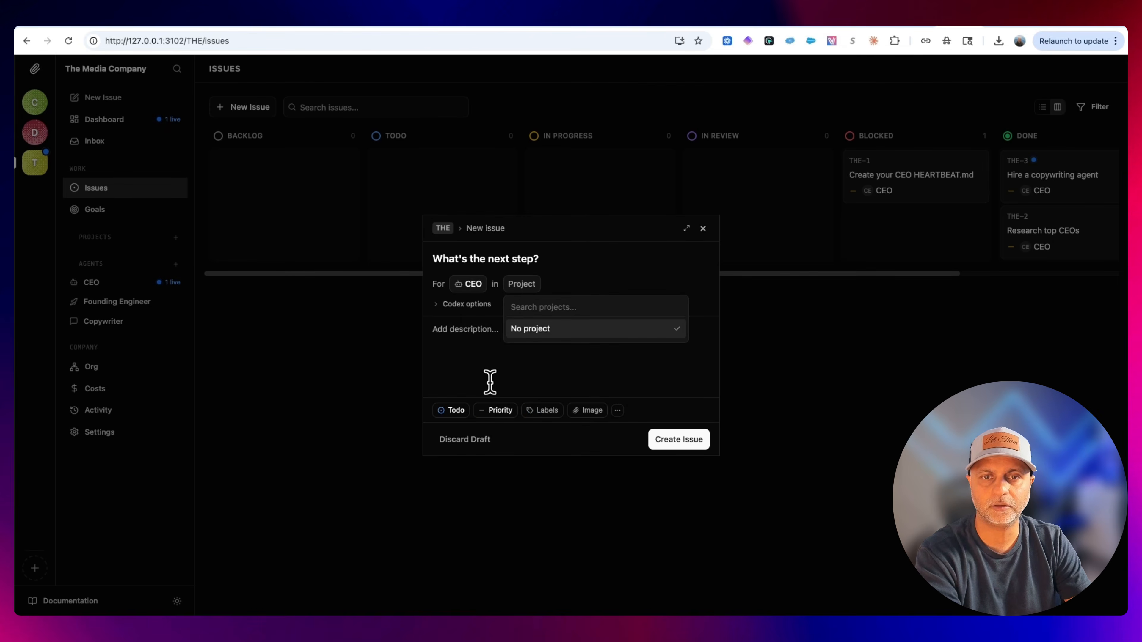
{"action": "left_click", "coordinate": [477, 336]}
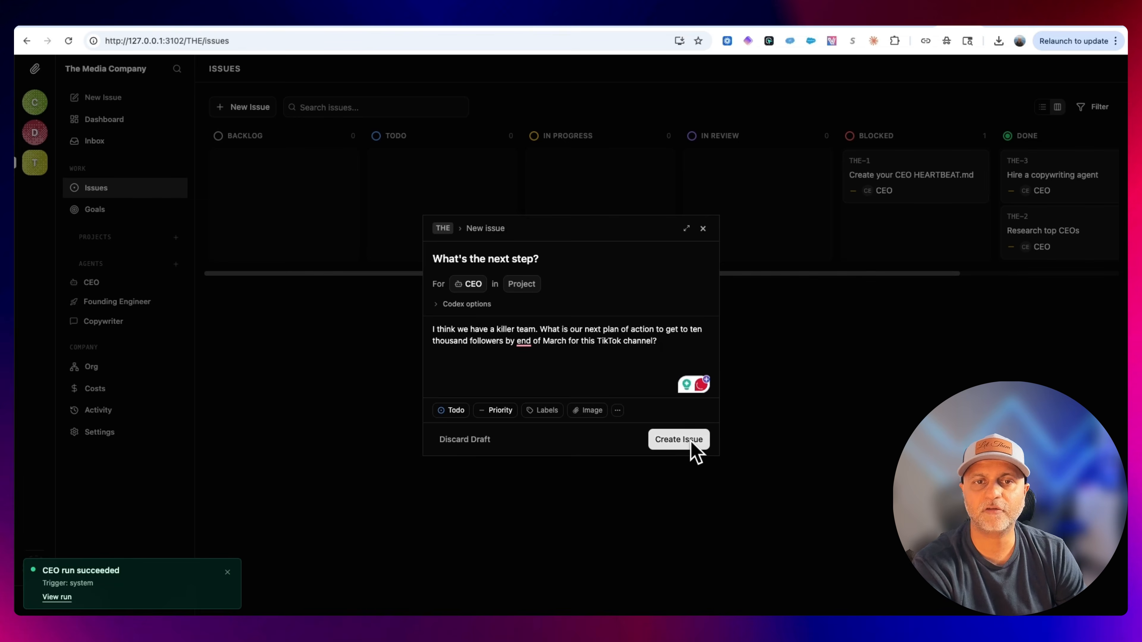
{"action": "left_click", "coordinate": [679, 439]}
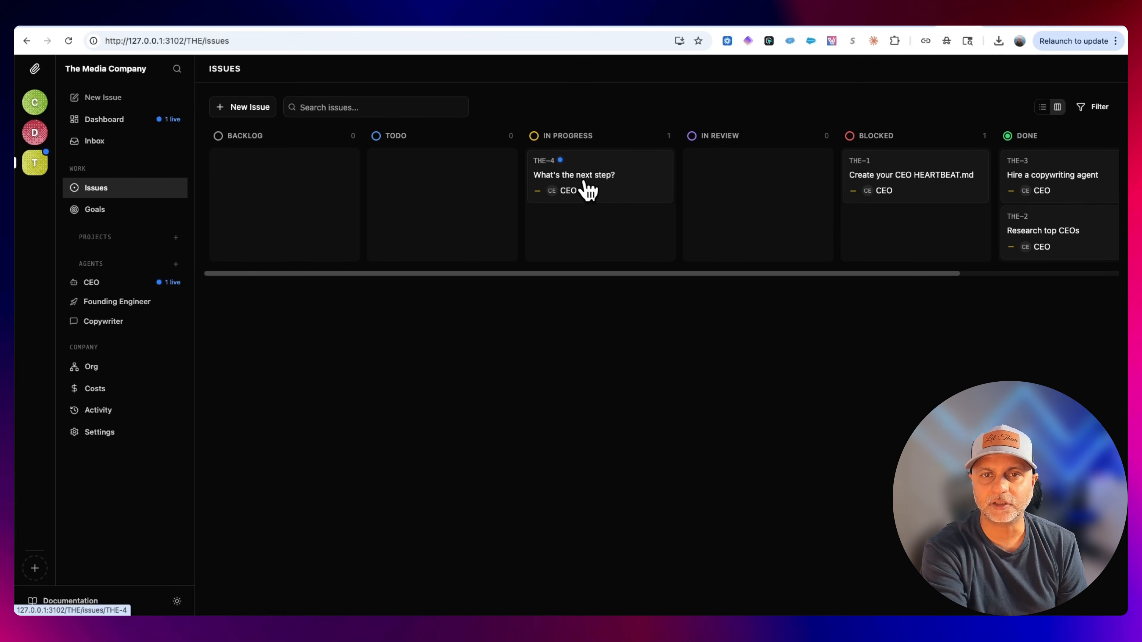
Open the new issue's CEO run and read through its log, selecting lines of the daily plan.
{"action": "left_click", "coordinate": [586, 189]}
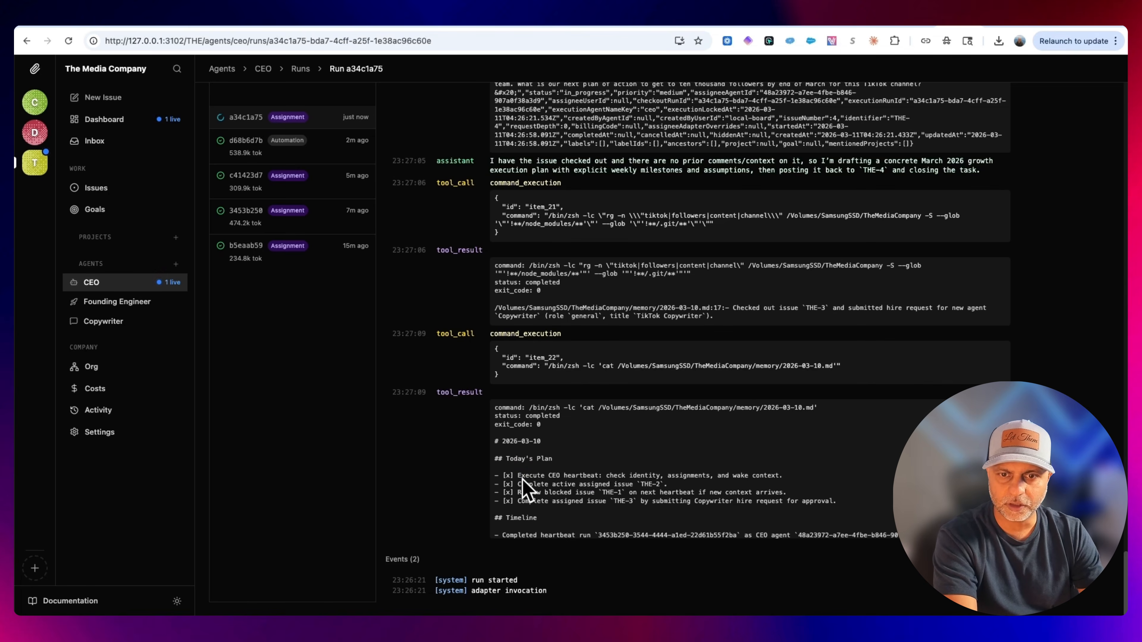
{"action": "left_click_drag", "start_coordinate": [519, 477], "coordinate": [765, 477]}
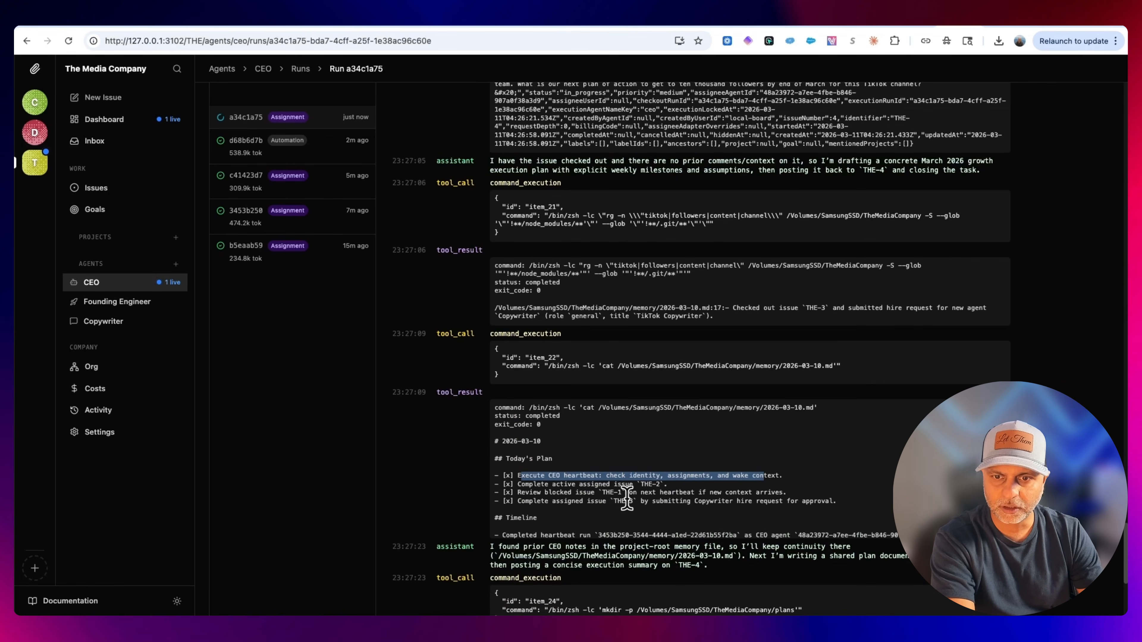
{"action": "left_click_drag", "start_coordinate": [606, 501], "coordinate": [634, 501]}
{"action": "scroll", "coordinate": [806, 523], "scroll_direction": "down", "scroll_amount": 5}
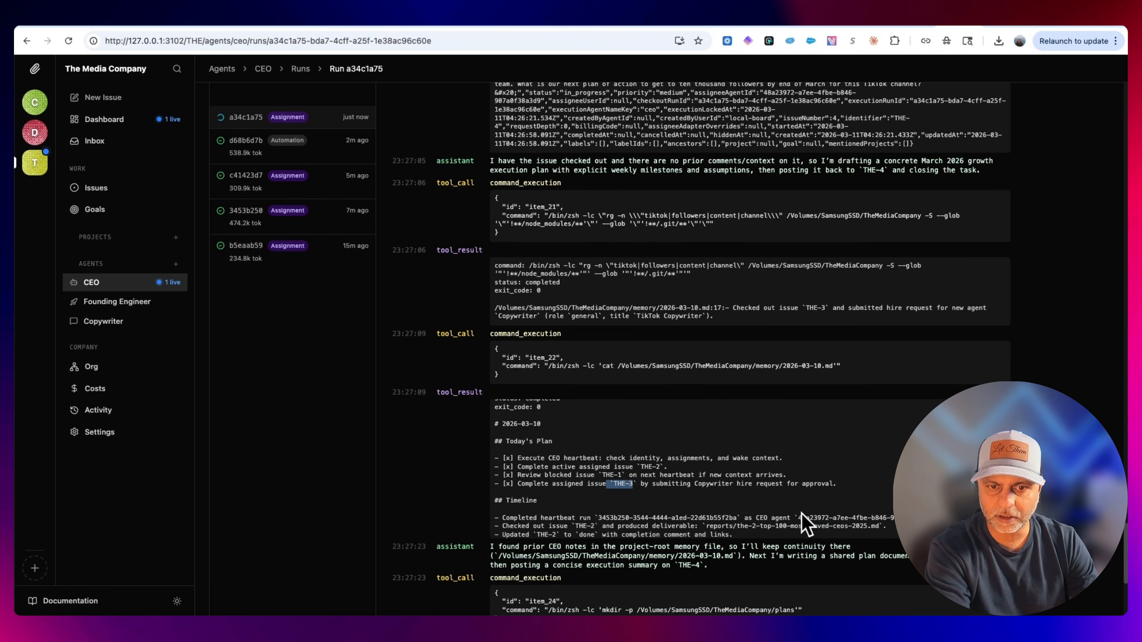
{"action": "scroll", "coordinate": [804, 490], "scroll_direction": "down", "scroll_amount": 10}
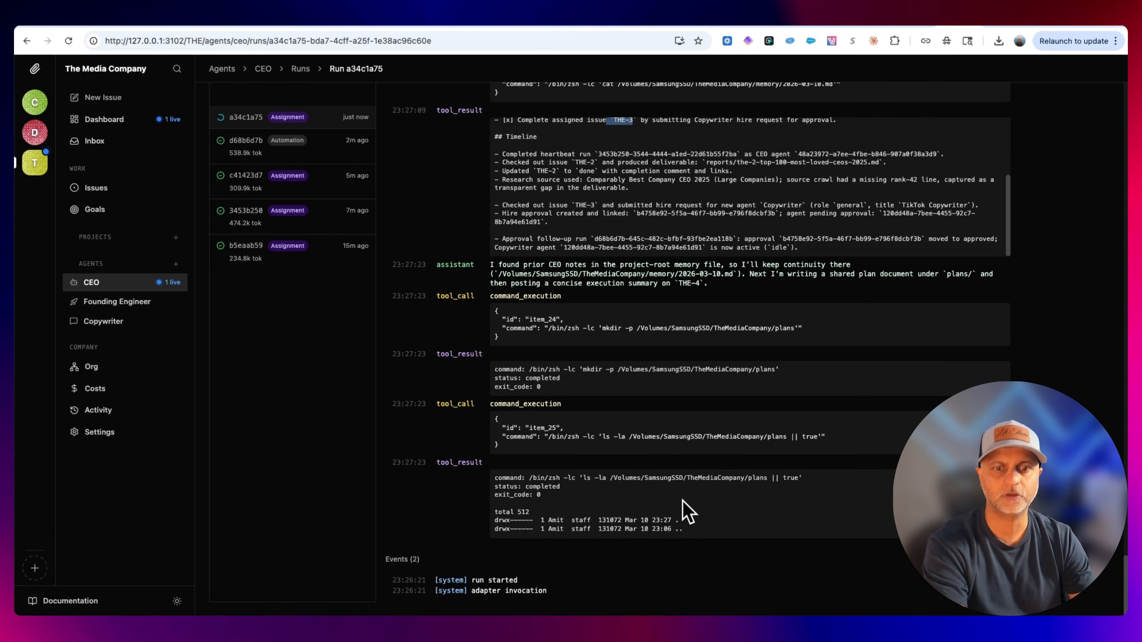
Check the dashboard, CEO agent page, inbox and issues board, then open the "What's the next step?" issue.
{"action": "left_click", "coordinate": [177, 130]}
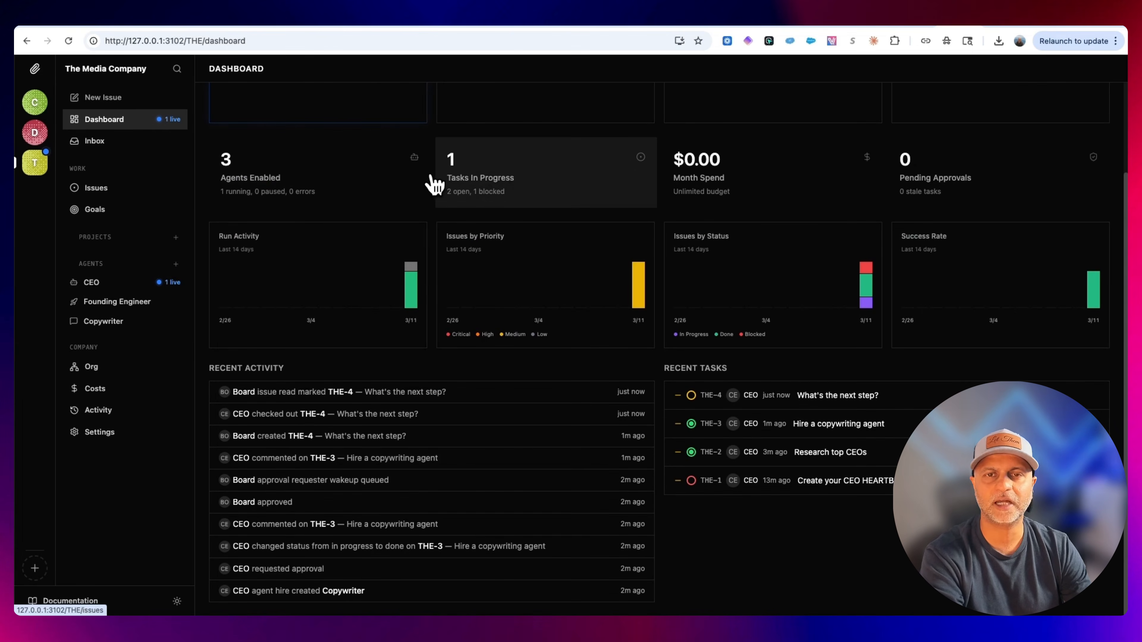
{"action": "left_click", "coordinate": [69, 40]}
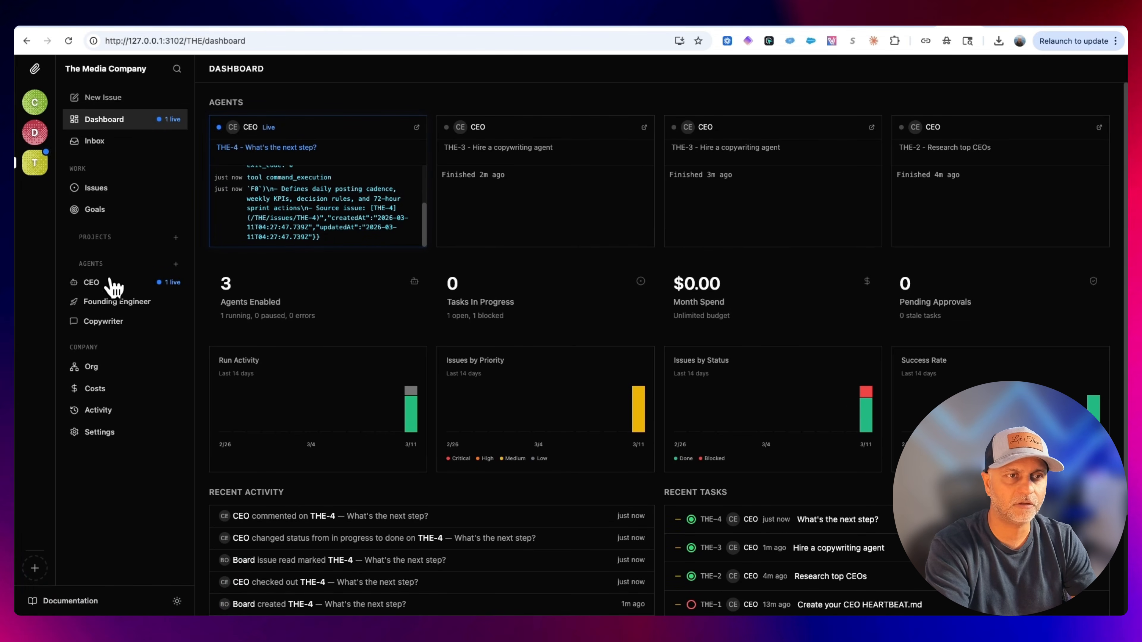
{"action": "left_click", "coordinate": [106, 290]}
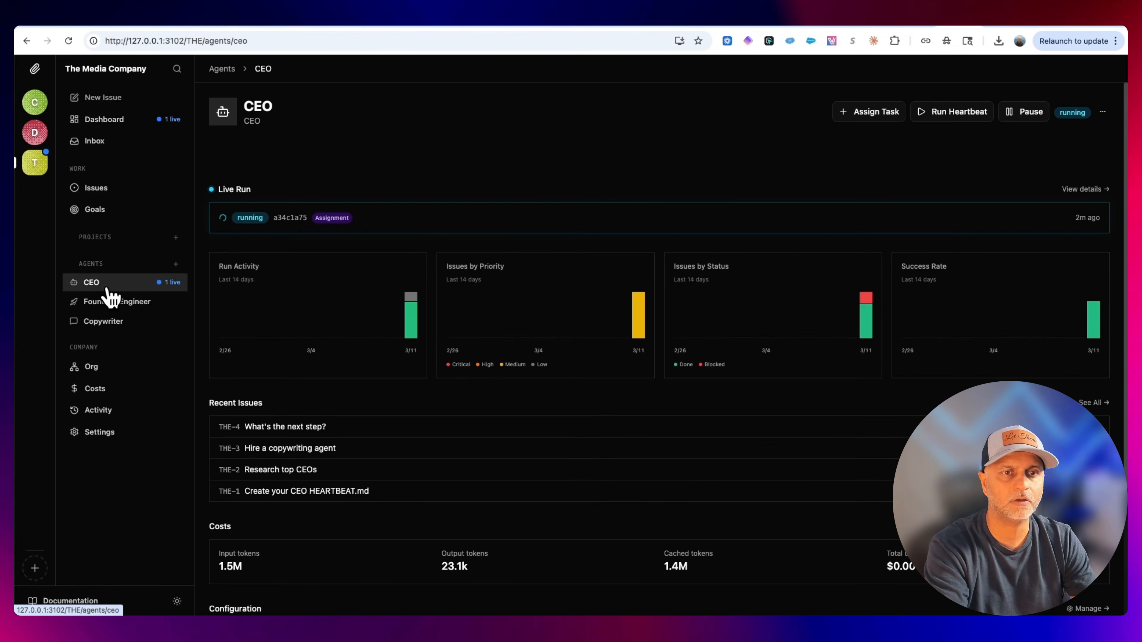
{"action": "left_click", "coordinate": [121, 122]}
{"action": "left_click", "coordinate": [124, 141]}
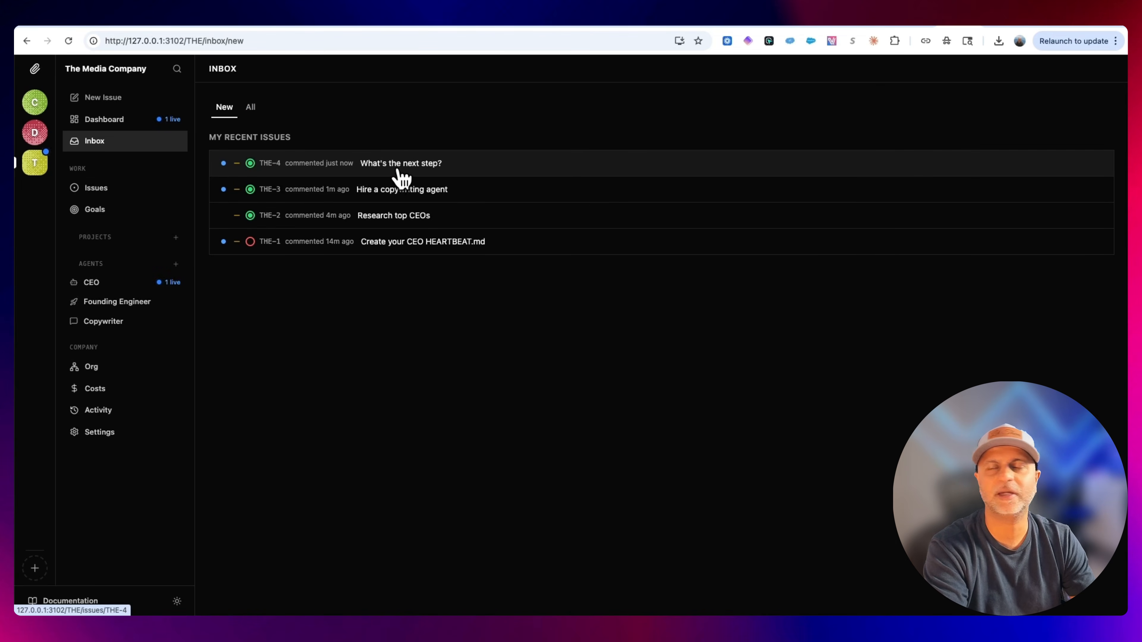
{"action": "left_click", "coordinate": [134, 192]}
{"action": "scroll", "coordinate": [910, 221], "scroll_direction": "right", "scroll_amount": 5}
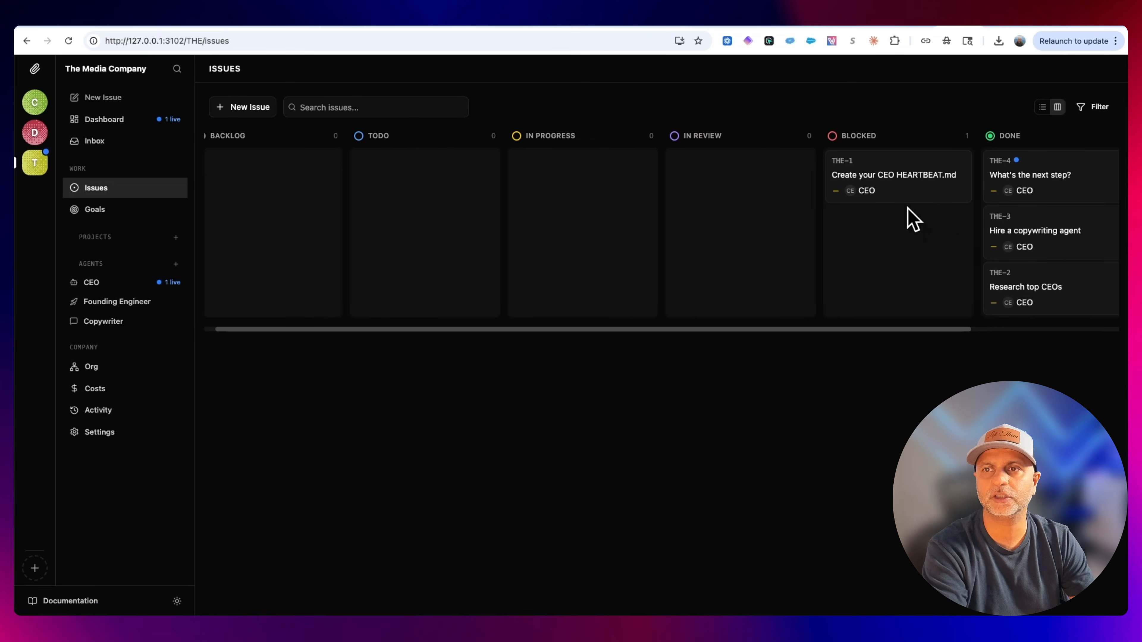
{"action": "left_click", "coordinate": [880, 179]}
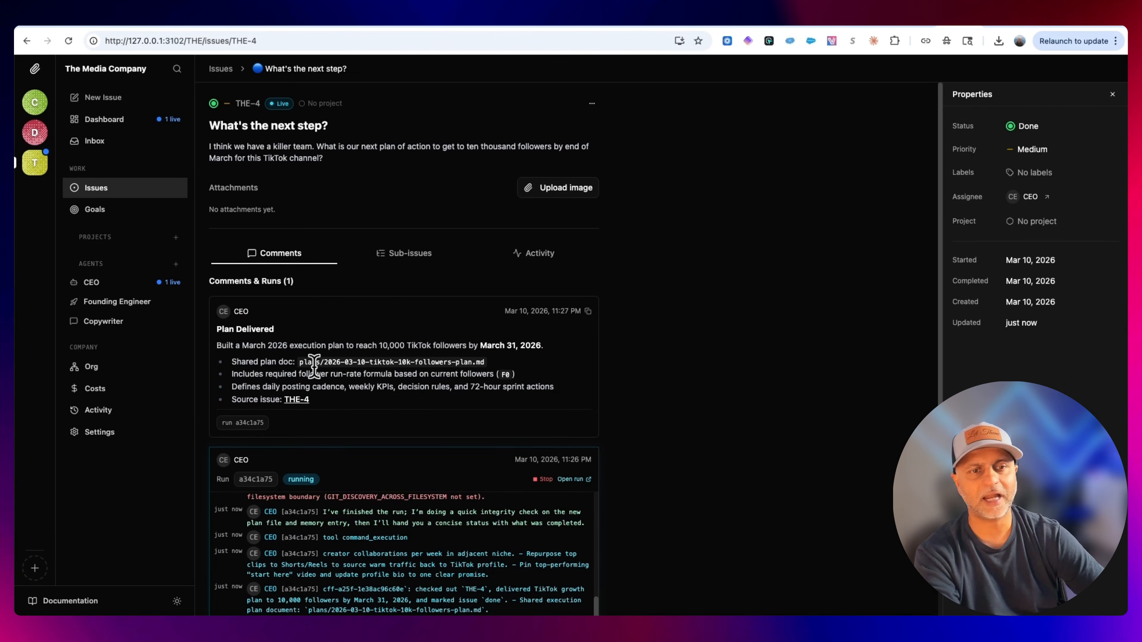
Read the CEO's Plan Delivered comment, selecting its summary, plan document path and contents list.
{"action": "left_click_drag", "start_coordinate": [269, 346], "coordinate": [335, 345]}
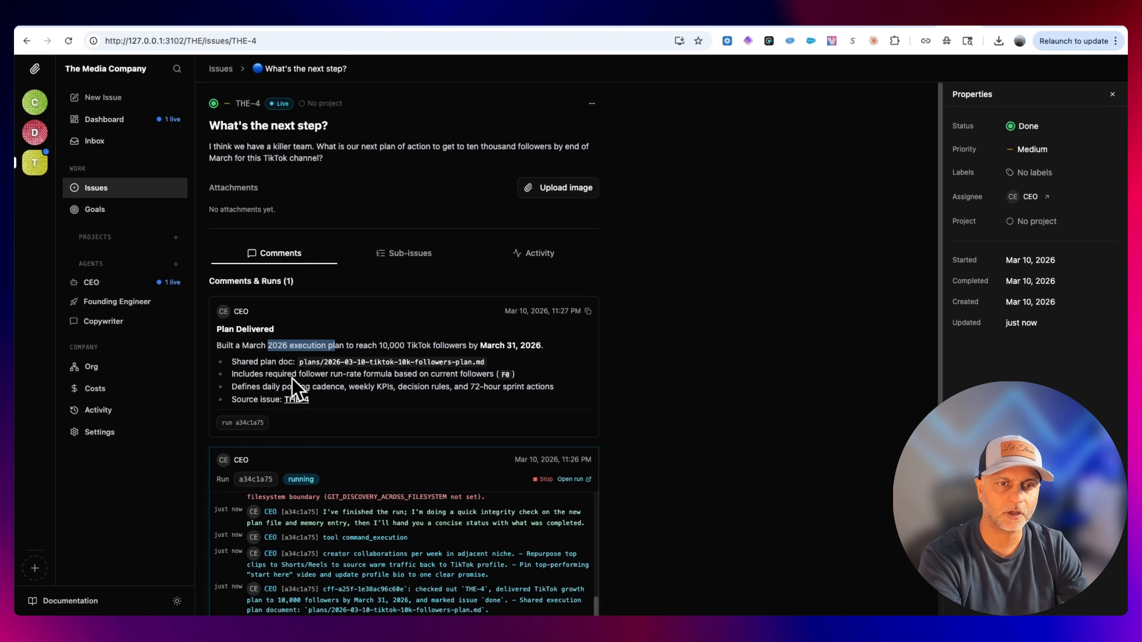
{"action": "left_click_drag", "start_coordinate": [296, 374], "coordinate": [405, 376]}
{"action": "left_click", "coordinate": [542, 437]}
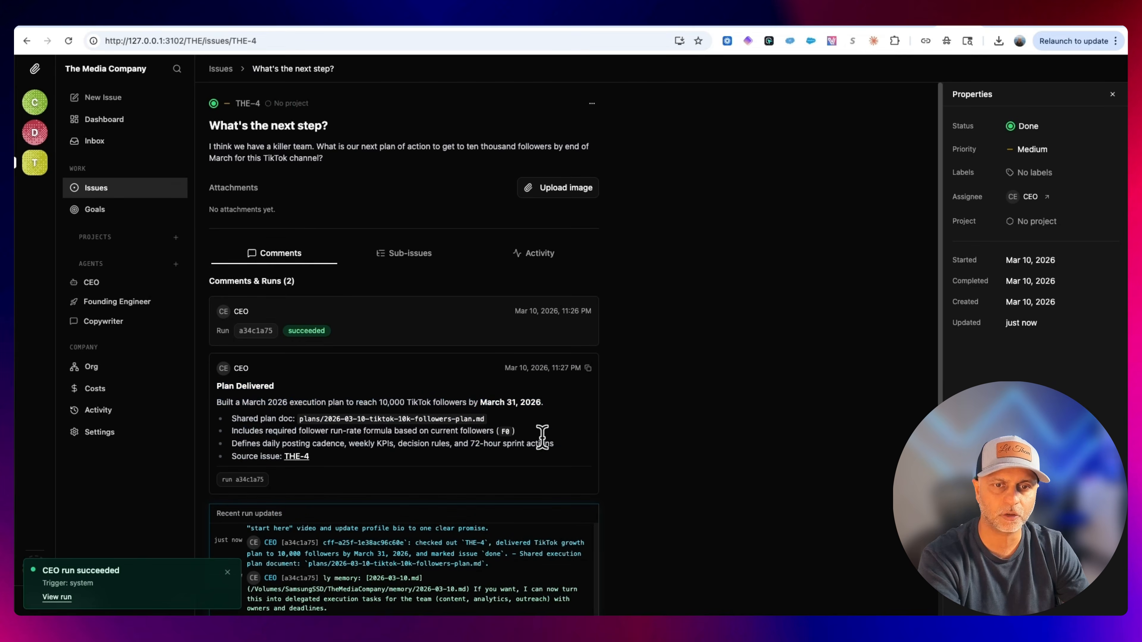
{"action": "double_click", "coordinate": [502, 431]}
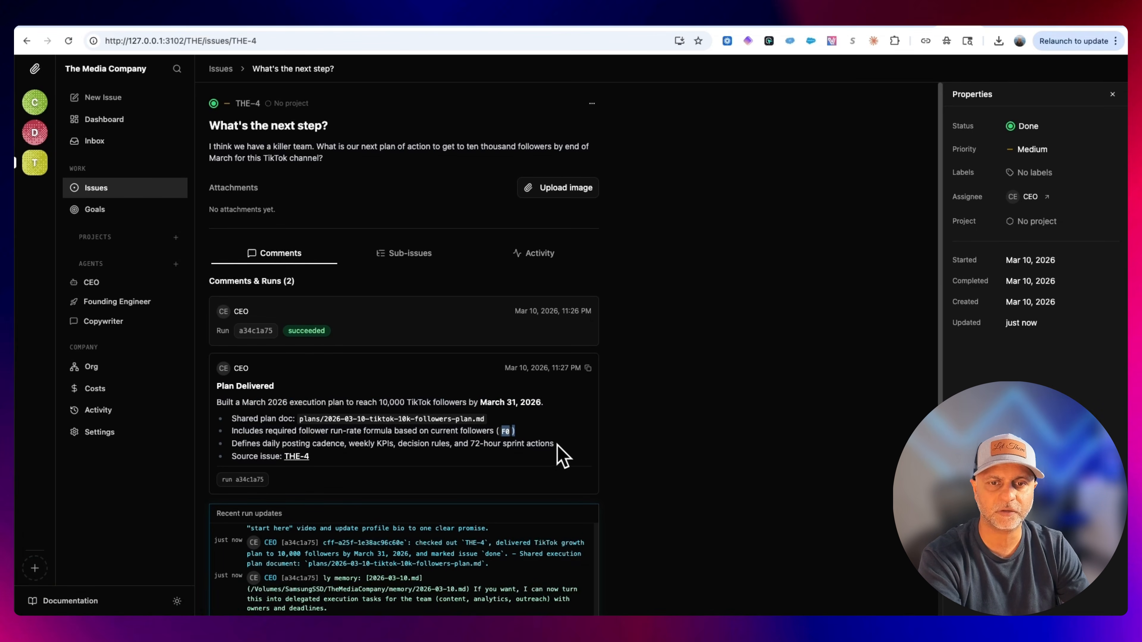
{"action": "left_click_drag", "start_coordinate": [557, 444], "coordinate": [265, 445]}
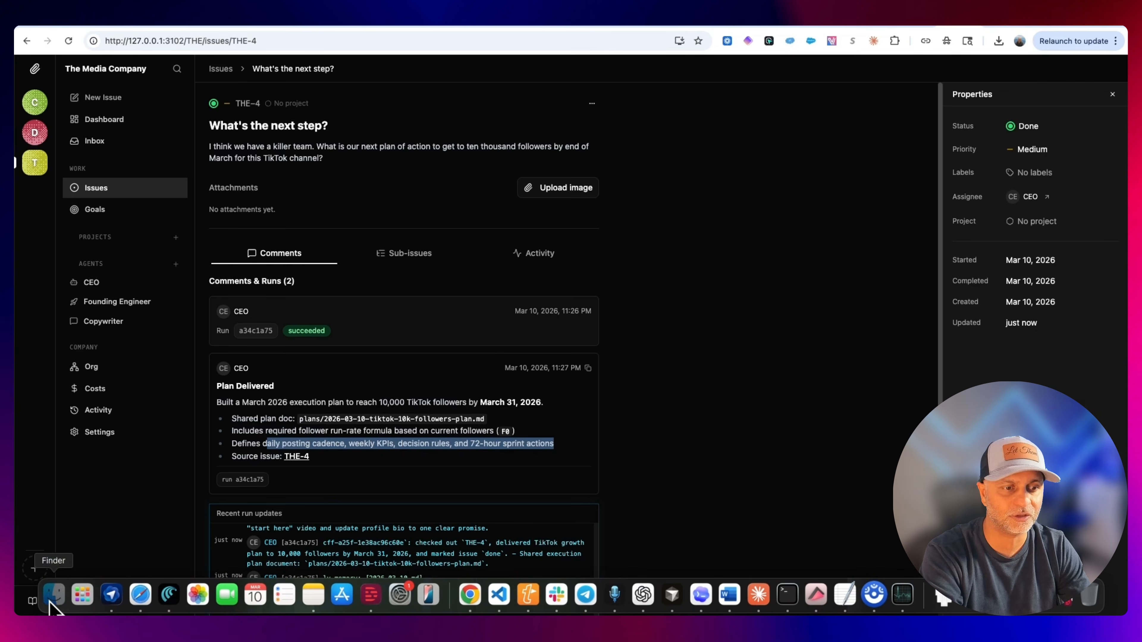
Open the plans folder in Finder and open 2026-03-10-tiktok-10k-followers-plan.md in TextEdit.
{"action": "left_click", "coordinate": [53, 605]}
{"action": "double_click", "coordinate": [463, 300]}
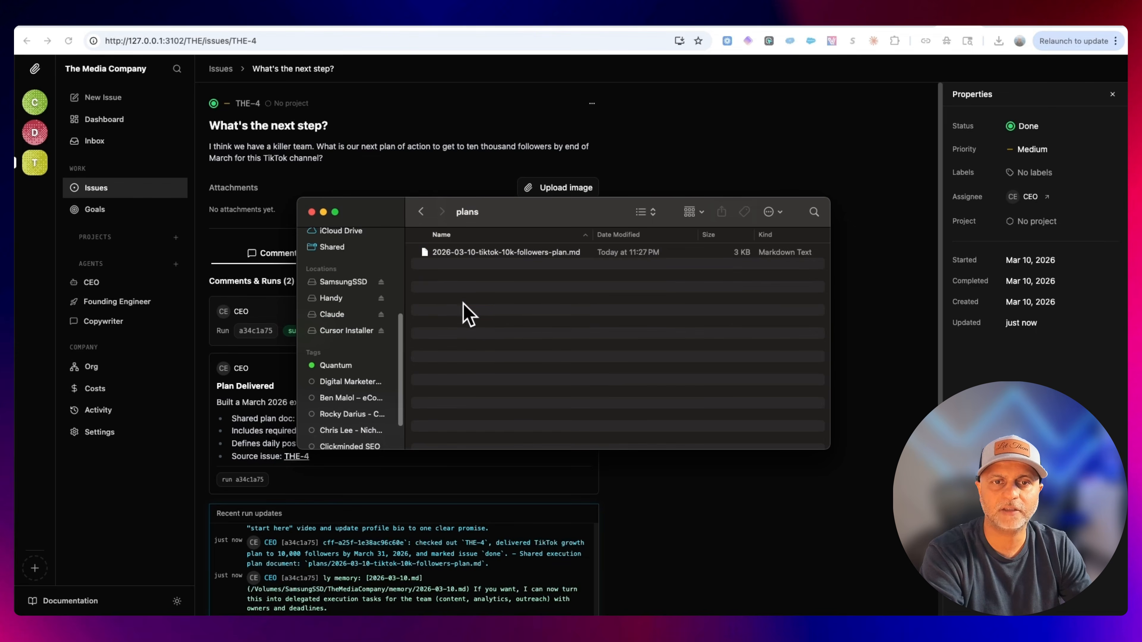
{"action": "left_click", "coordinate": [515, 253]}
{"action": "right_click", "coordinate": [517, 252]}
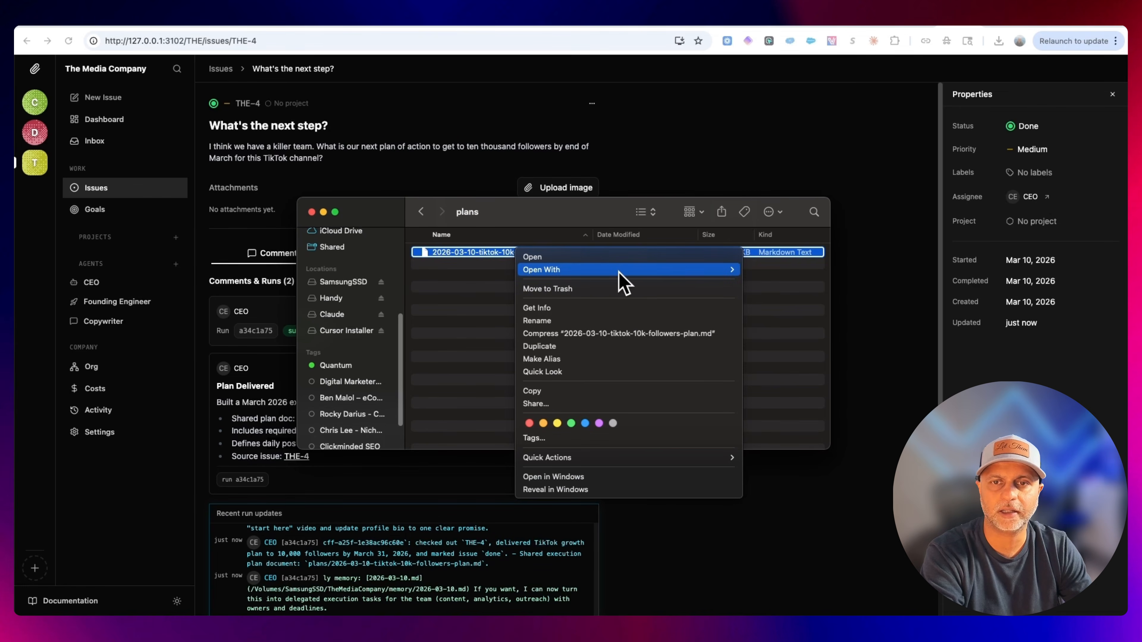
{"action": "mouse_move", "coordinate": [620, 282]}
{"action": "left_click", "coordinate": [771, 361]}
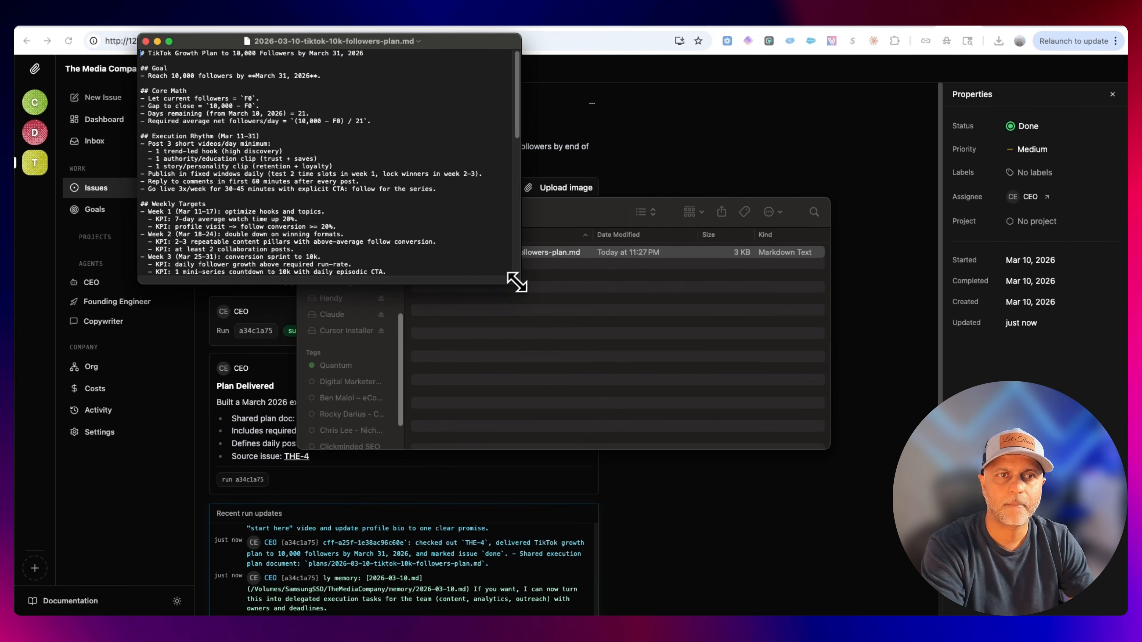
Enlarge the plan document's window and read through the goal, core math and execution rhythm sections.
{"action": "left_click_drag", "start_coordinate": [517, 283], "coordinate": [689, 443]}
{"action": "left_click_drag", "start_coordinate": [359, 83], "coordinate": [359, 75]}
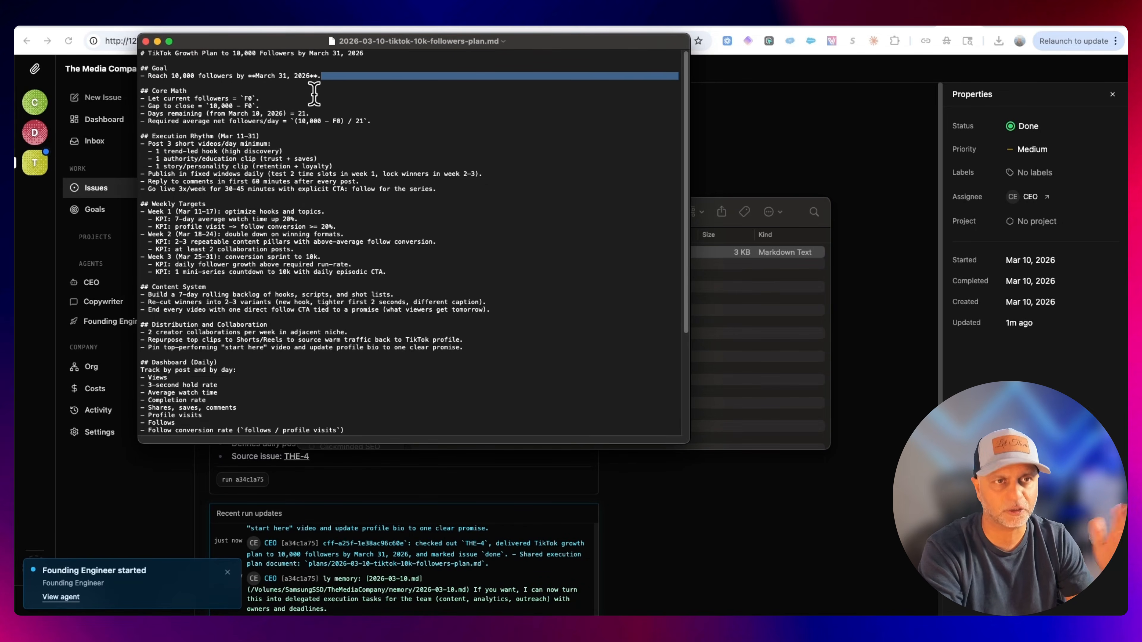
{"action": "left_click", "coordinate": [273, 96]}
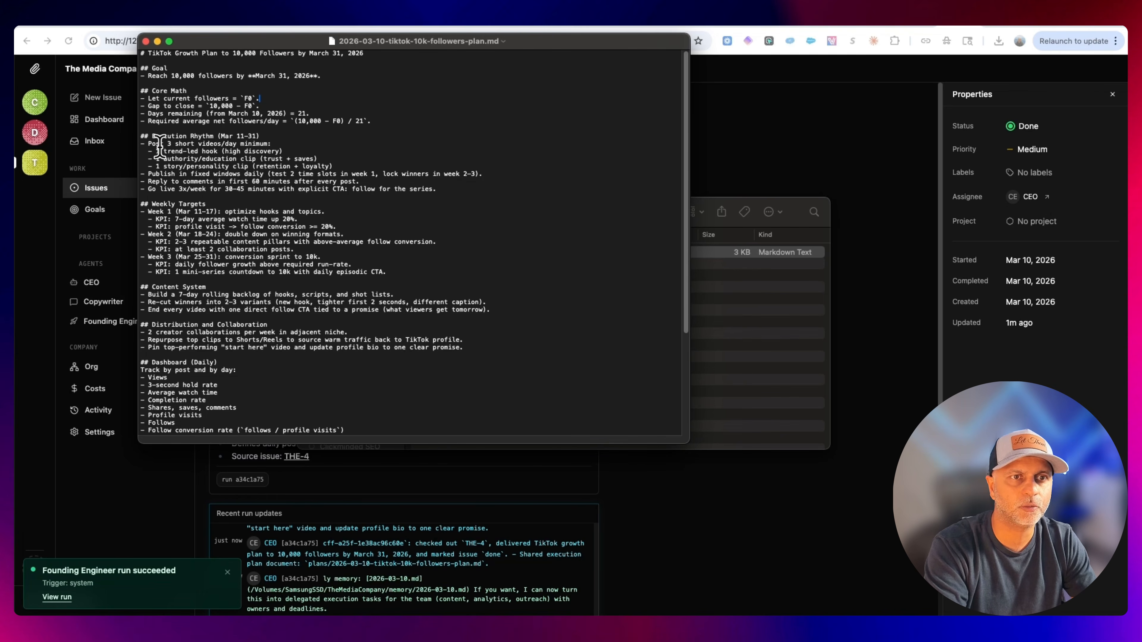
{"action": "left_click_drag", "start_coordinate": [148, 144], "coordinate": [301, 148]}
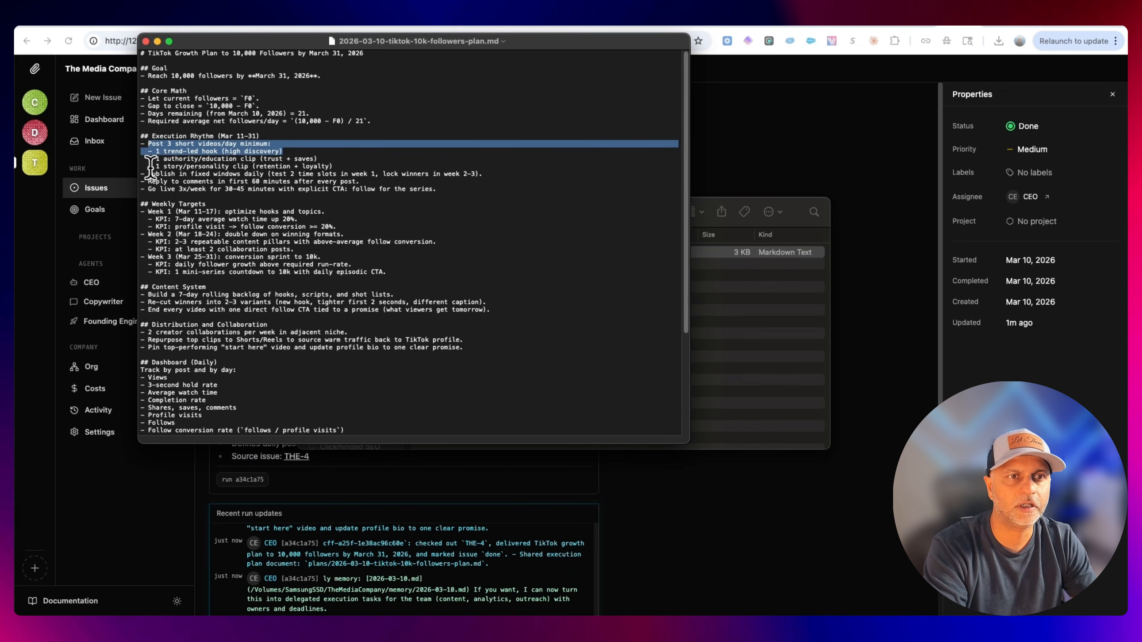
Read through the plan's execution rhythm, decision rules, team operating cadence and immediate next 72 hours sections.
{"action": "left_click_drag", "start_coordinate": [153, 167], "coordinate": [360, 165]}
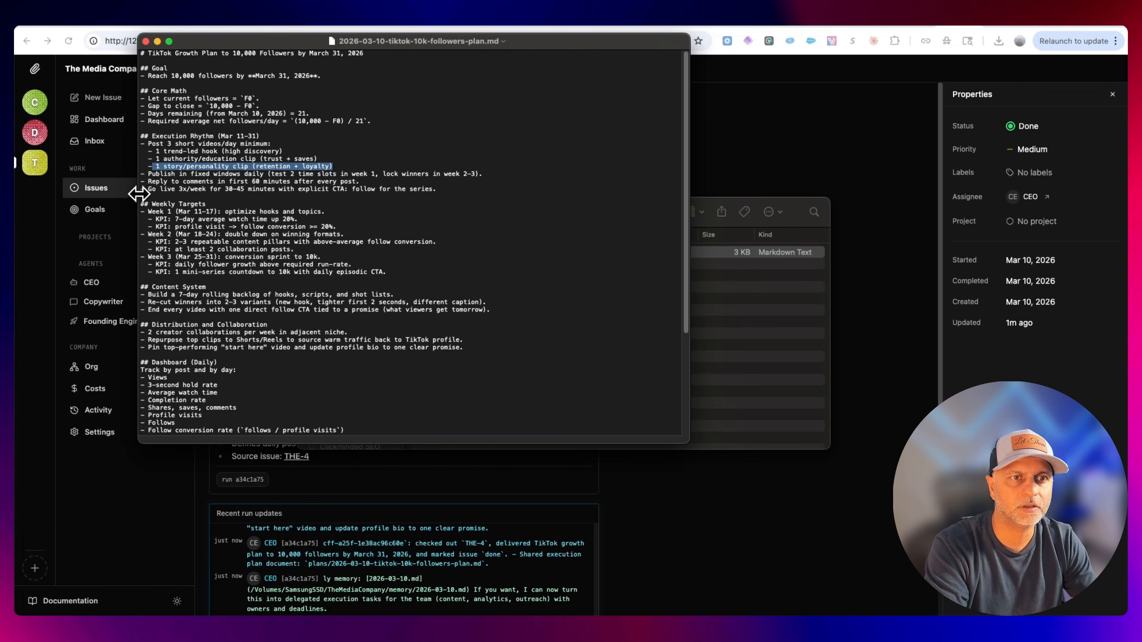
{"action": "scroll", "coordinate": [301, 299], "scroll_direction": "down", "scroll_amount": 6}
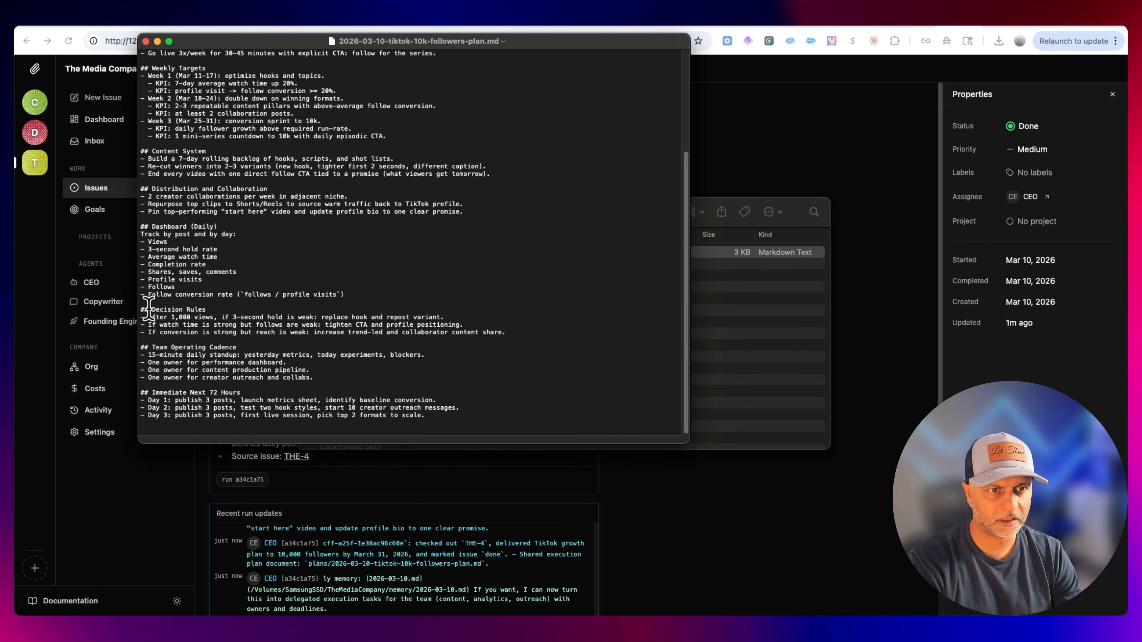
{"action": "left_click_drag", "start_coordinate": [144, 308], "coordinate": [464, 307]}
{"action": "left_click", "coordinate": [207, 343]}
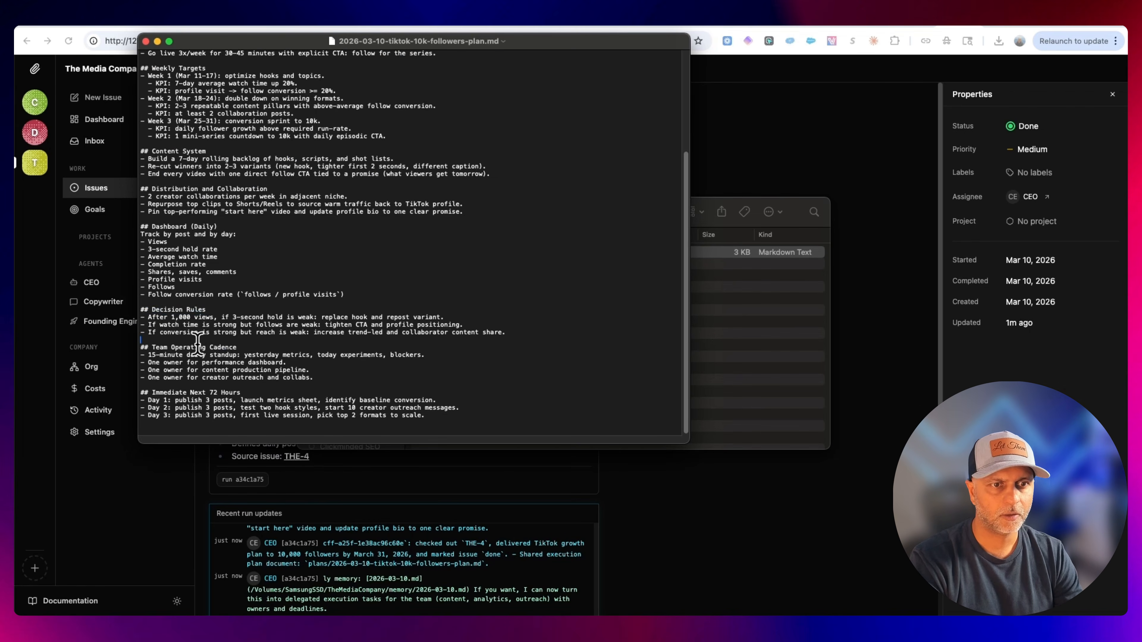
{"action": "left_click_drag", "start_coordinate": [343, 372], "coordinate": [151, 347]}
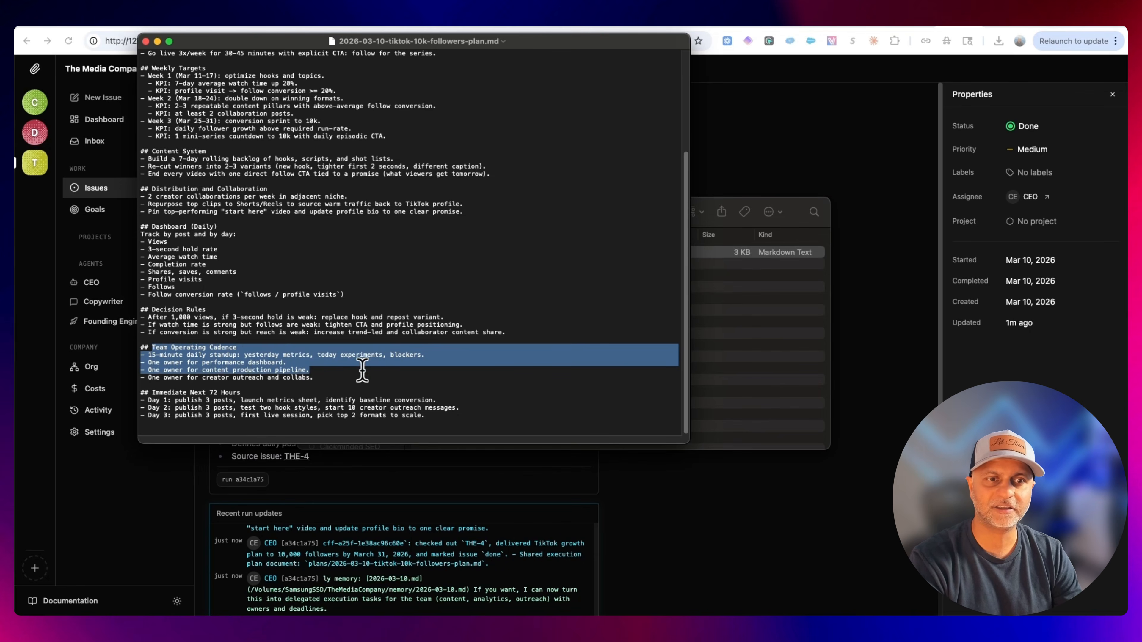
{"action": "left_click", "coordinate": [384, 371]}
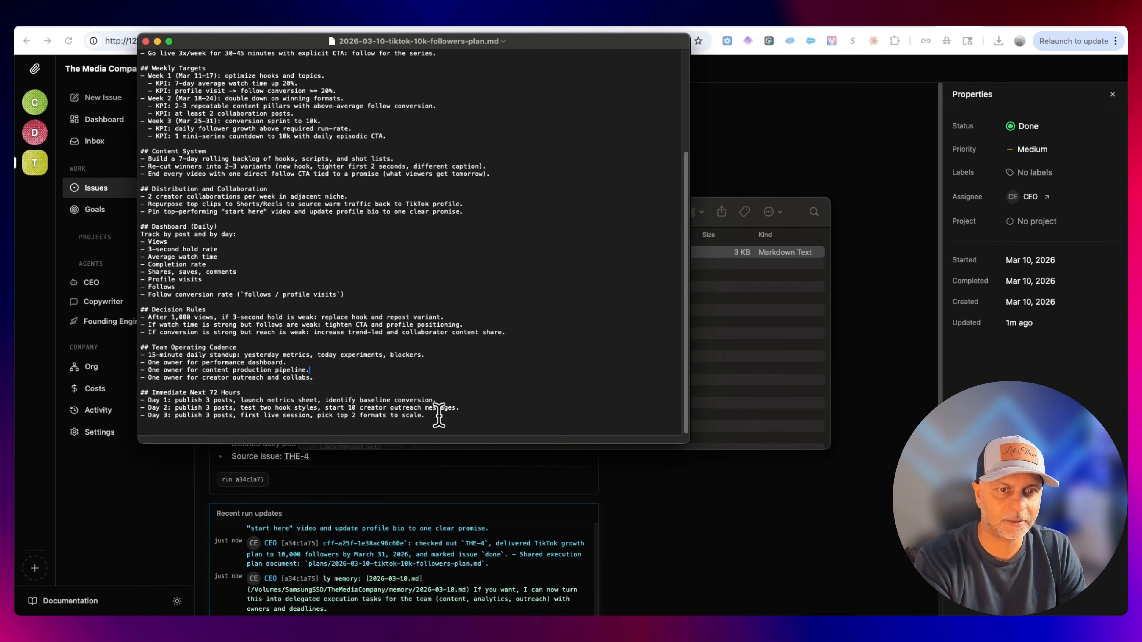
{"action": "left_click_drag", "start_coordinate": [439, 415], "coordinate": [155, 386]}
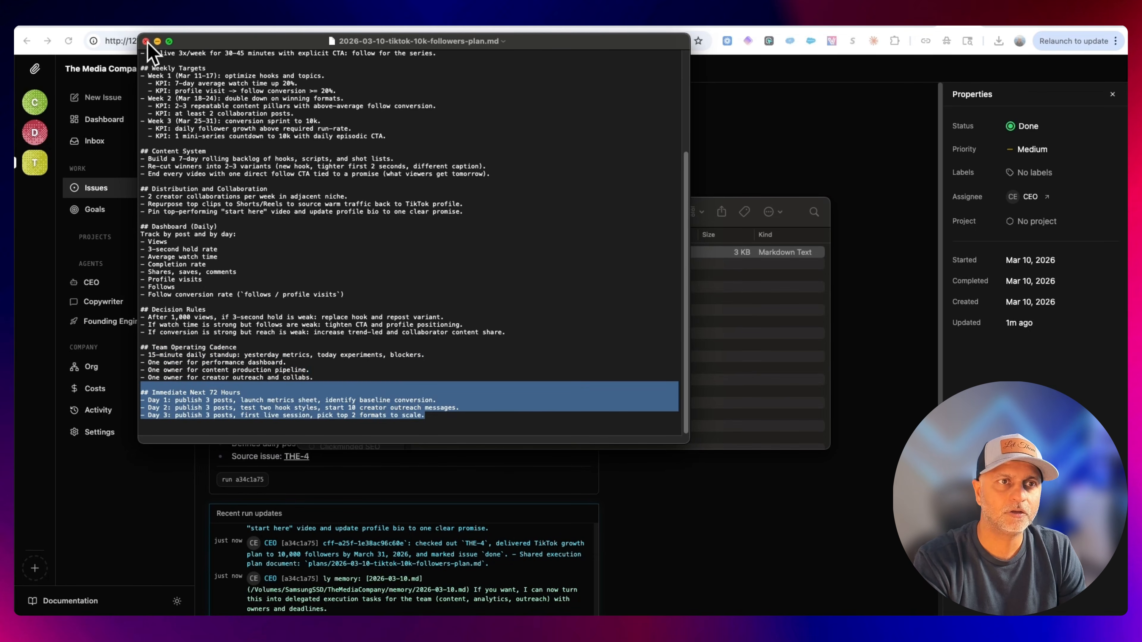
Close the plan document and Finder window, return to the issues board and reopen the "What's the next step?" issue.
{"action": "left_click", "coordinate": [146, 41]}
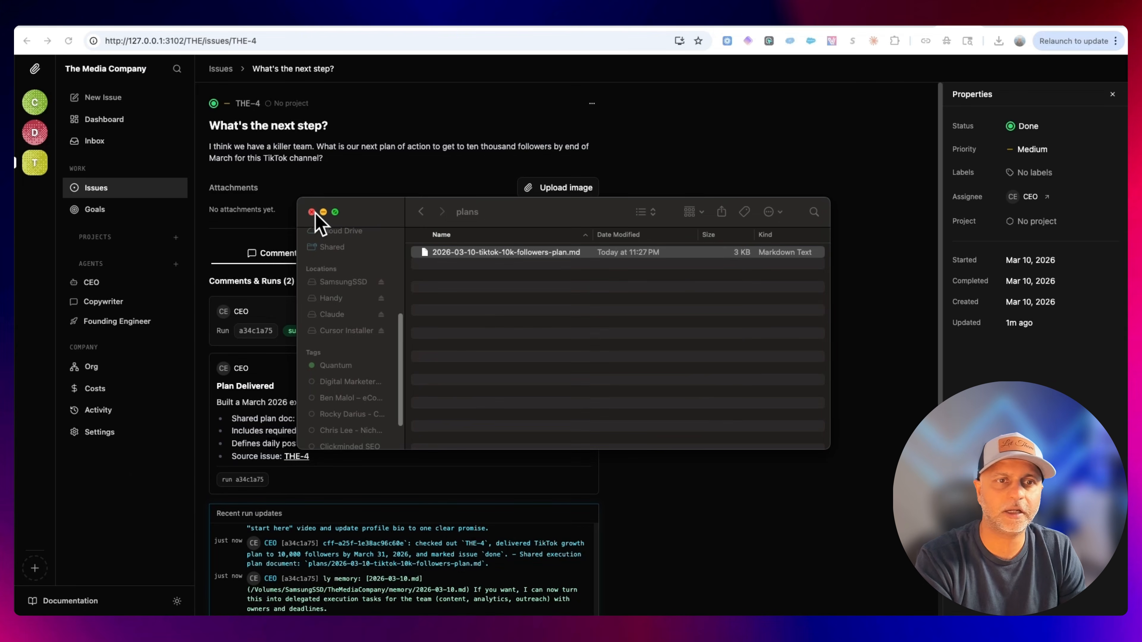
{"action": "left_click", "coordinate": [311, 211]}
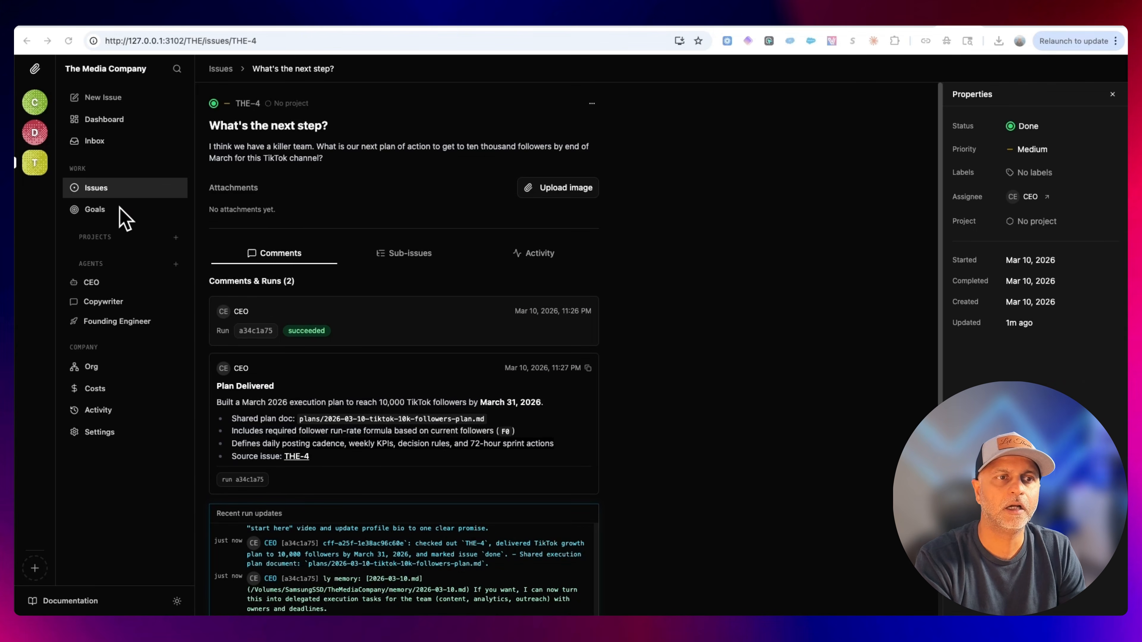
{"action": "left_click", "coordinate": [118, 191]}
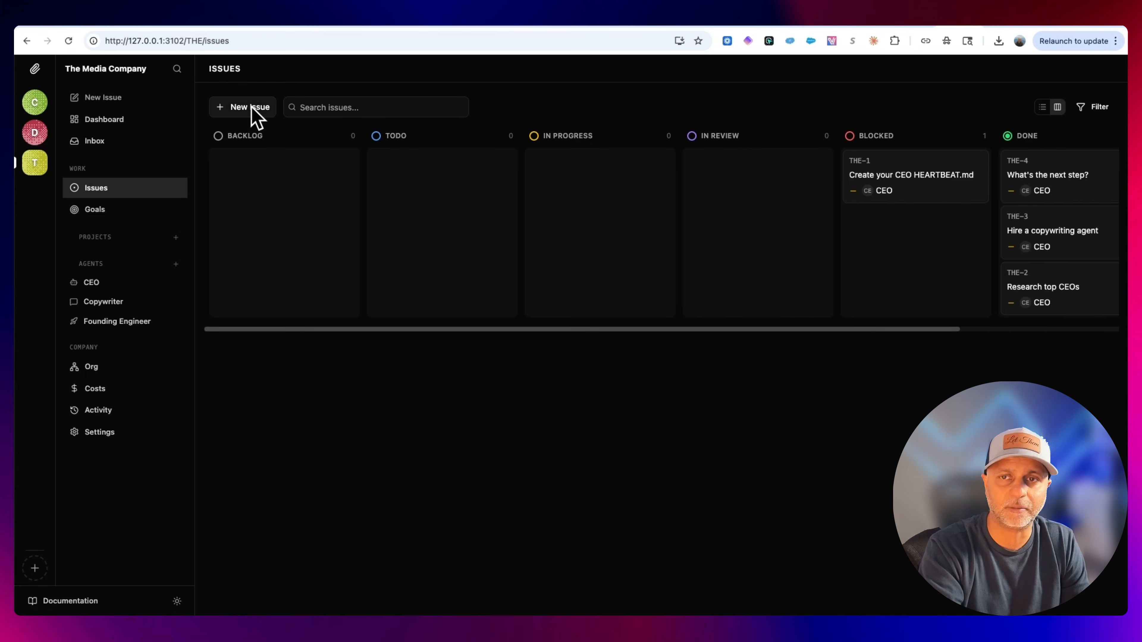
{"action": "left_click", "coordinate": [1084, 183]}
{"action": "left_click_drag", "start_coordinate": [486, 420], "coordinate": [300, 418]}
{"action": "left_click", "coordinate": [400, 256]}
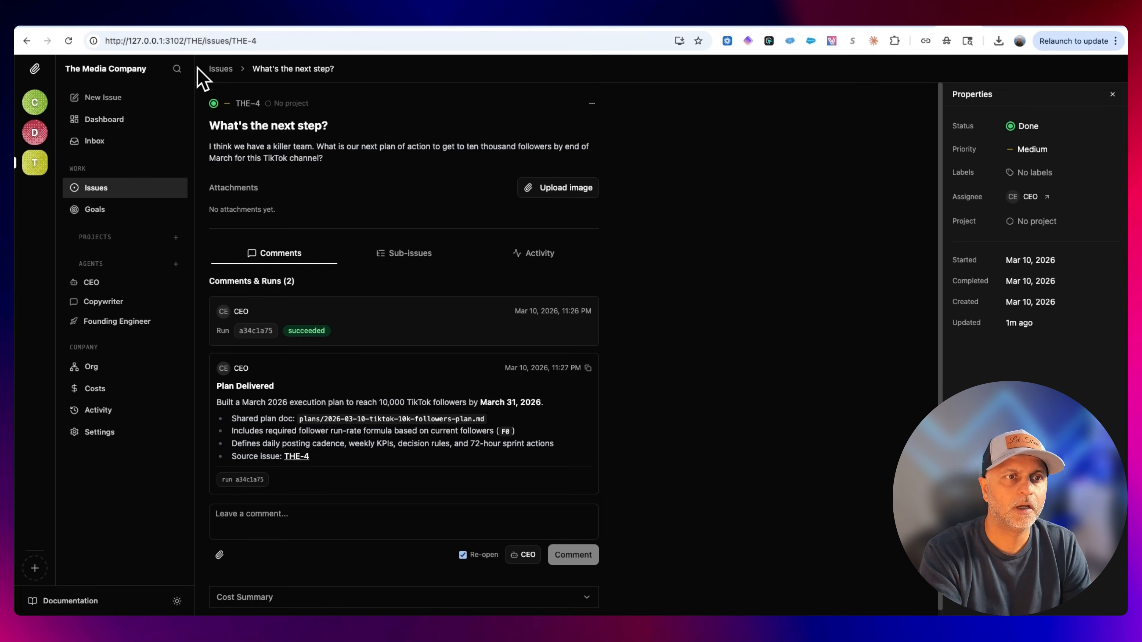
Start a new issue titled "Execute CEO's plan" and assign it to the Founding Engineer.
{"action": "left_click", "coordinate": [106, 195]}
{"action": "left_click", "coordinate": [252, 112]}
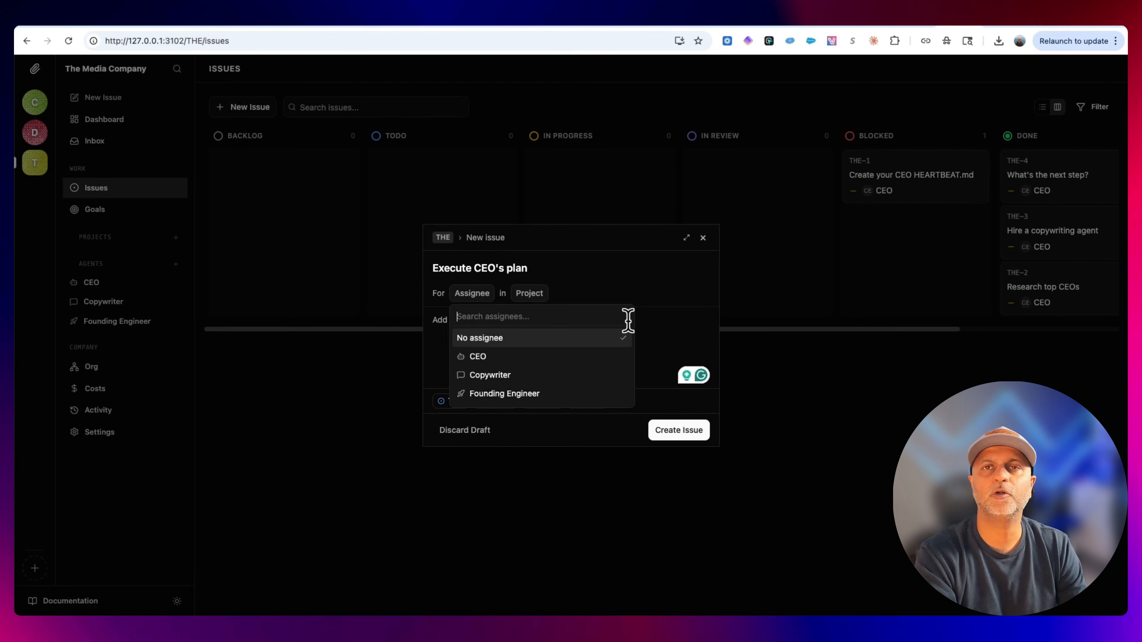
{"action": "left_click", "coordinate": [564, 375]}
{"action": "left_click", "coordinate": [500, 308]}
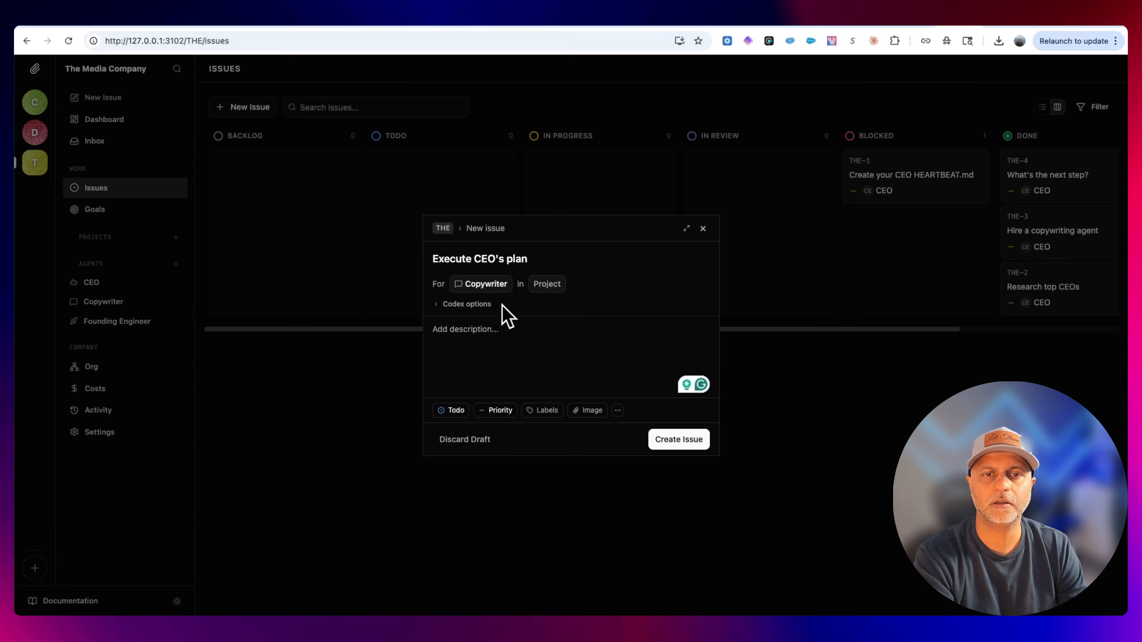
{"action": "left_click", "coordinate": [500, 288]}
{"action": "left_click", "coordinate": [499, 390]}
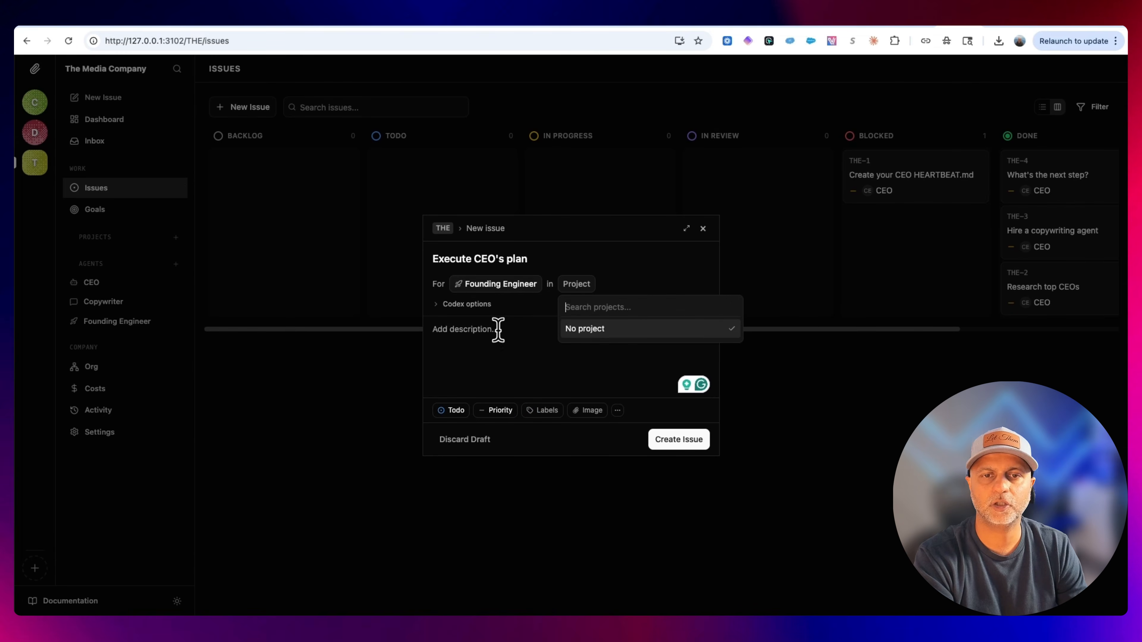
{"action": "left_click", "coordinate": [482, 328]}
{"action": "type", "text": "Reference and execute the CEO's plan laid out in #THE-4 and take assistance from @CEO and the @Copywriter if needed."}
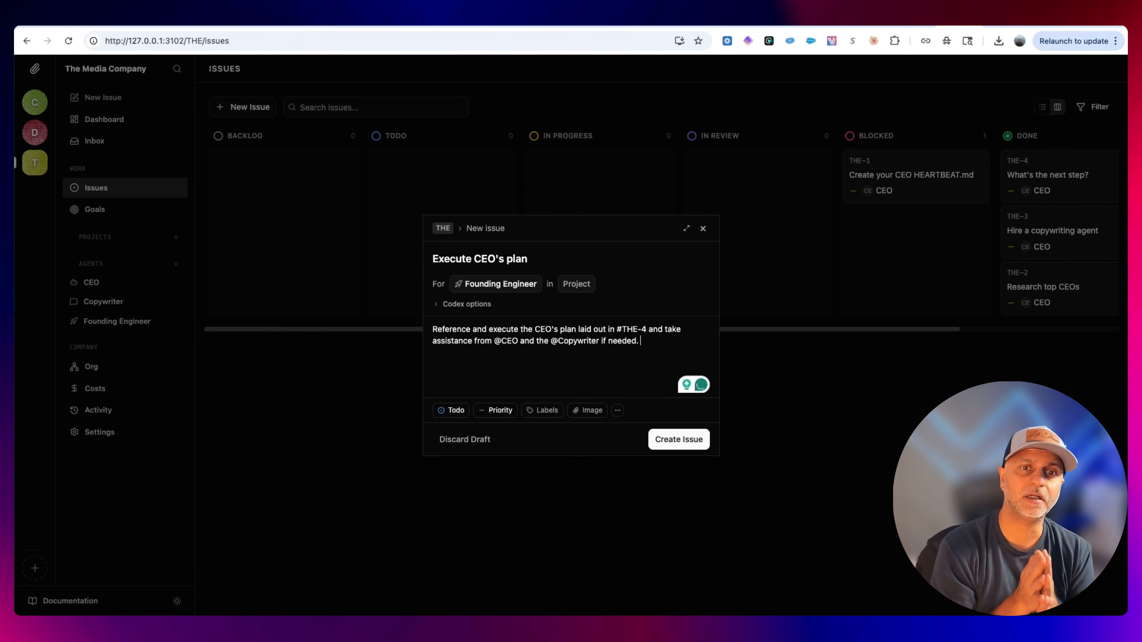
{"action": "left_click_drag", "start_coordinate": [562, 259], "coordinate": [420, 261]}
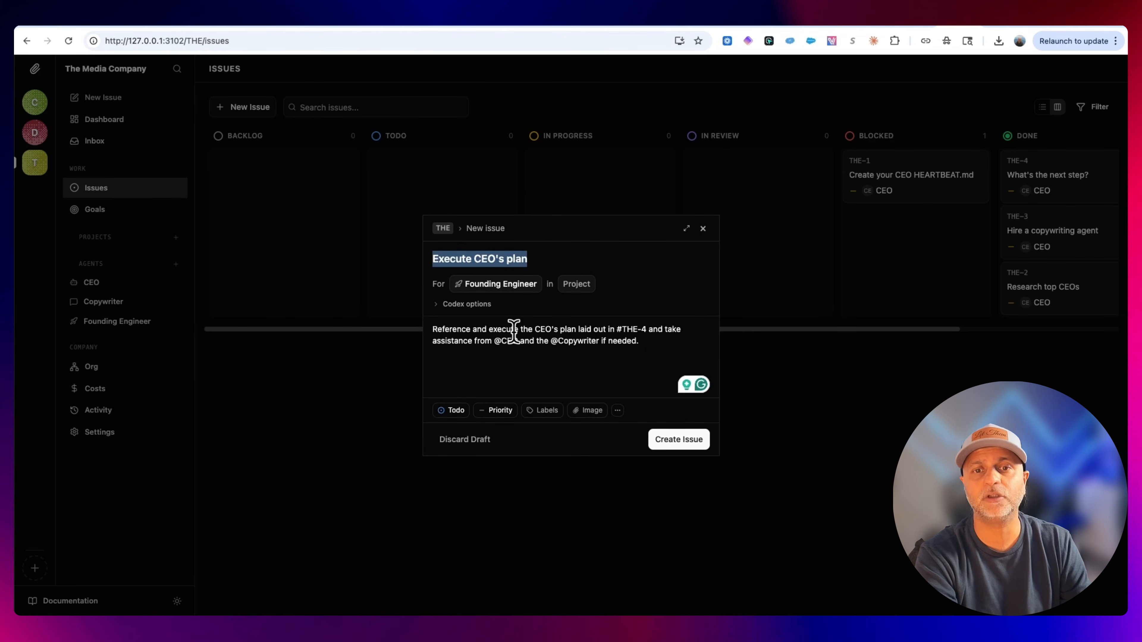
{"action": "left_click_drag", "start_coordinate": [514, 329], "coordinate": [571, 329]}
{"action": "left_click", "coordinate": [607, 333]}
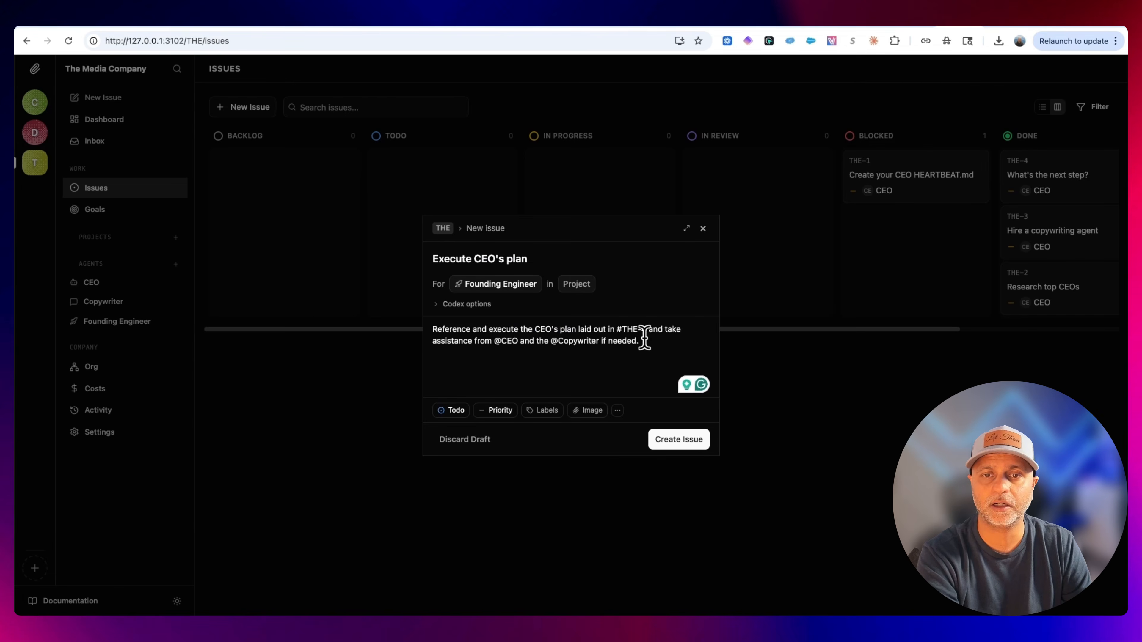
{"action": "left_click_drag", "start_coordinate": [610, 324], "coordinate": [646, 330]}
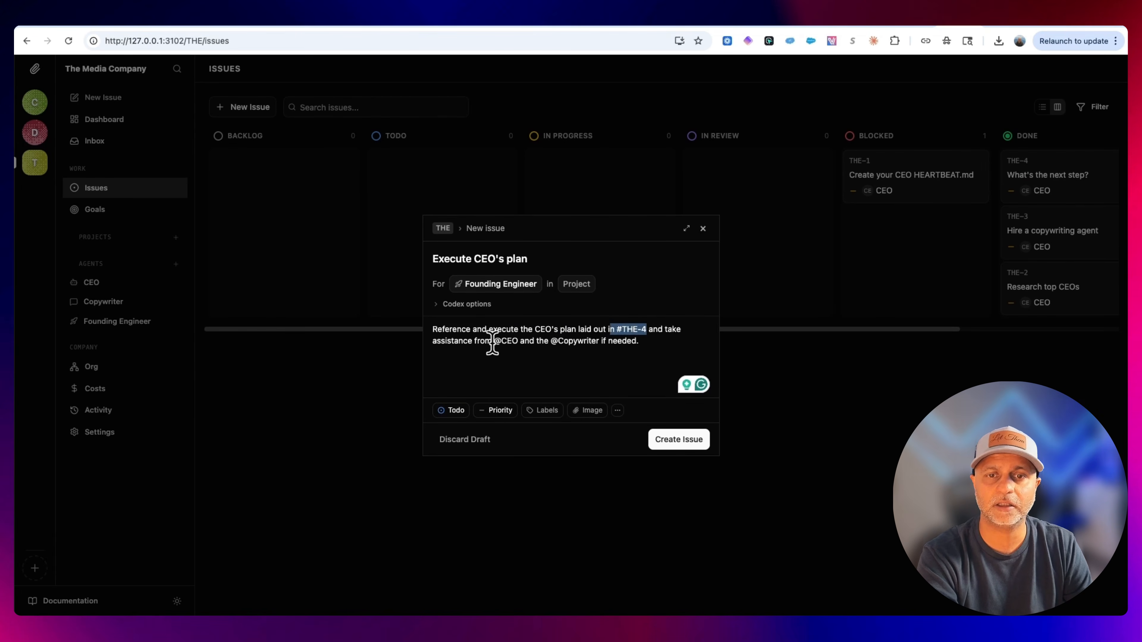
{"action": "left_click", "coordinate": [698, 443]}
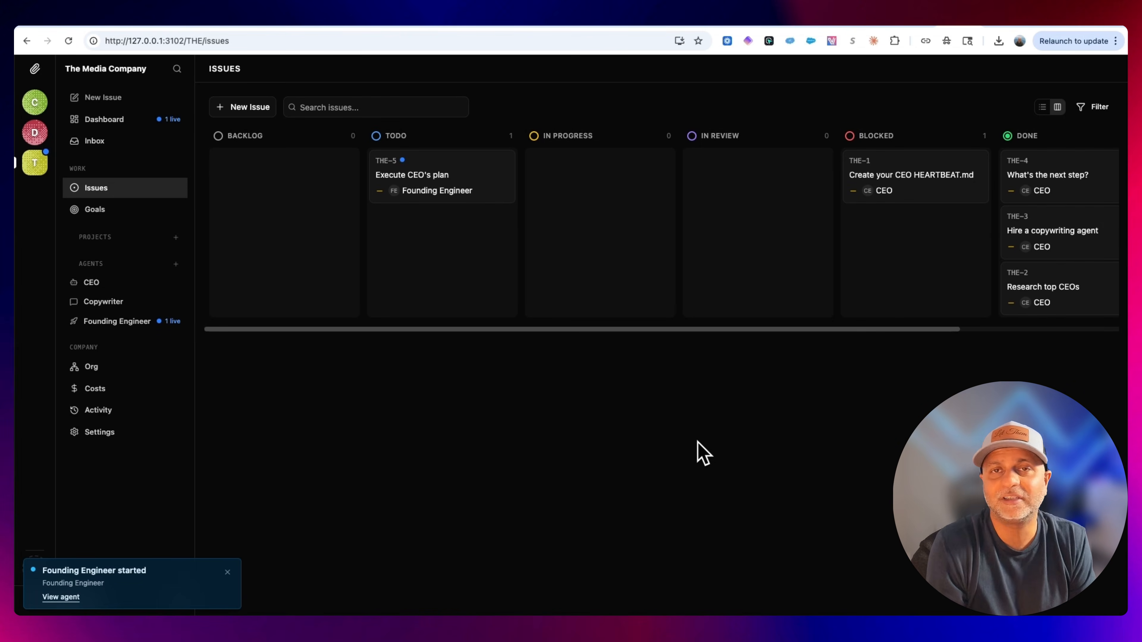
Check the new THE-5 issue's live run, the Founding Engineer agent page, the inbox and the dashboard.
{"action": "left_click", "coordinate": [470, 193]}
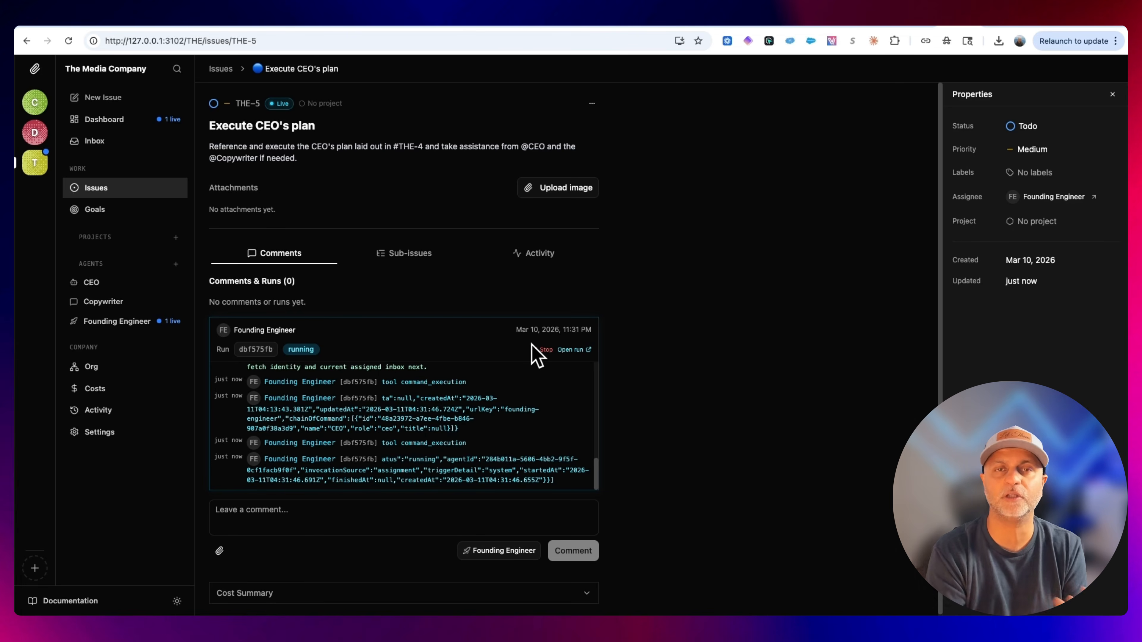
{"action": "left_click", "coordinate": [141, 327]}
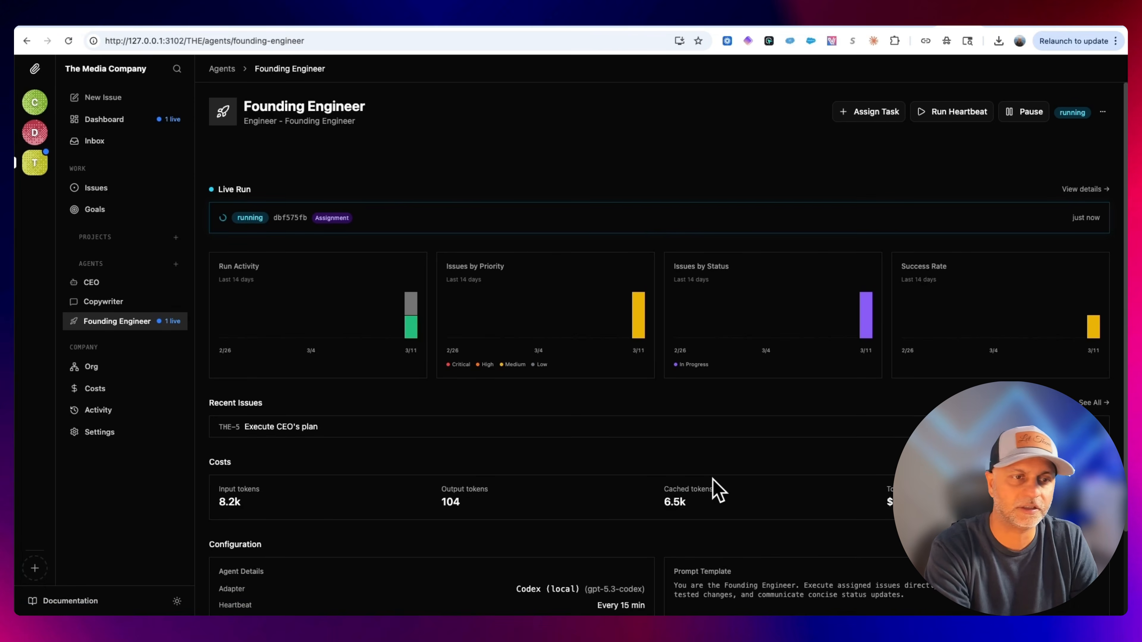
{"action": "left_click", "coordinate": [104, 149]}
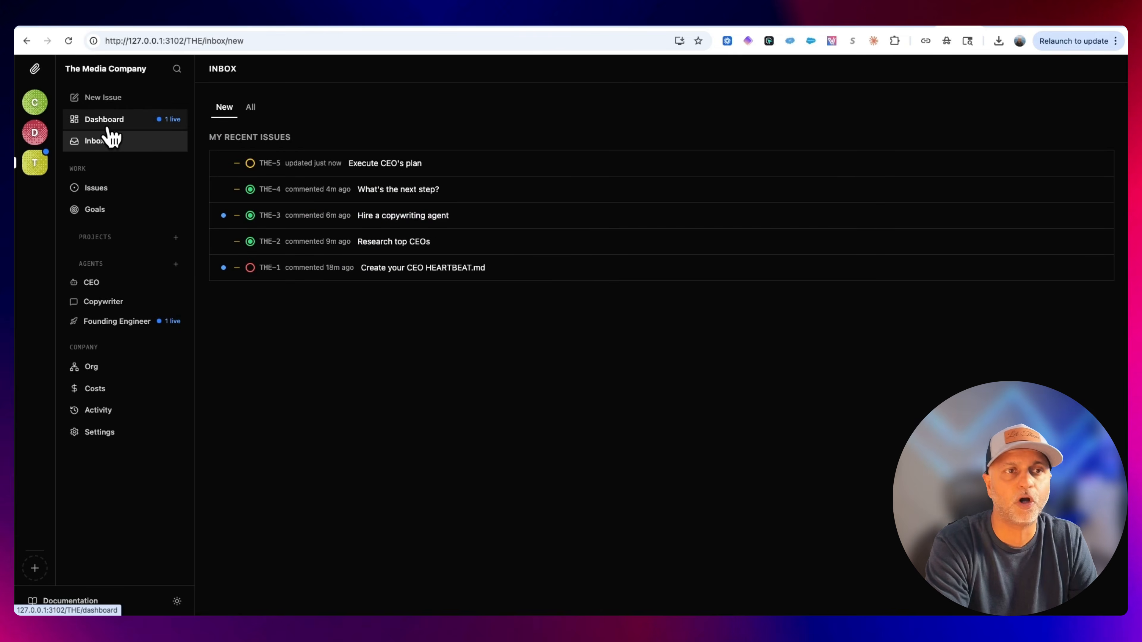
{"action": "left_click", "coordinate": [107, 128]}
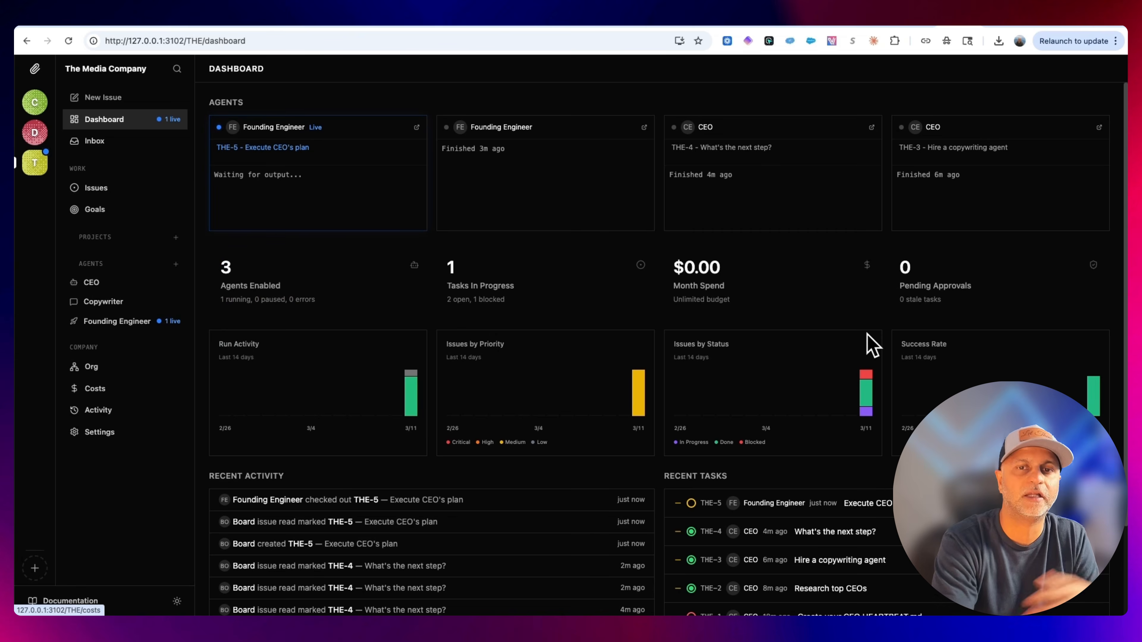